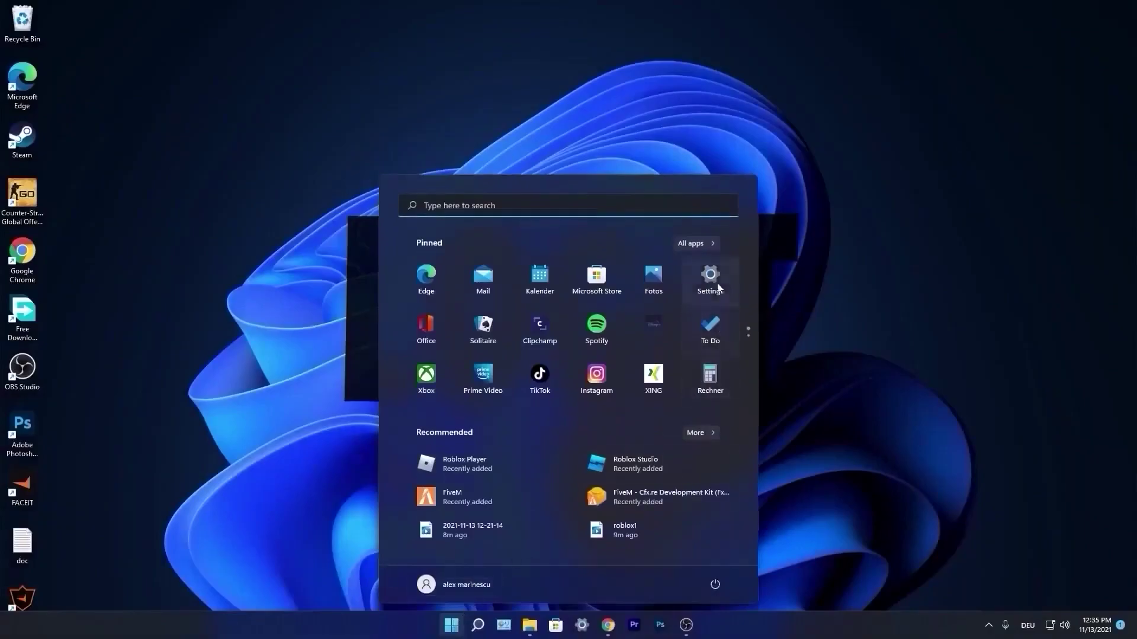
Step: Open Settings' Gaming section and make sure Game Mode is switched On
click(710, 280)
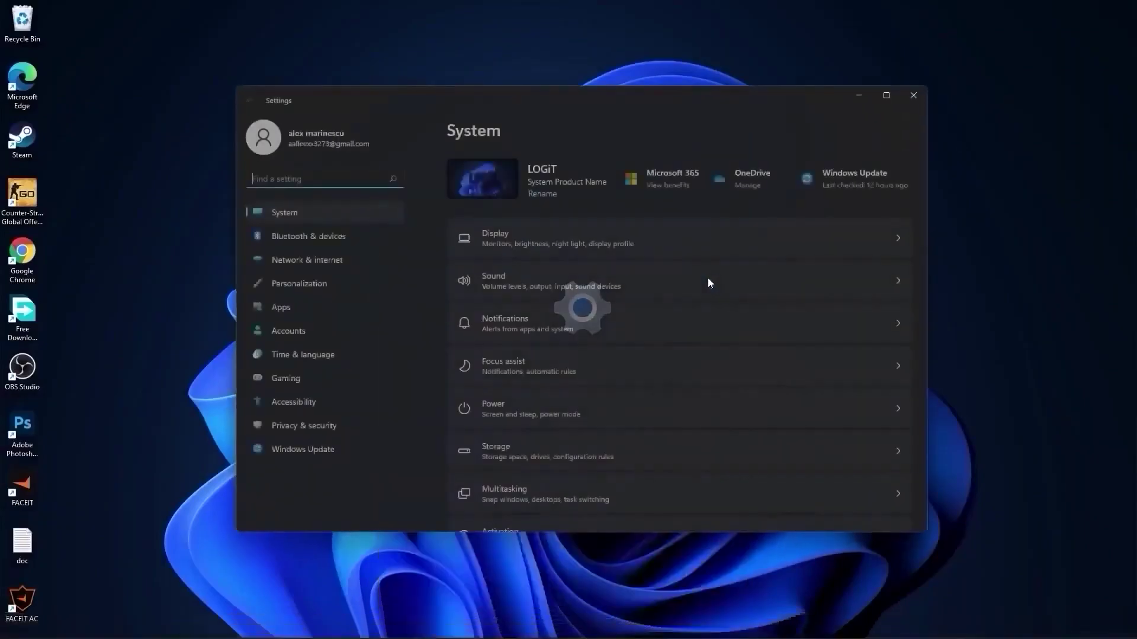
click(314, 383)
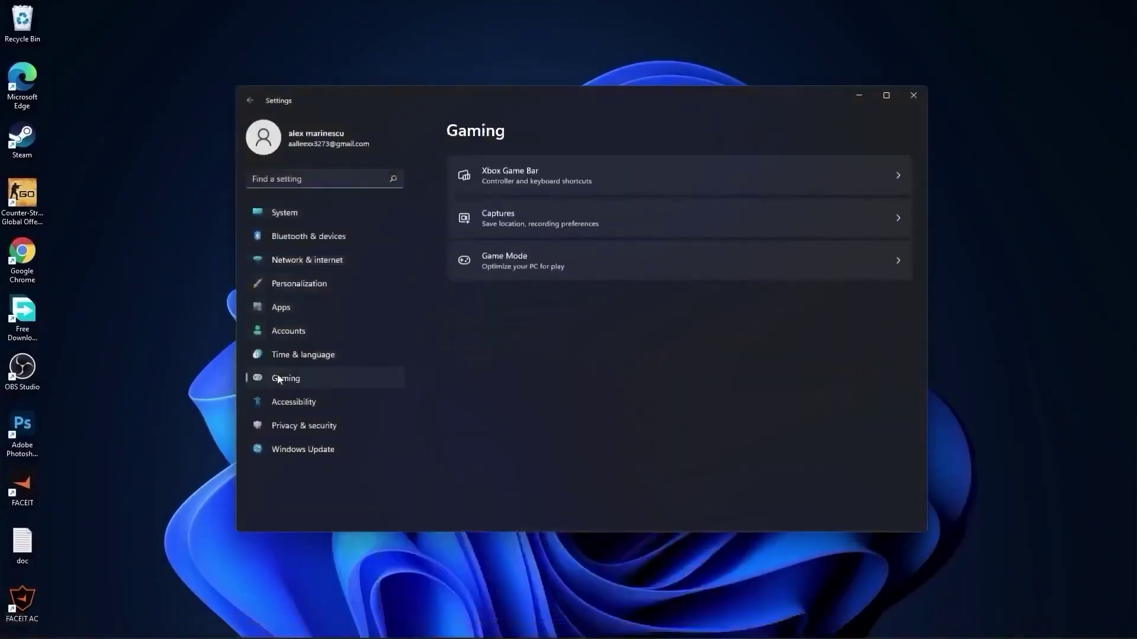
click(512, 264)
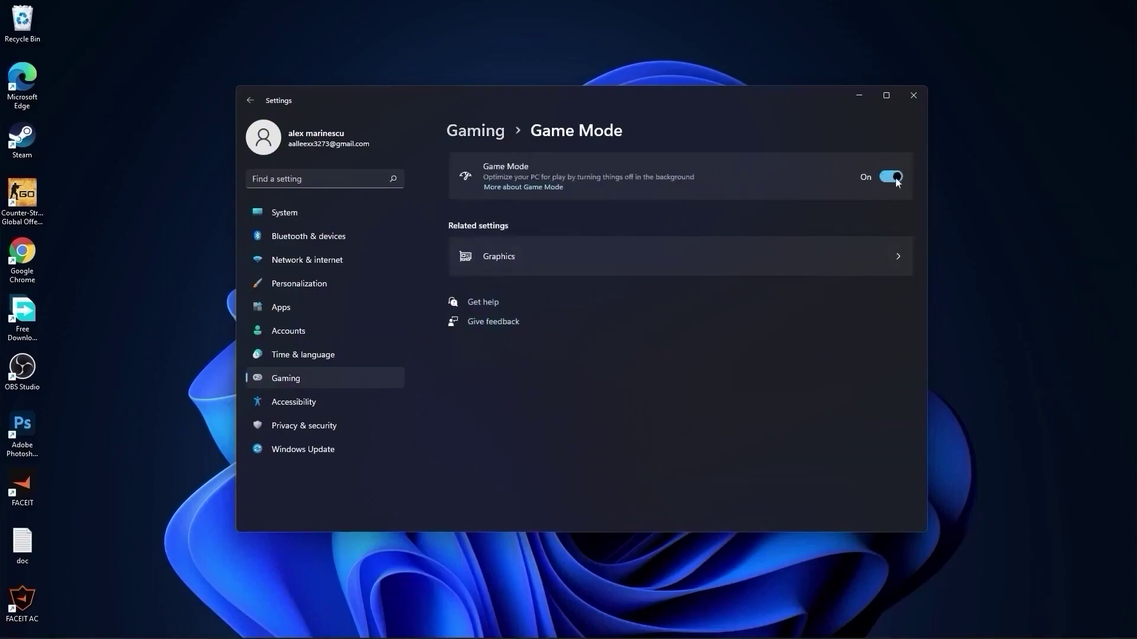
Step: Confirm hardware-accelerated GPU scheduling is On, then return to the Graphics page
click(501, 260)
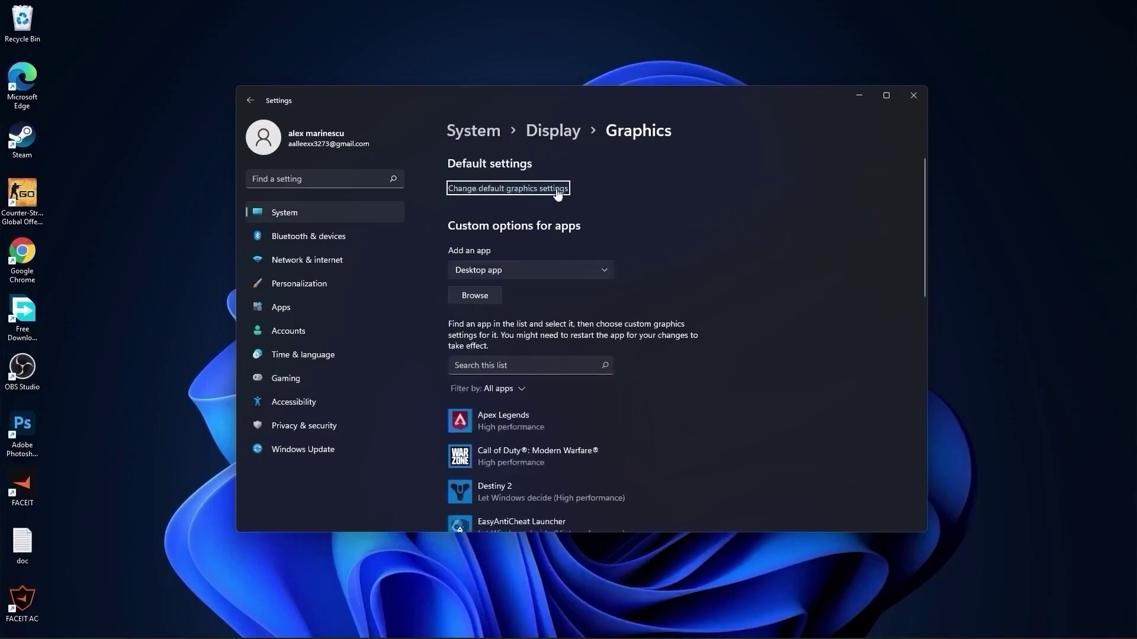
click(508, 189)
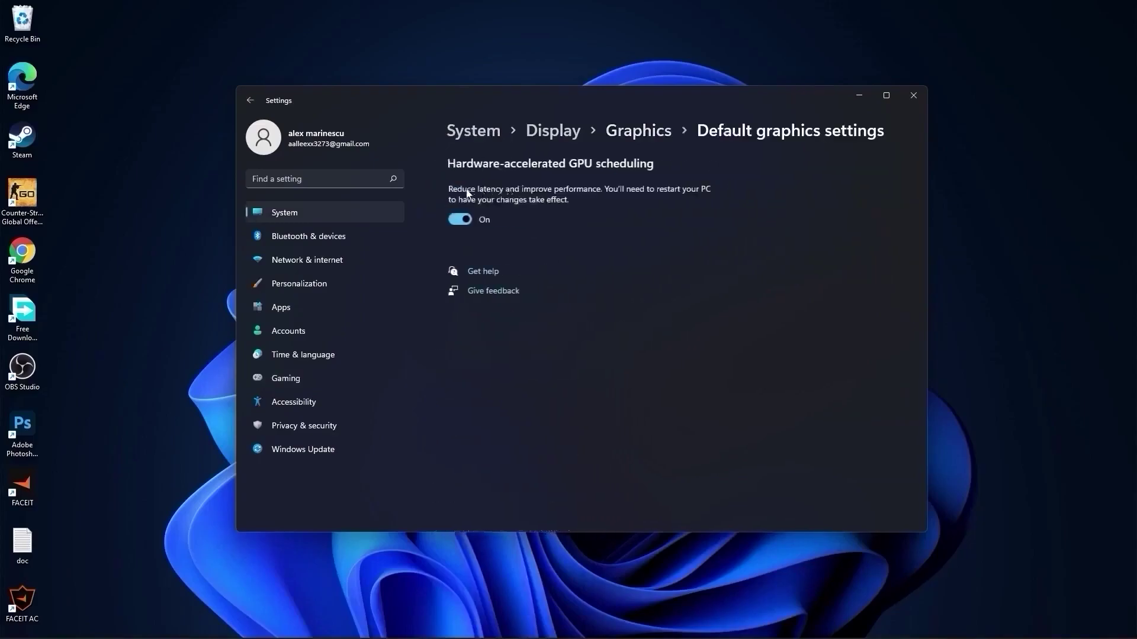
click(635, 134)
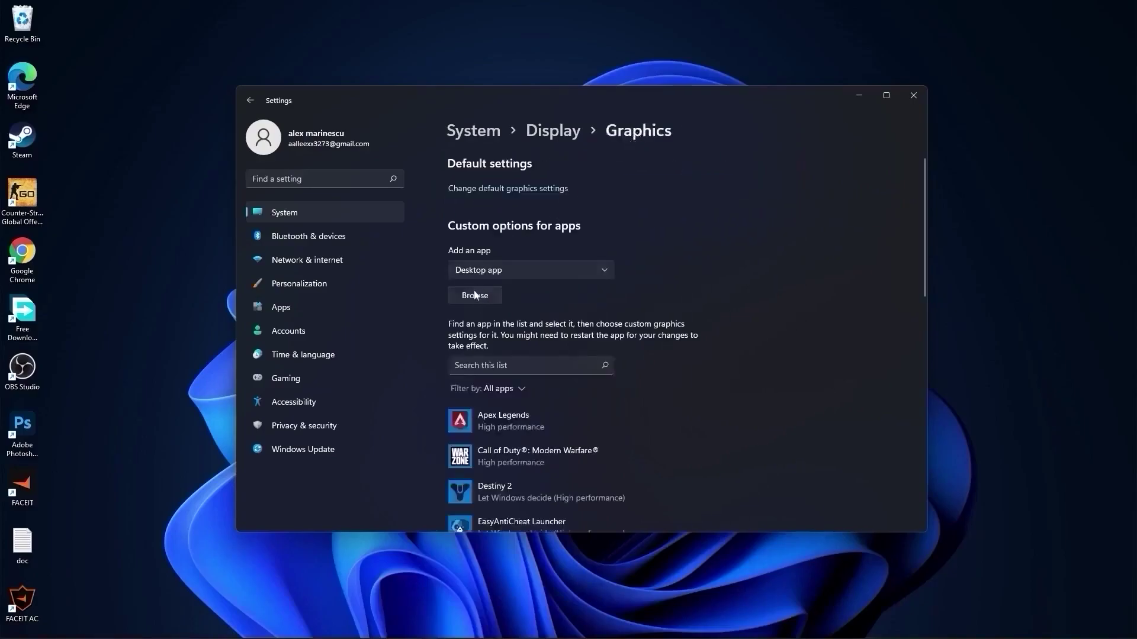
Step: Browse Local Disk (C:) for RobloxPlayerLauncher and select the first search result
click(479, 296)
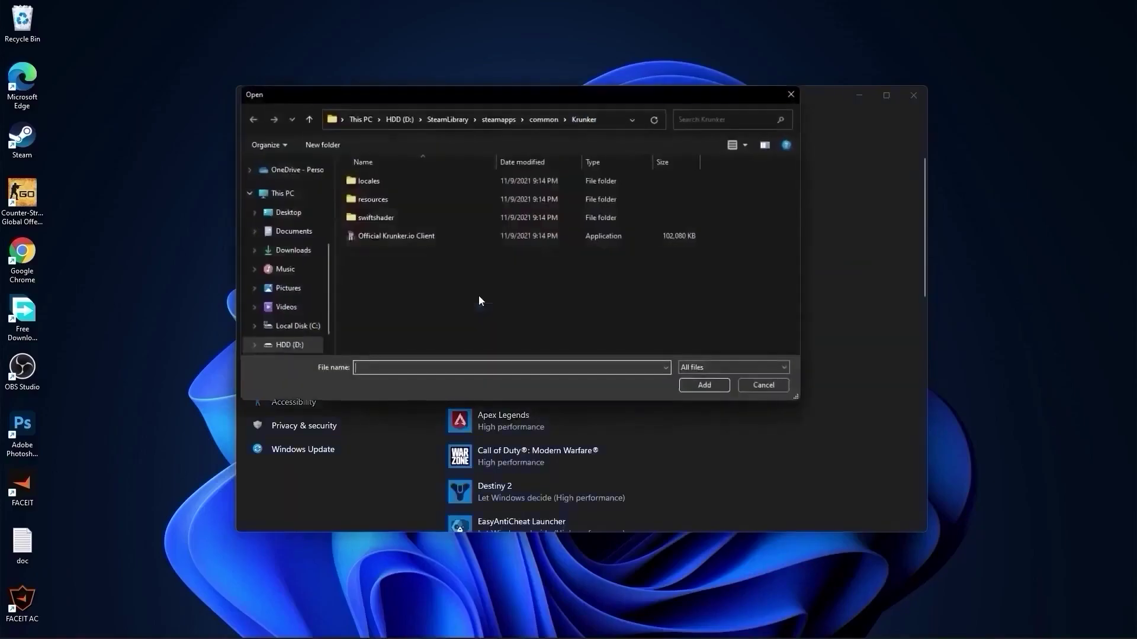
click(299, 328)
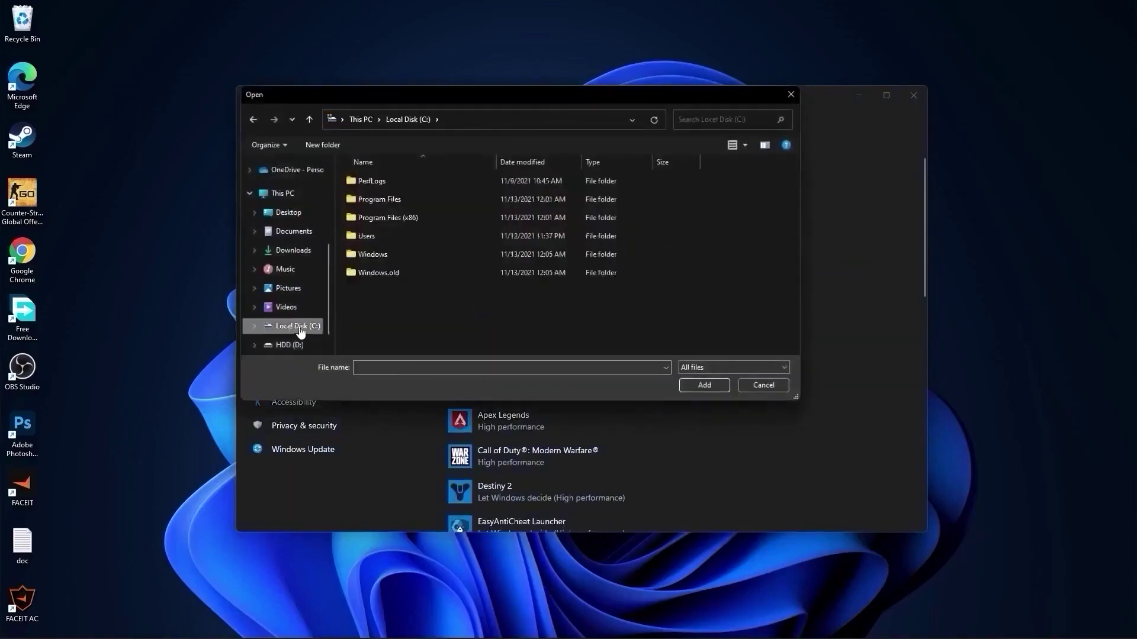
right_click(698, 119)
click(725, 144)
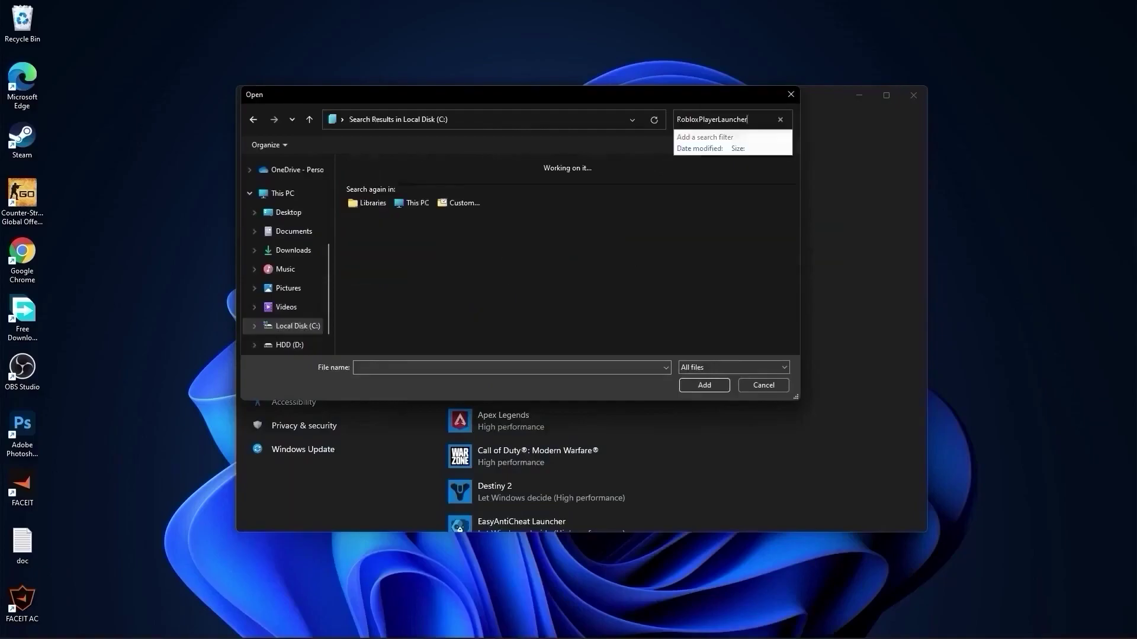
click(496, 172)
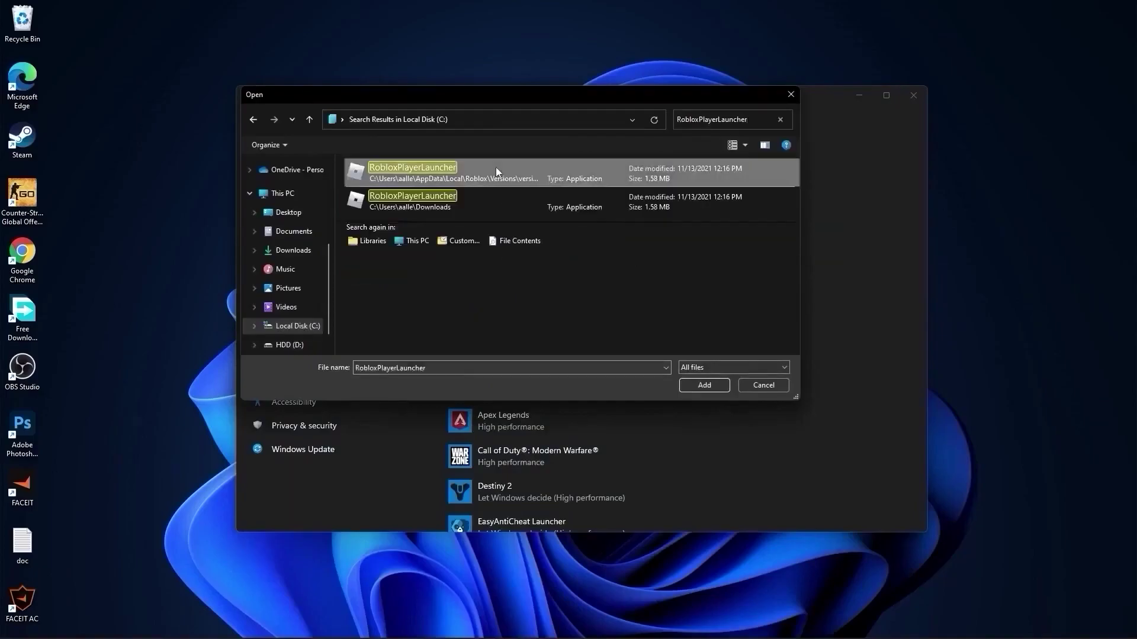
Step: In RobloxPlayerLauncher's Compatibility properties, disable fullscreen optimizations and override high DPI scaling
right_click(434, 174)
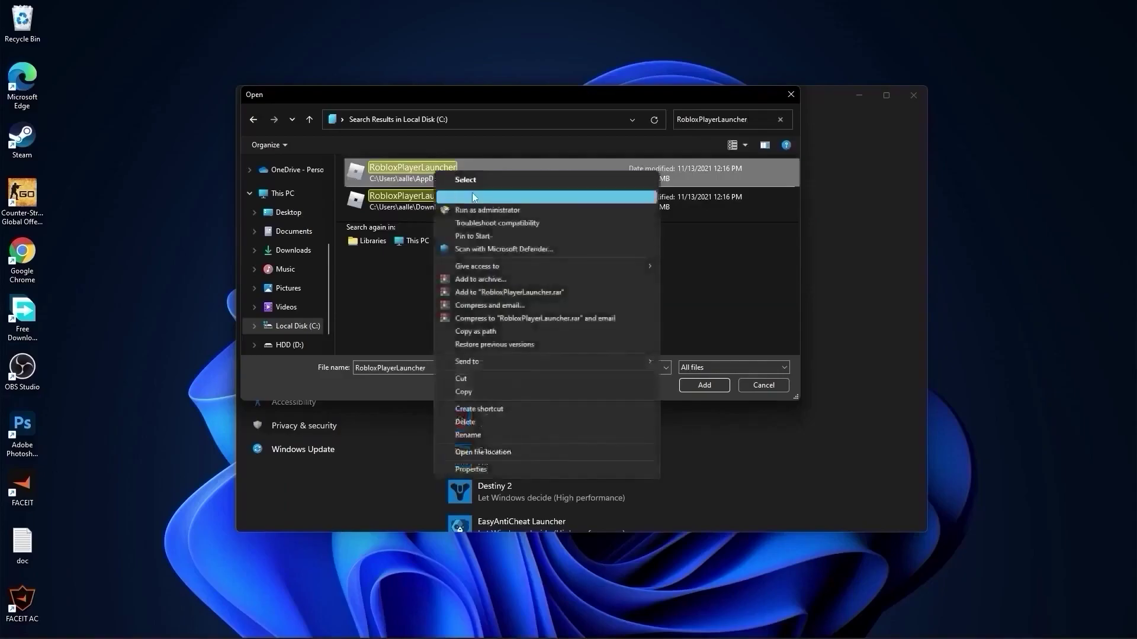
click(474, 469)
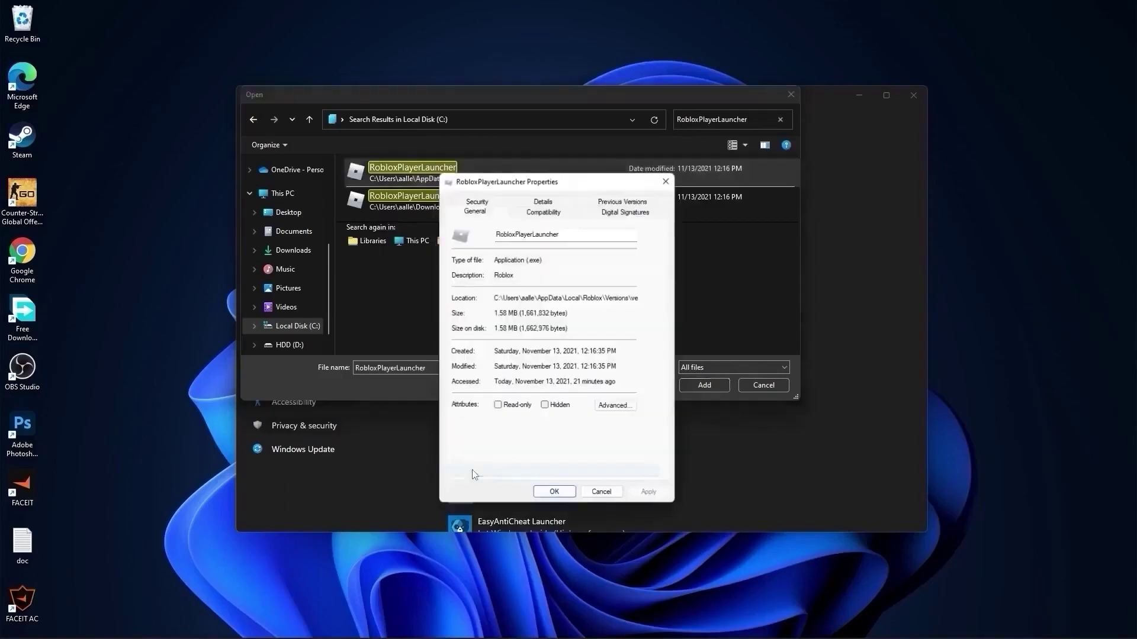
click(545, 212)
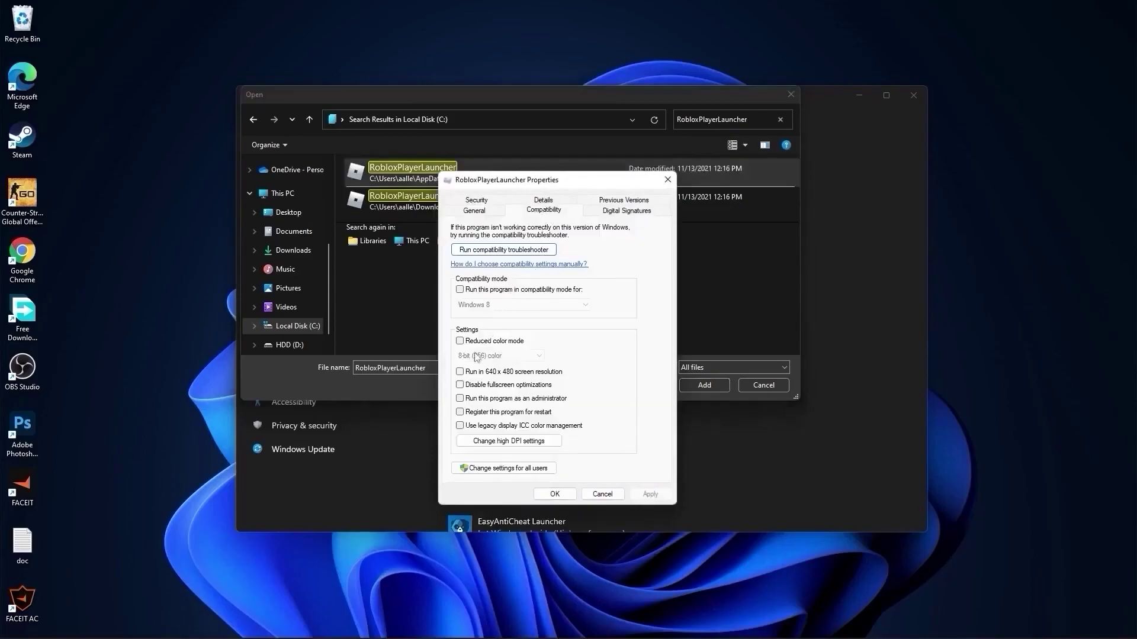
click(461, 386)
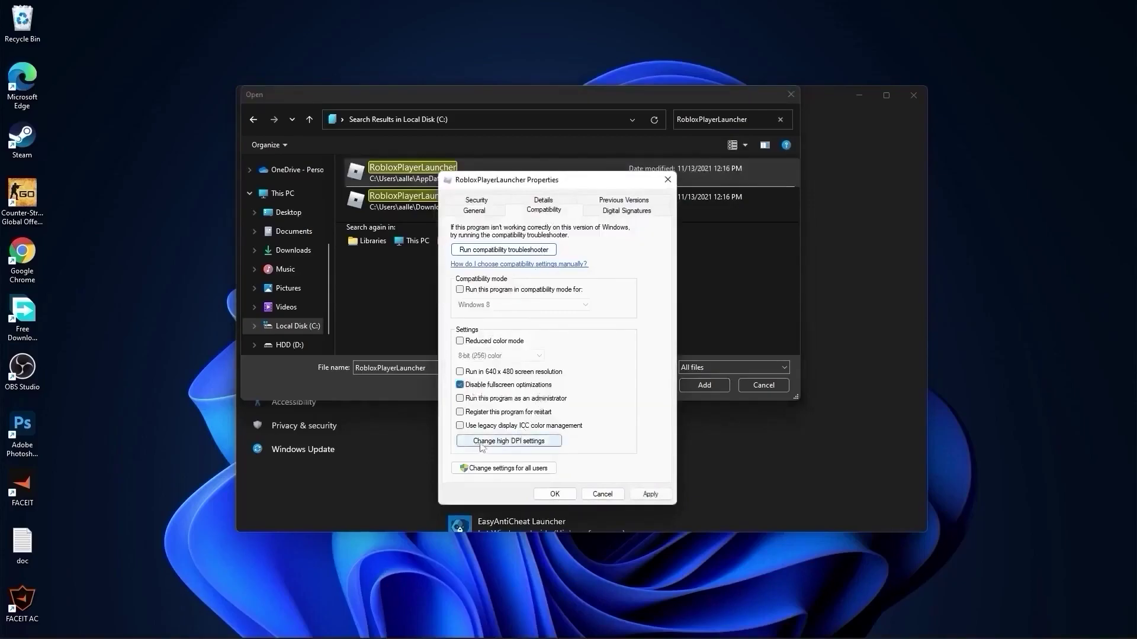
click(521, 445)
click(494, 408)
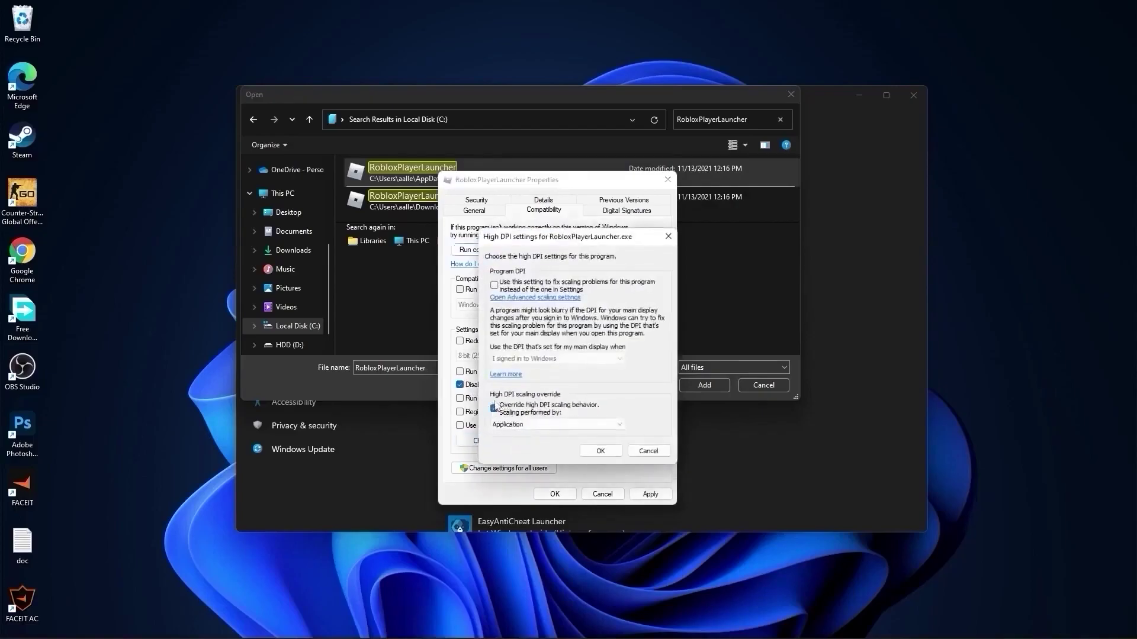
click(600, 451)
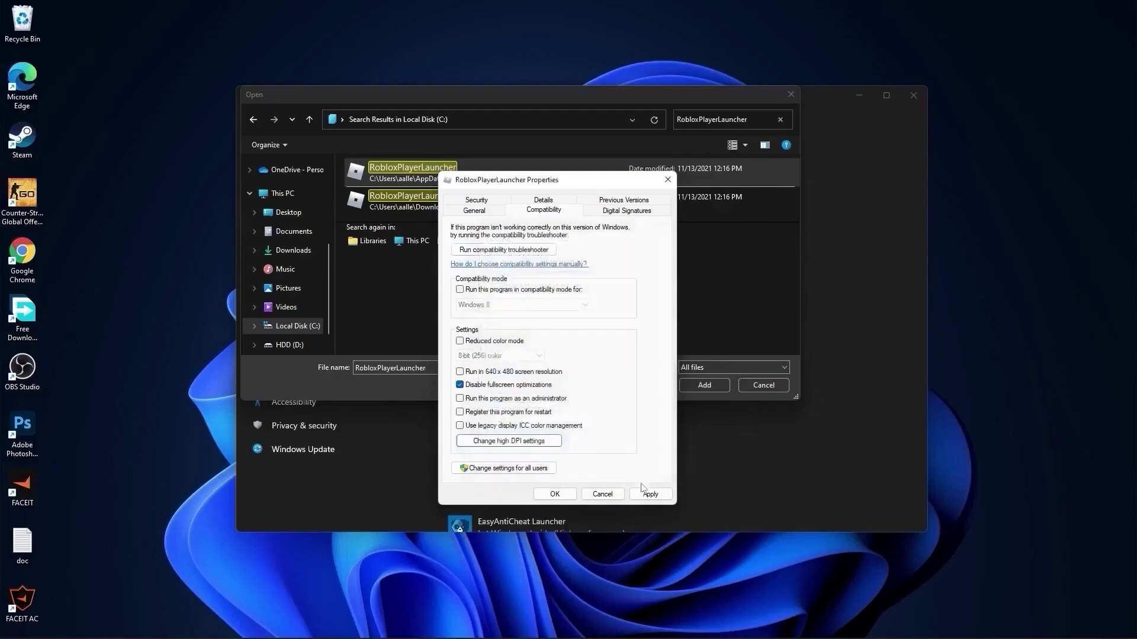
click(645, 492)
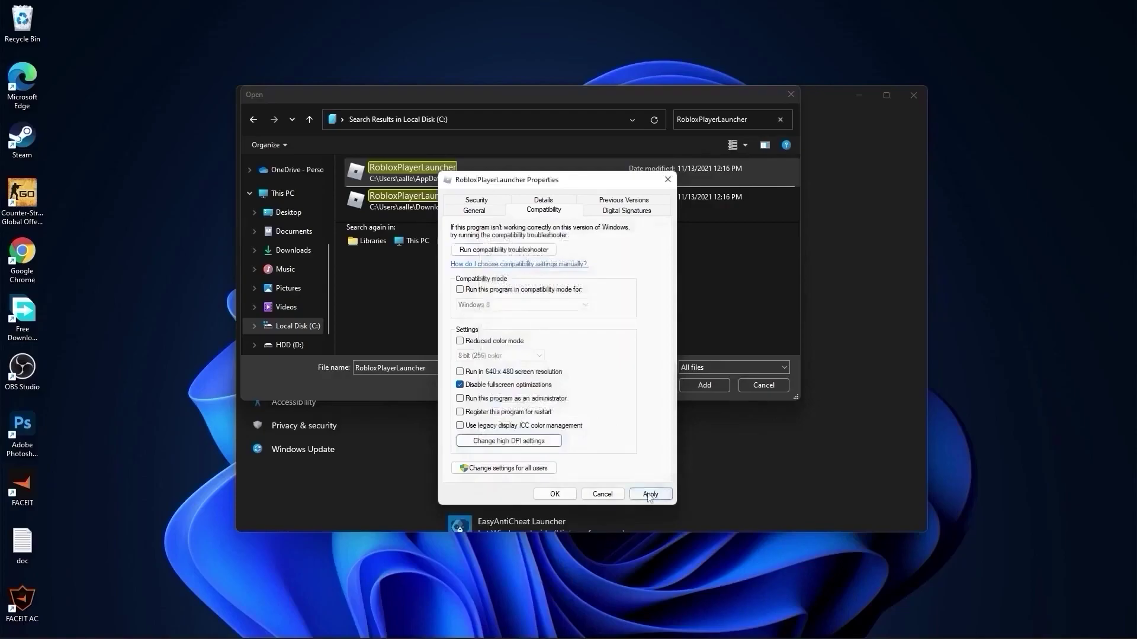
click(555, 494)
Step: Add the Roblox launcher to the graphics list with a High performance preference
click(379, 203)
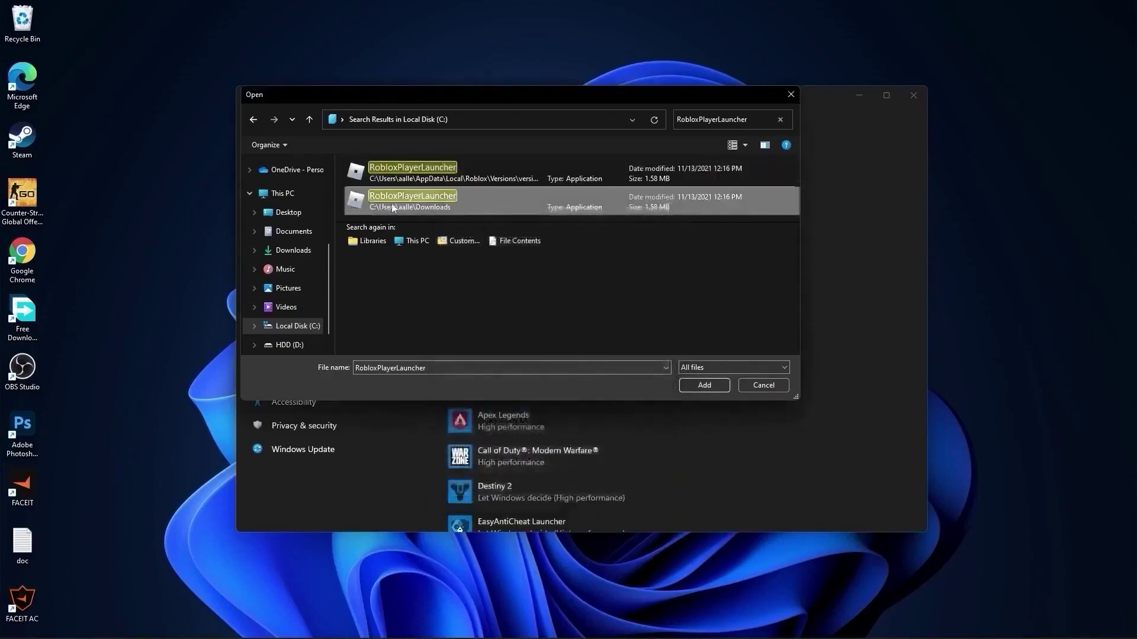
click(421, 171)
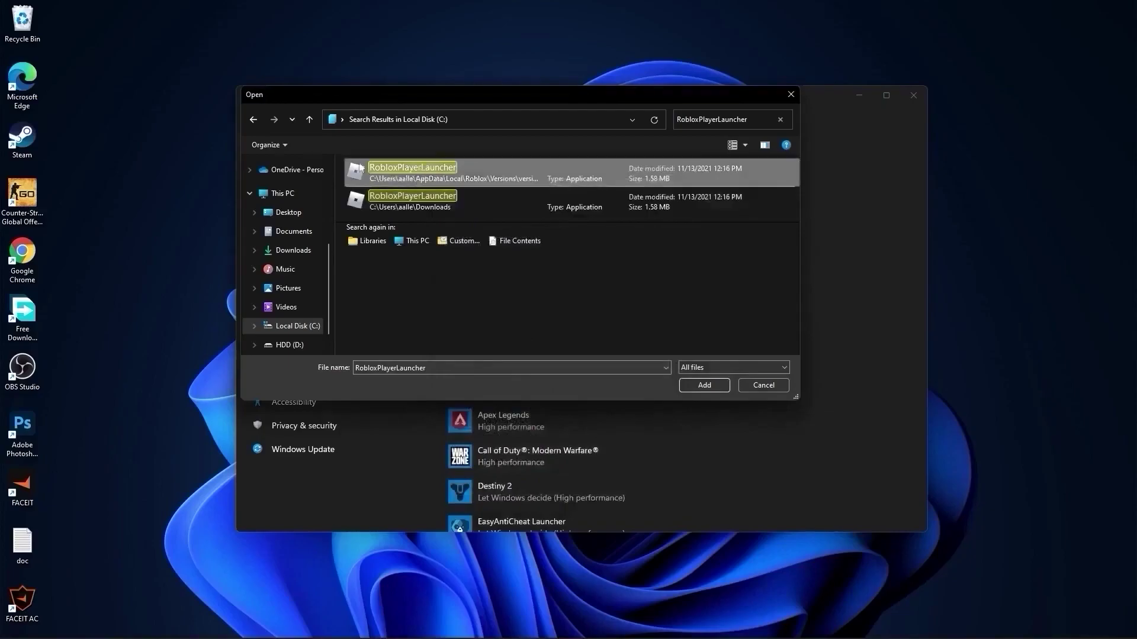
click(706, 385)
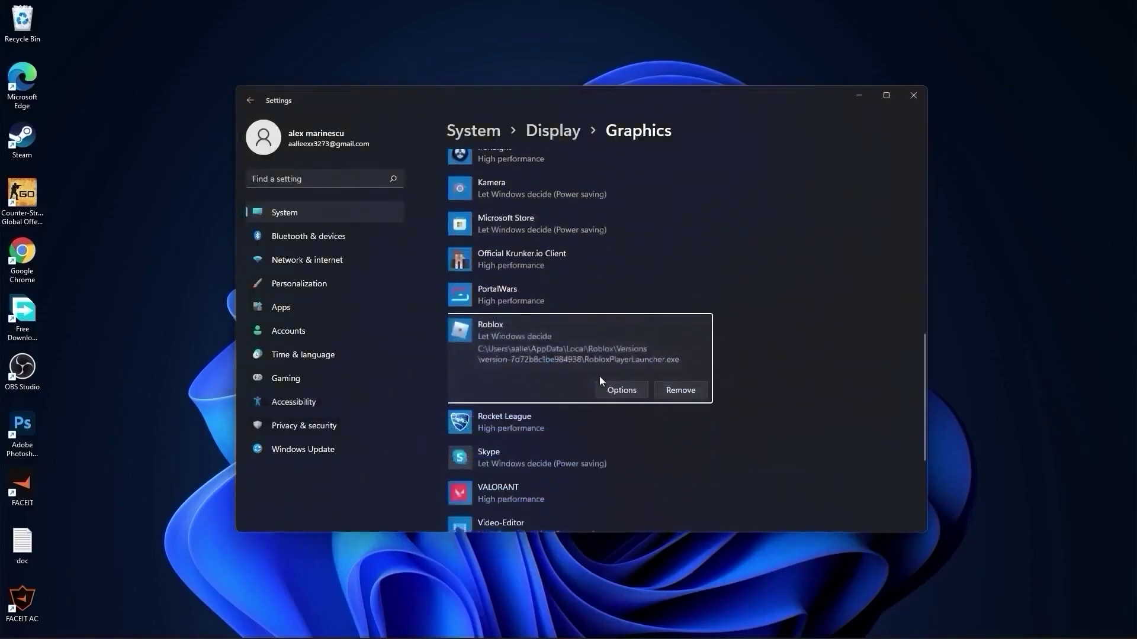
click(622, 390)
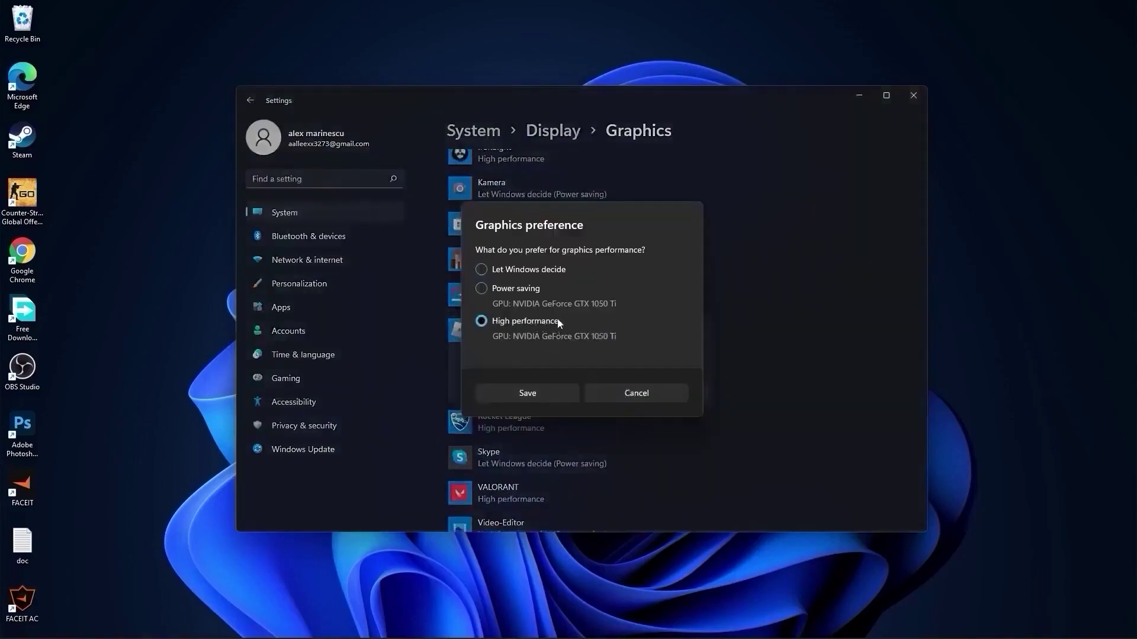
click(536, 394)
Step: Reopen Settings, install the pending Windows updates, check for newer ones, and close Settings
click(913, 96)
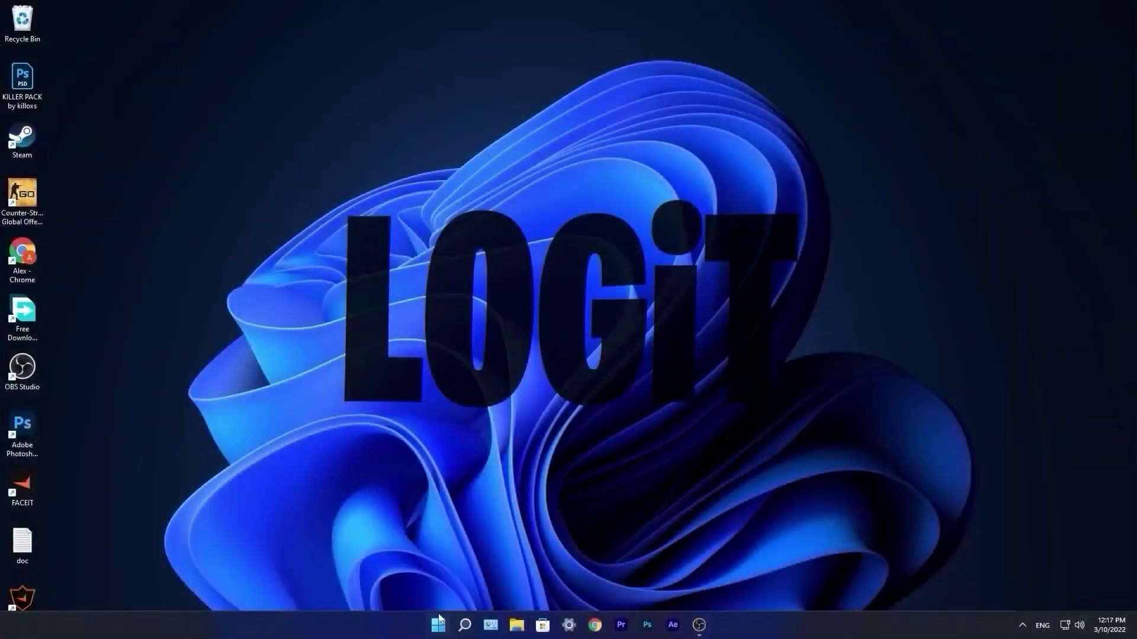
click(438, 624)
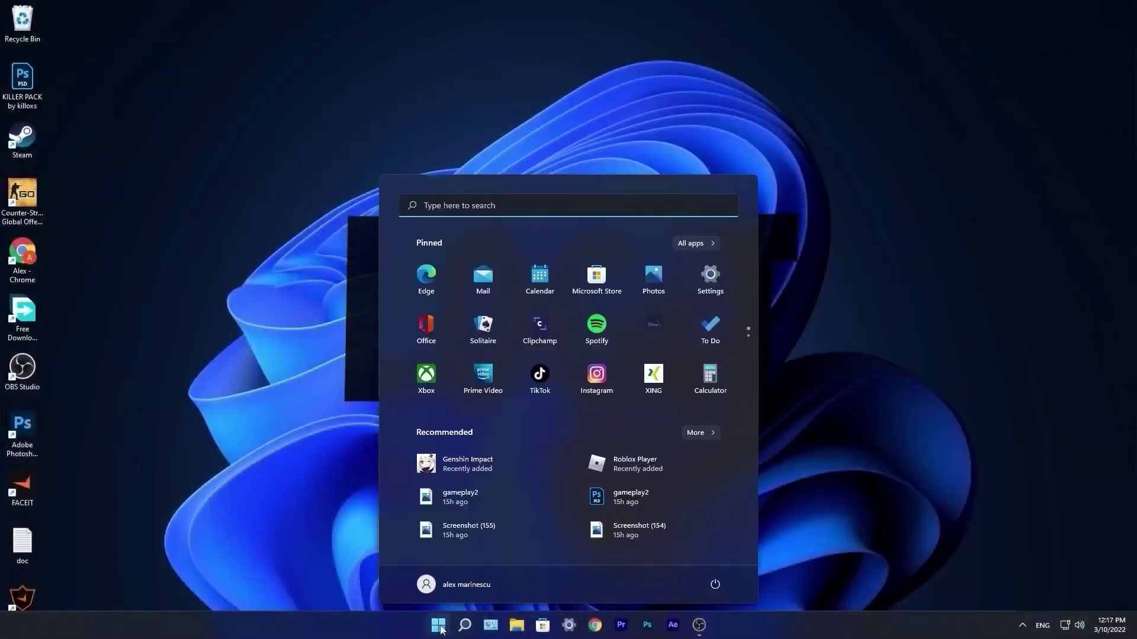
click(707, 264)
click(267, 453)
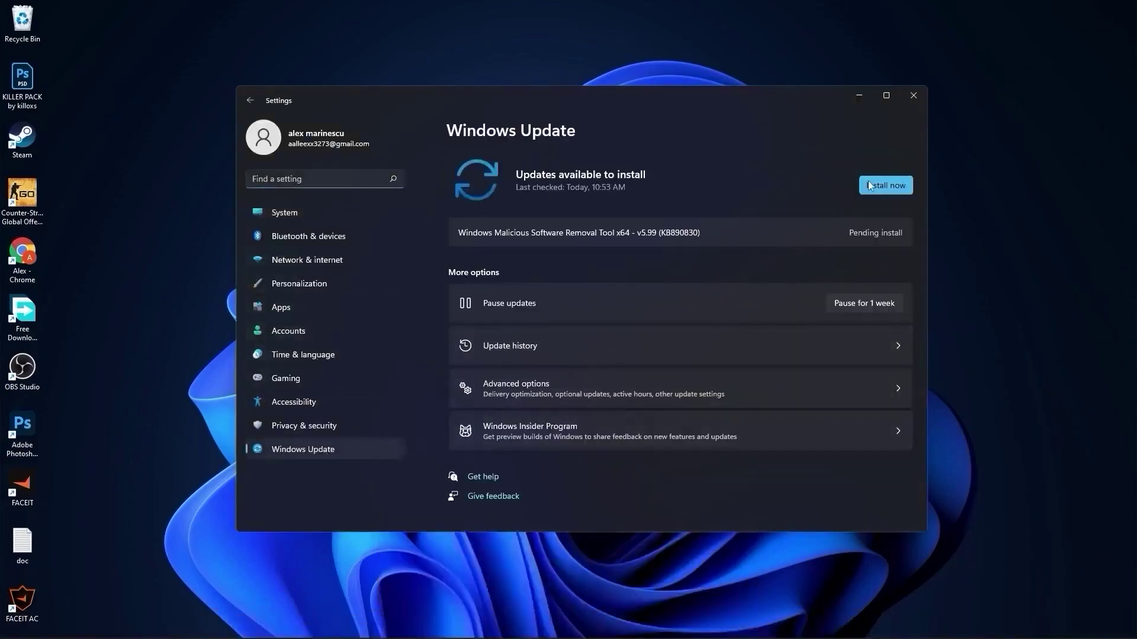
click(886, 188)
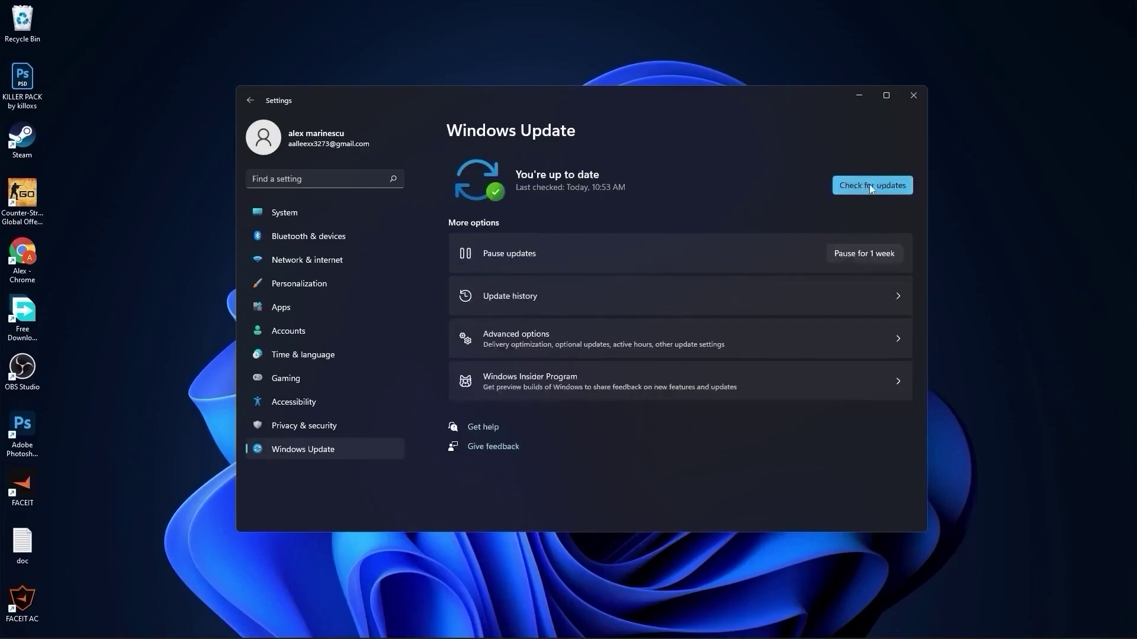
click(870, 185)
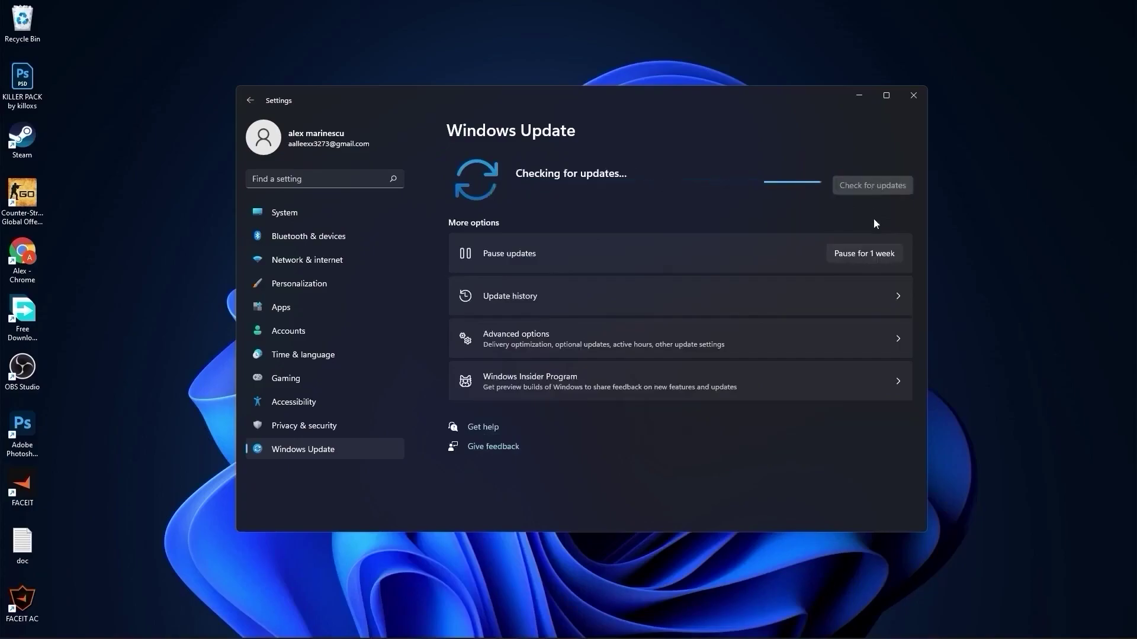
click(916, 94)
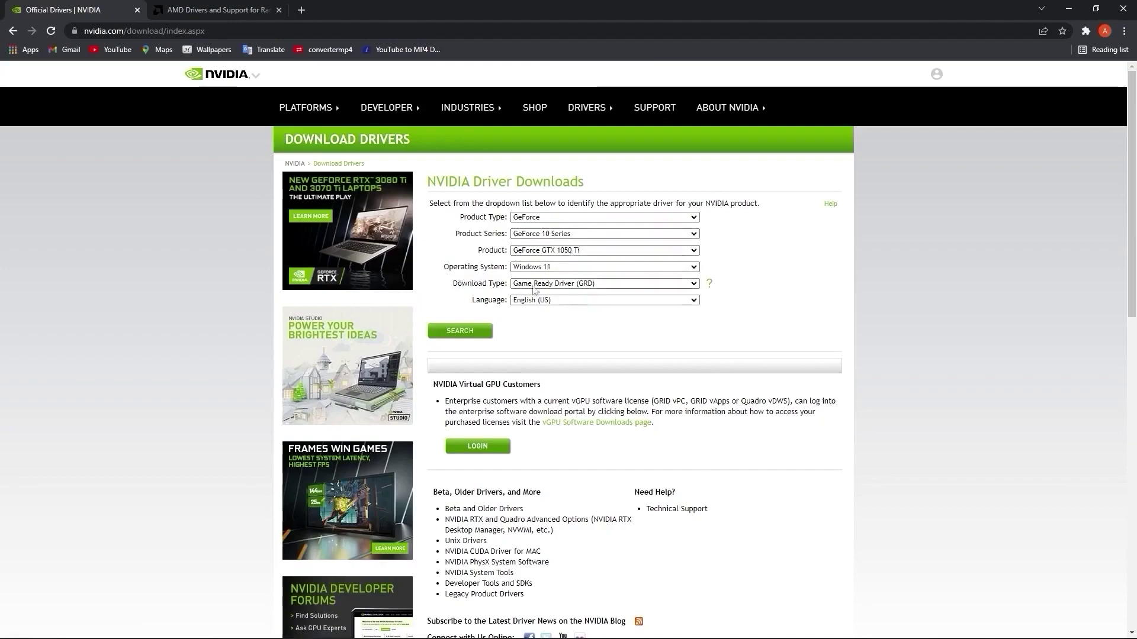
Step: Search for the GTX 1050 Ti driver and download GeForce Game Ready 511.79
click(459, 332)
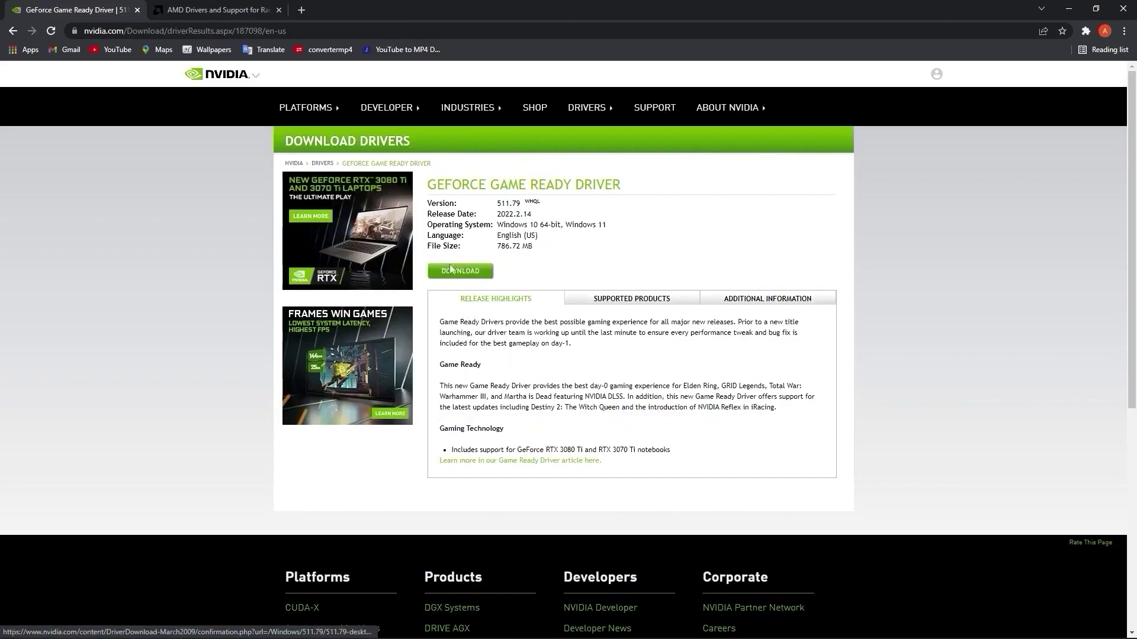
click(450, 269)
click(626, 239)
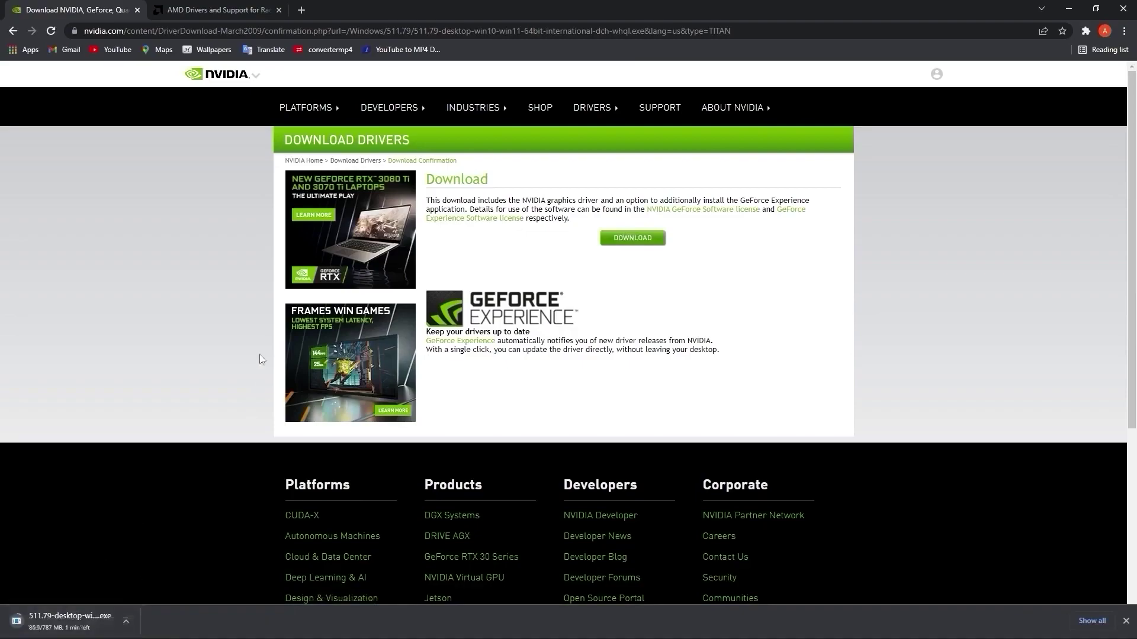
Step: Start the AMD Radeon software download on the AMD tab, then cancel it
click(207, 11)
scroll(757, 463, down, 2)
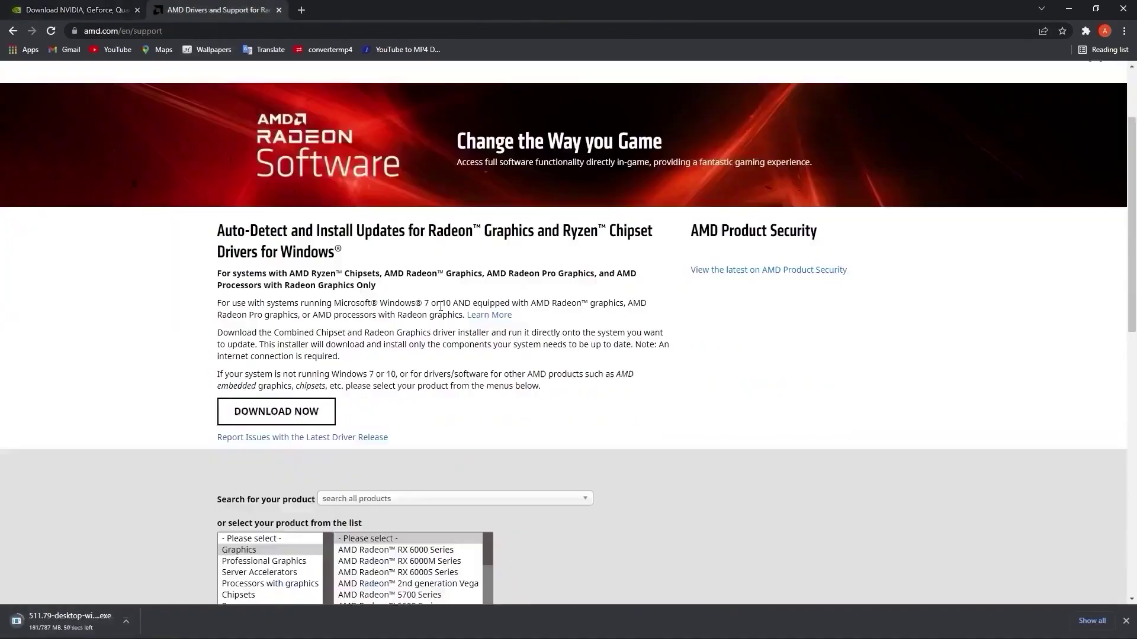
click(279, 410)
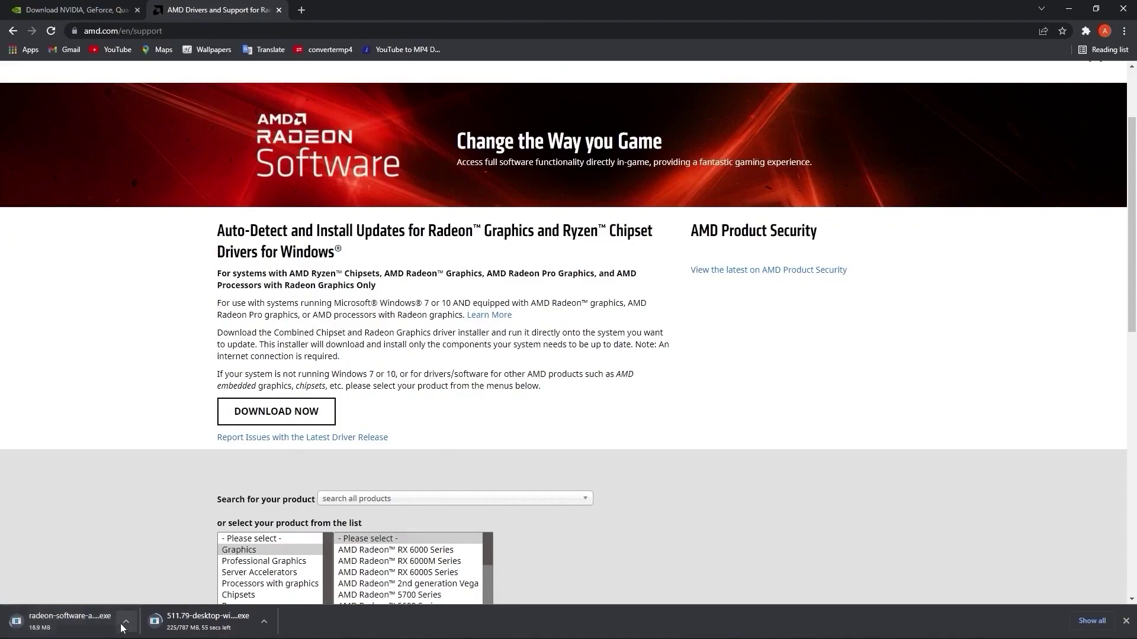
click(126, 622)
click(142, 598)
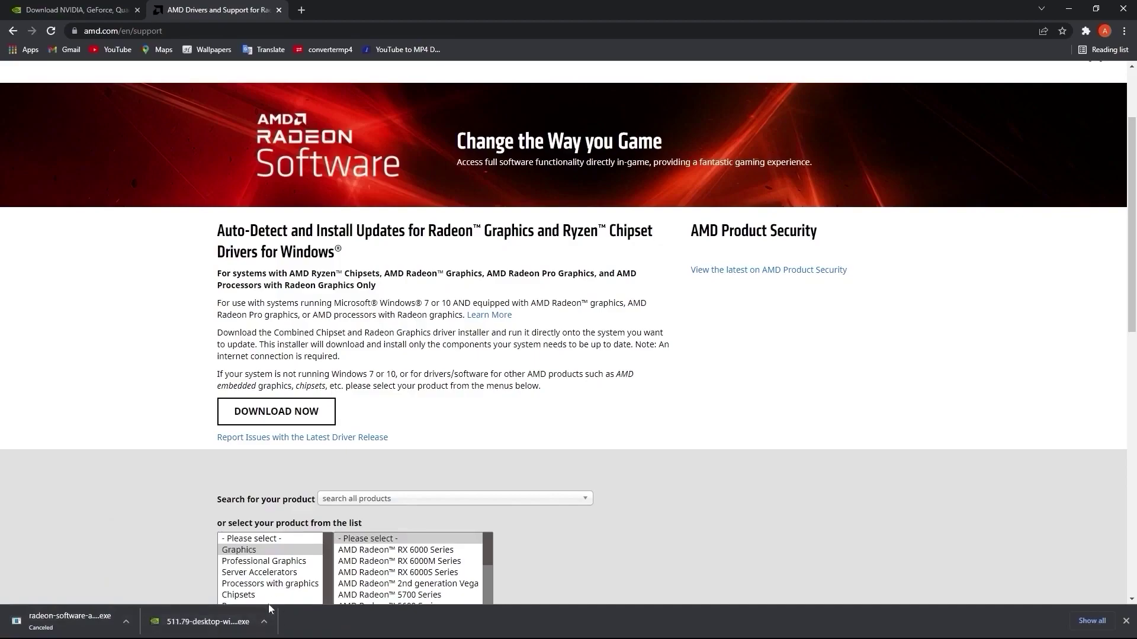
click(264, 621)
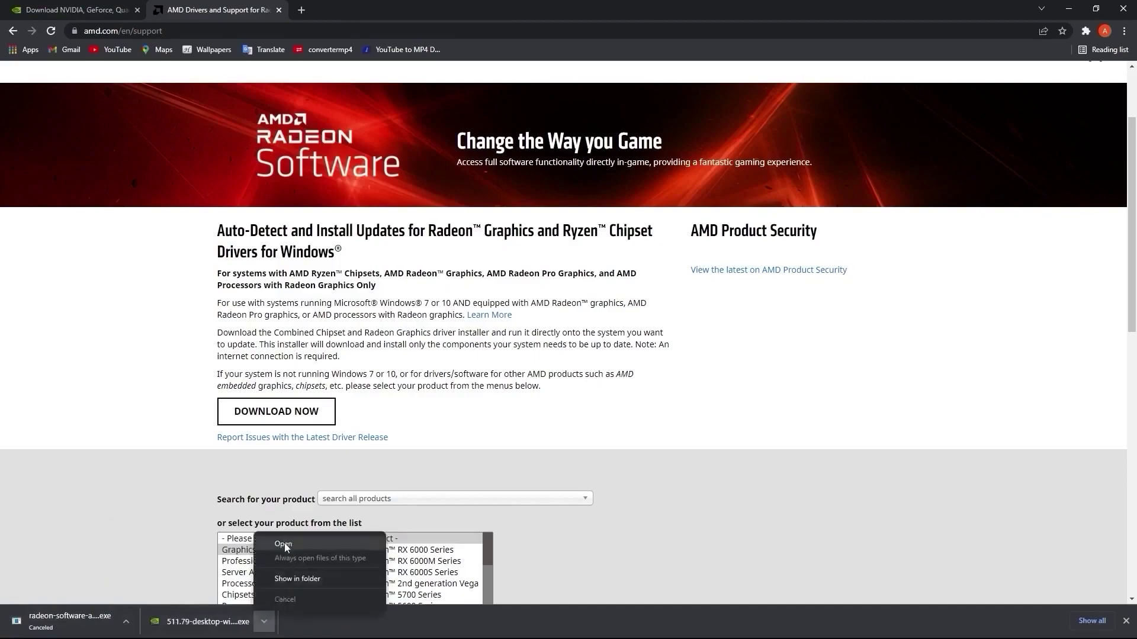
Step: Run the 511.79 installer and install only the NVIDIA Graphics Driver with Express options
click(284, 545)
click(1068, 8)
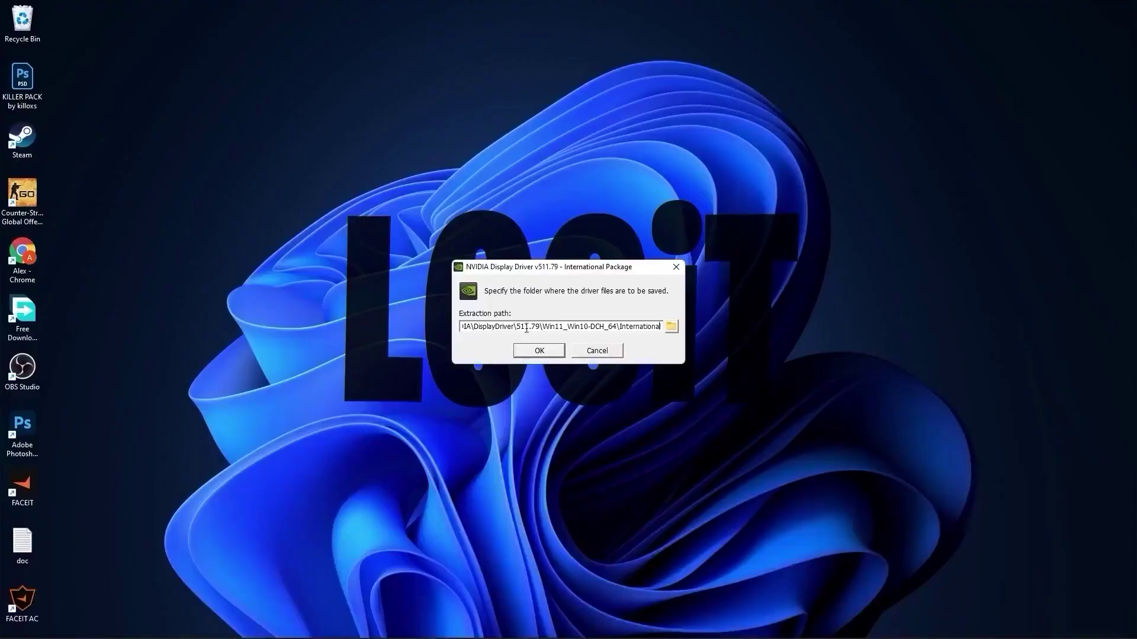
click(539, 351)
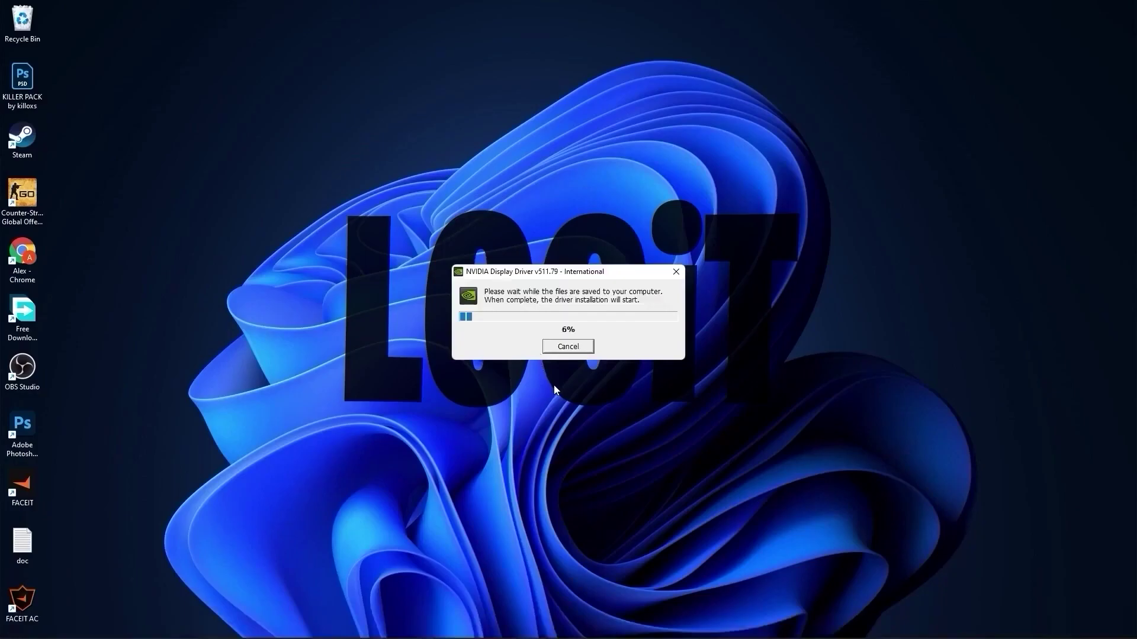
click(508, 276)
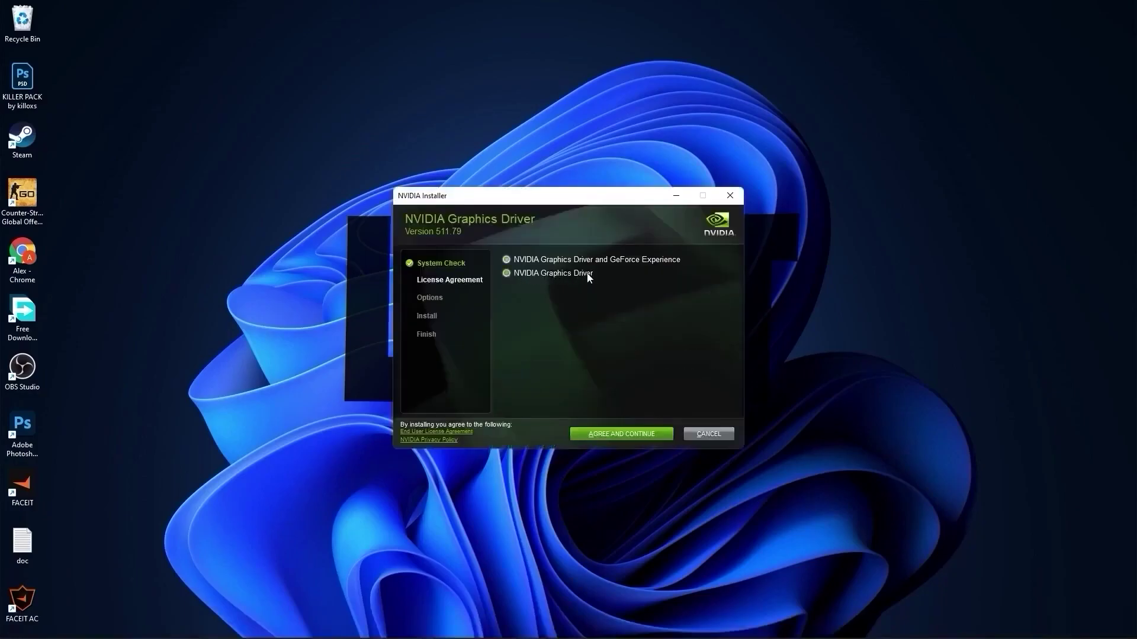
click(623, 435)
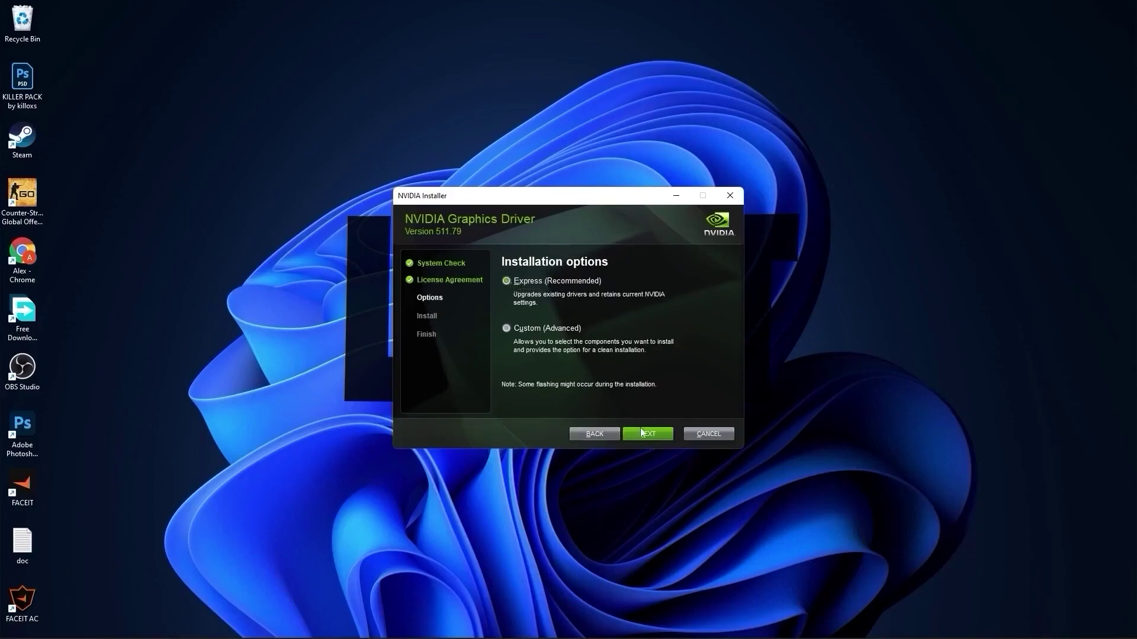
click(648, 434)
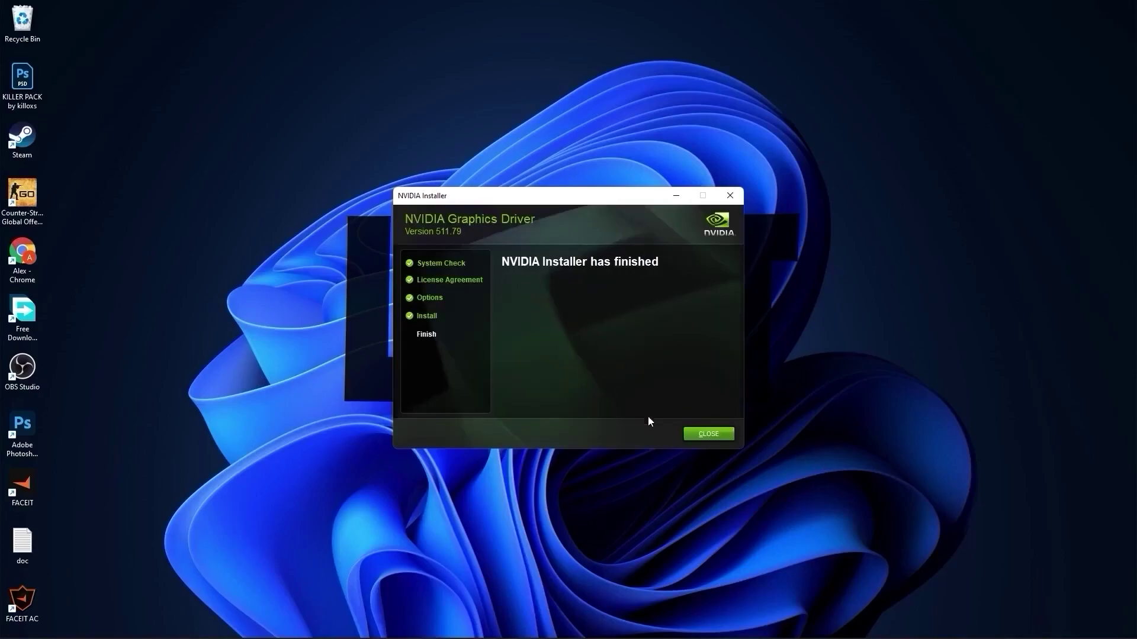
Step: Close the installer and launch NVIDIA Control Panel, finally via its Microsoft Store page
click(709, 434)
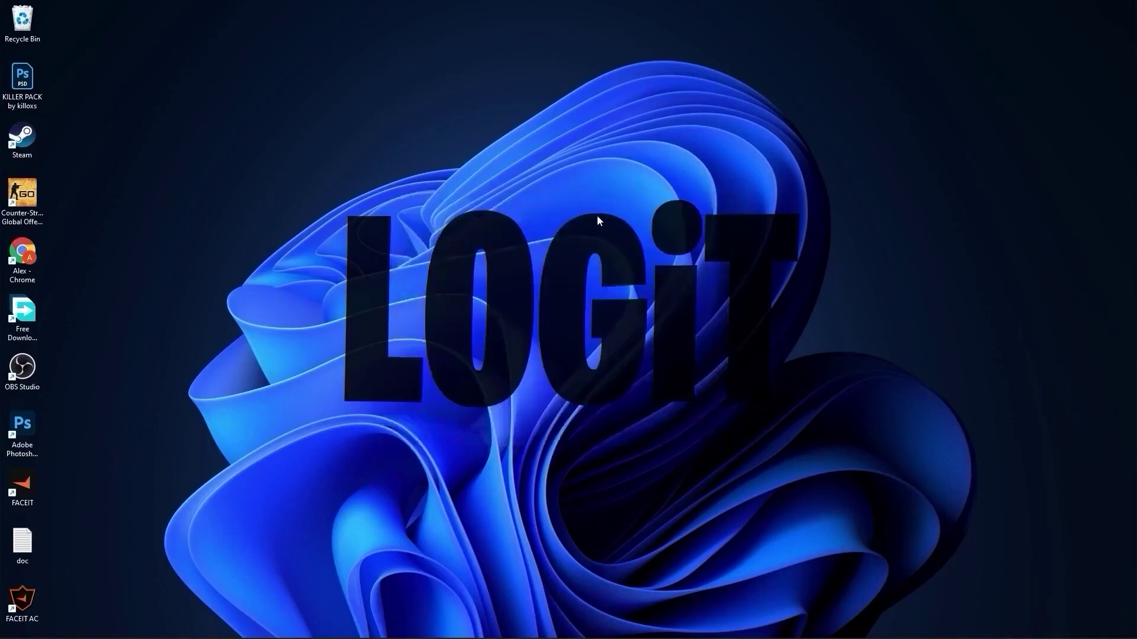
right_click(597, 169)
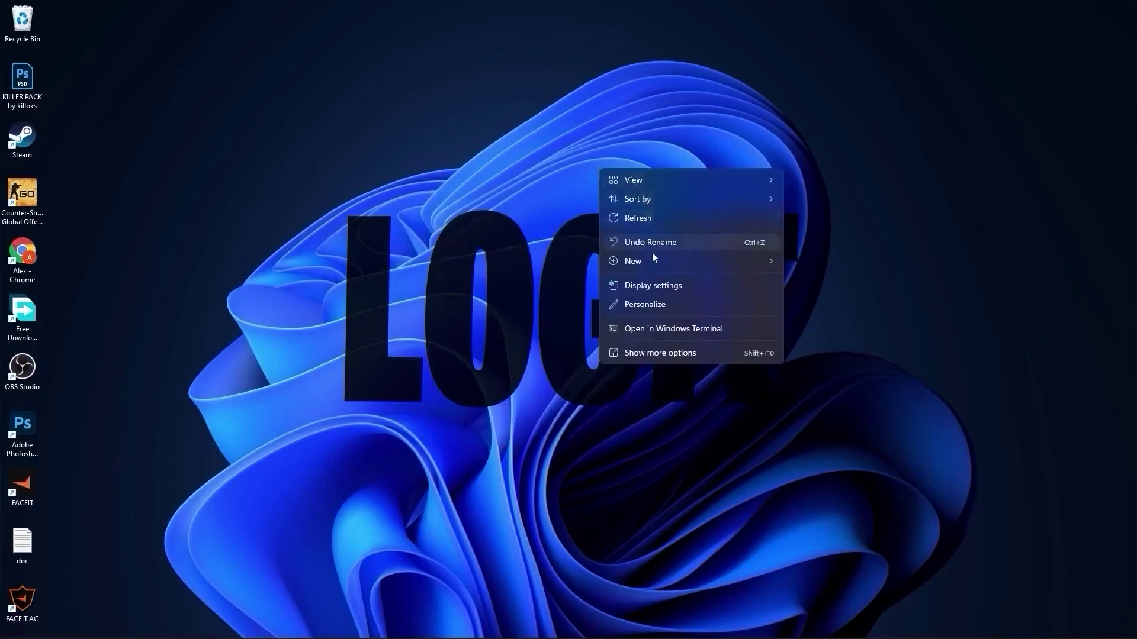
click(646, 353)
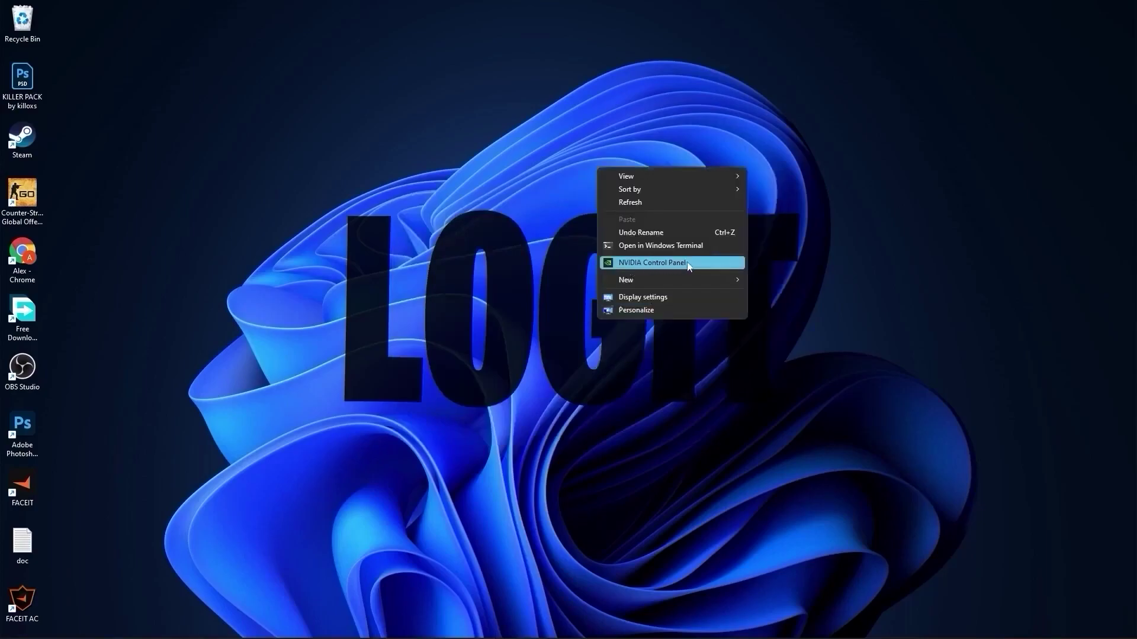
click(613, 264)
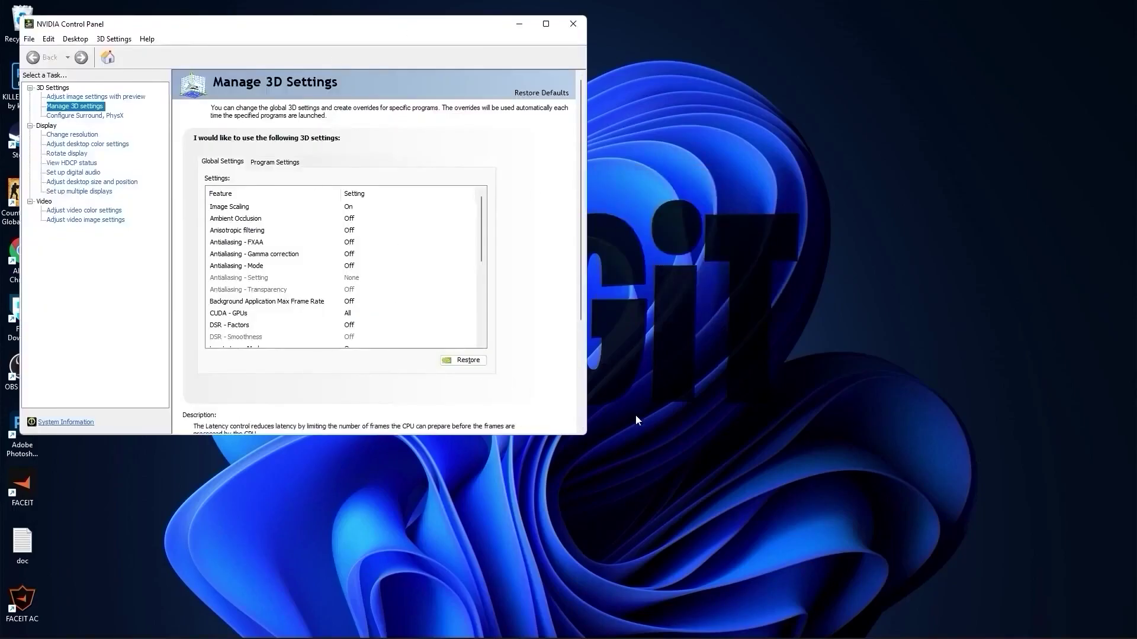
click(530, 625)
click(489, 42)
text(nvidia control panel)
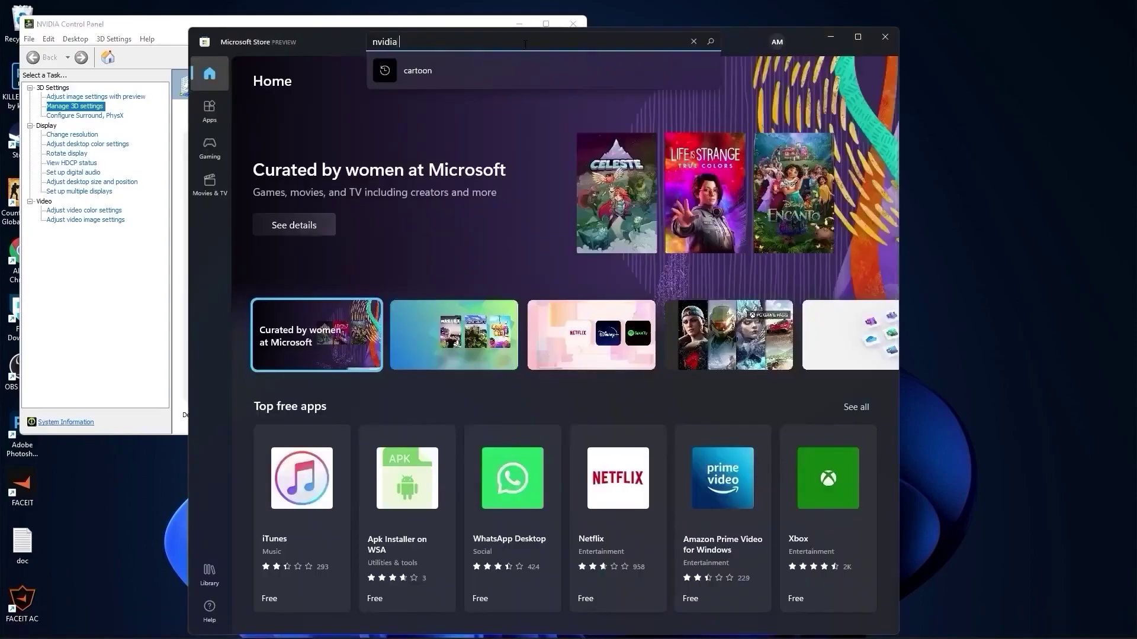
click(440, 101)
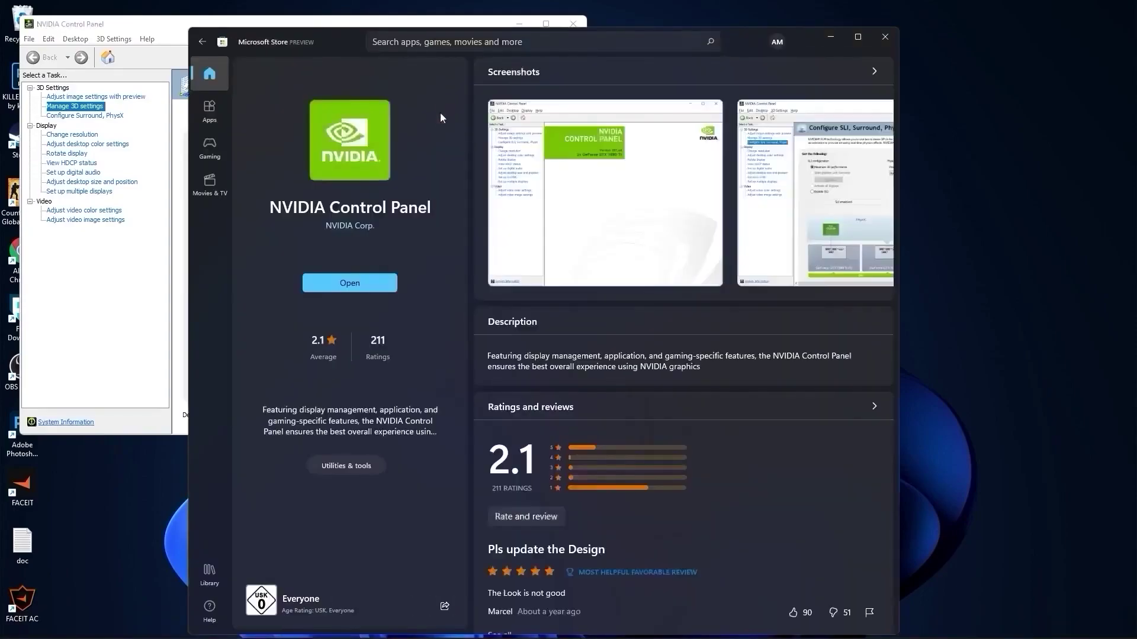
click(350, 282)
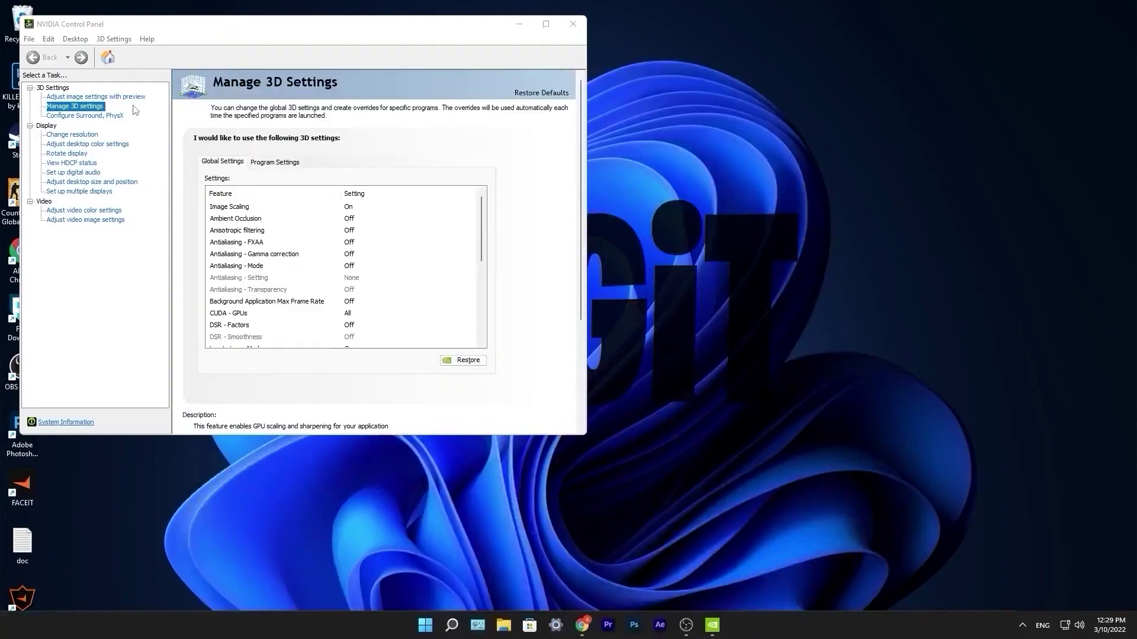
Step: Set Adjust image settings with preview to my preference emphasizing Performance
click(95, 96)
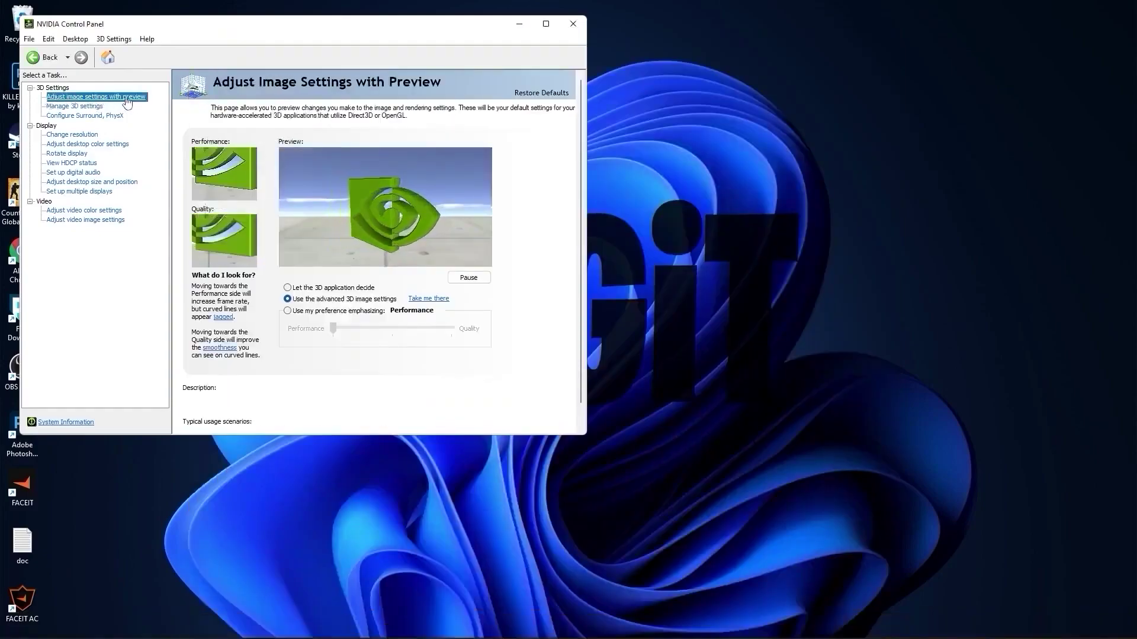
click(286, 302)
click(288, 311)
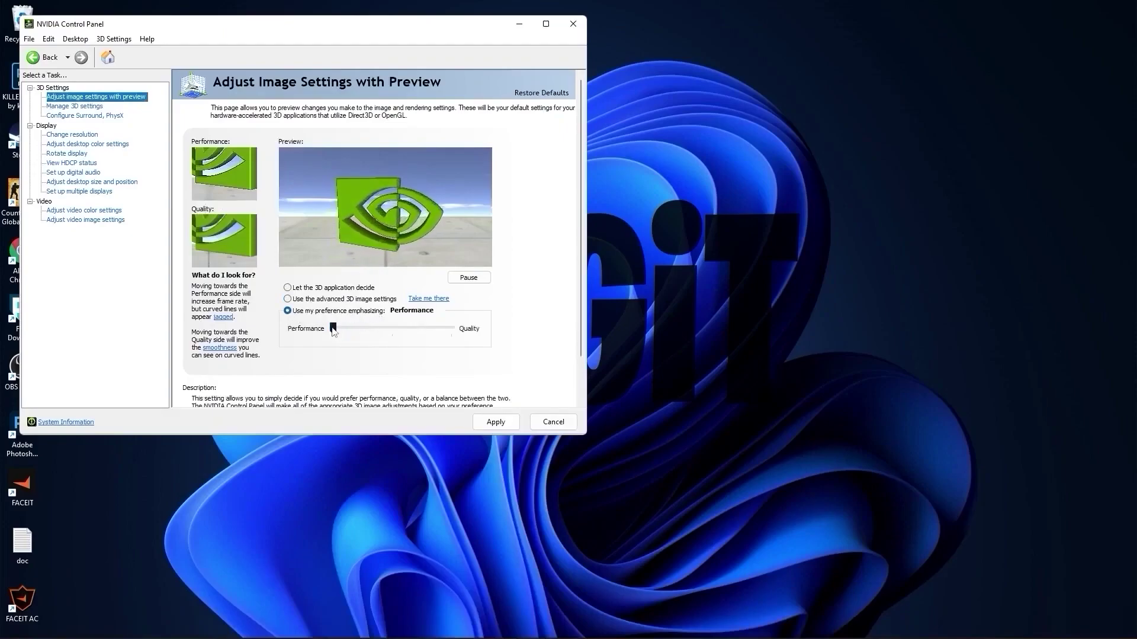
mouse_move(333, 328)
mouse_down()
mouse_move(379, 329)
mouse_move(336, 344)
mouse_up()
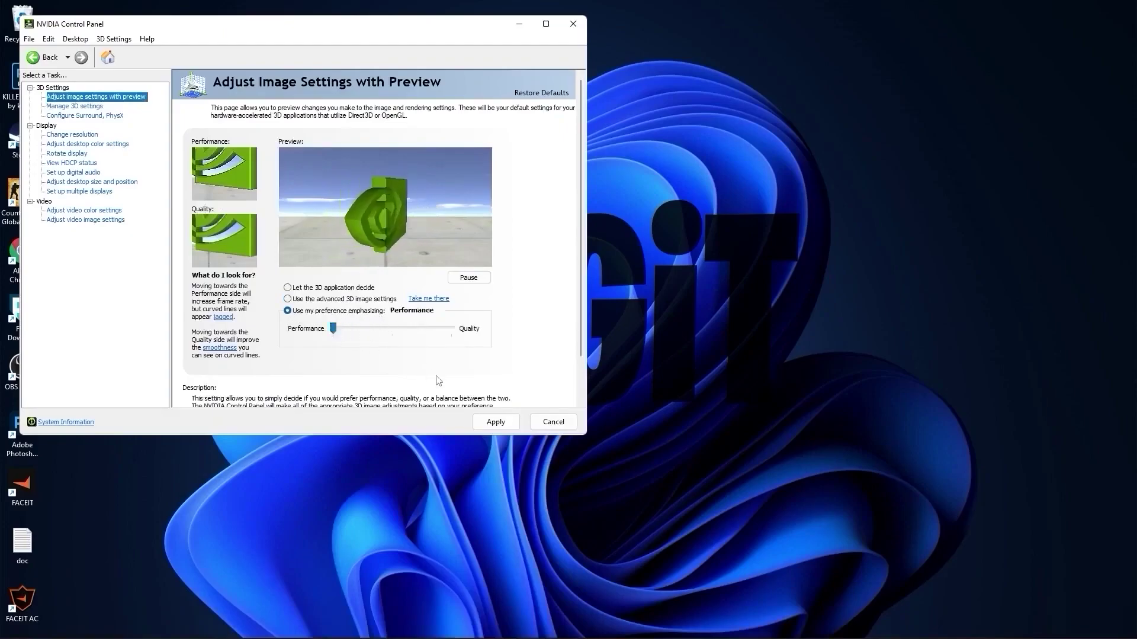
Step: Apply the Performance preference, then confirm Image Scaling and set Low Latency Mode On globally
click(497, 422)
click(75, 106)
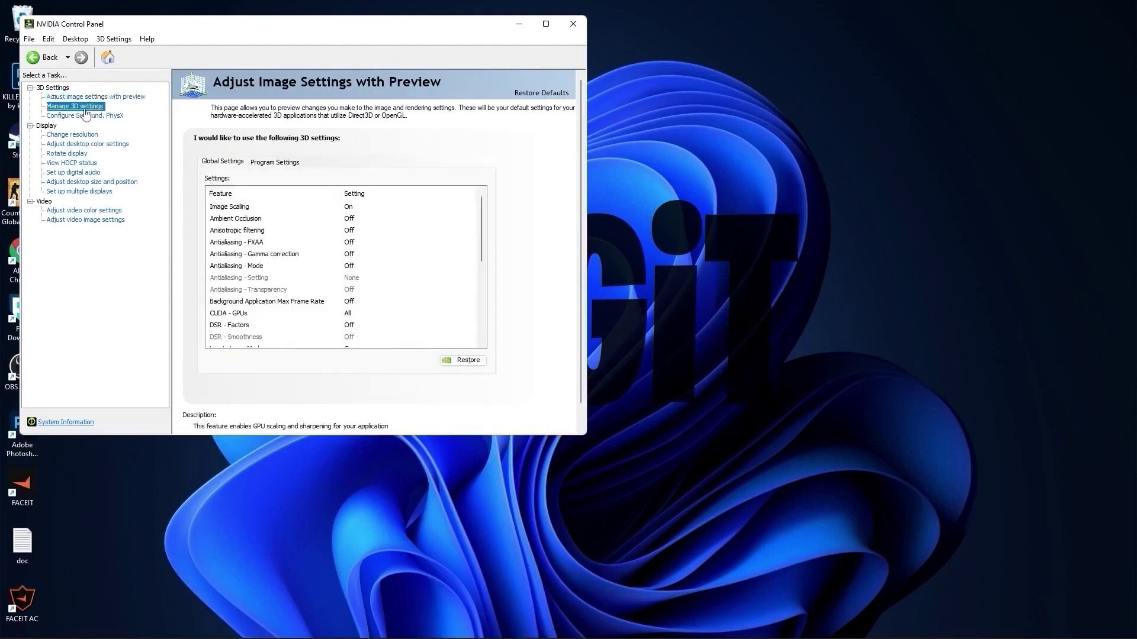
click(212, 209)
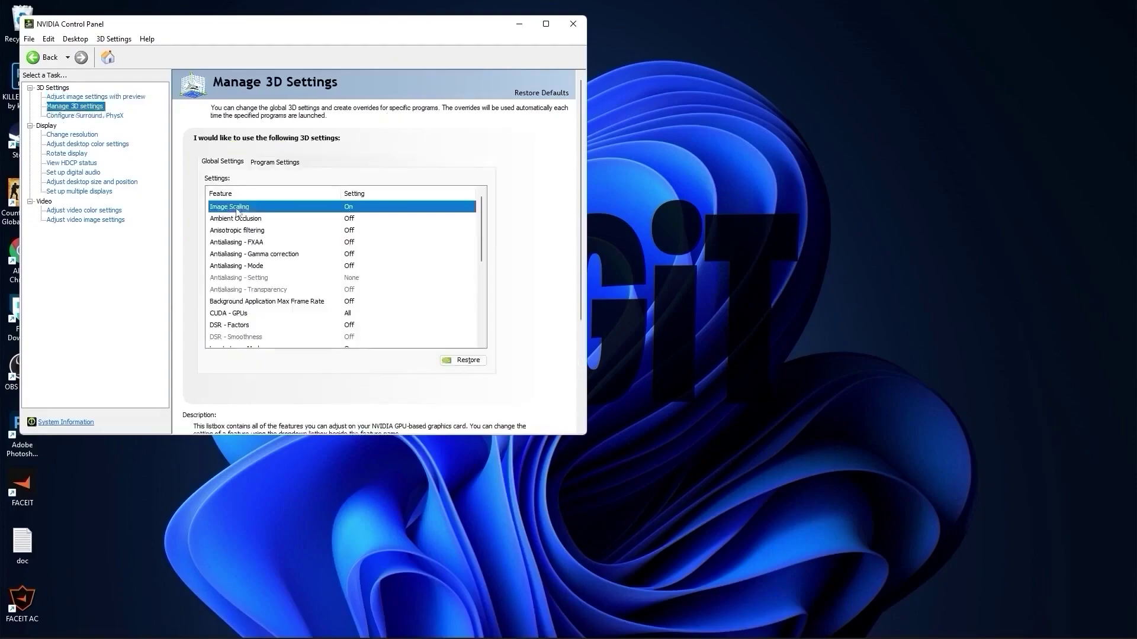
click(345, 210)
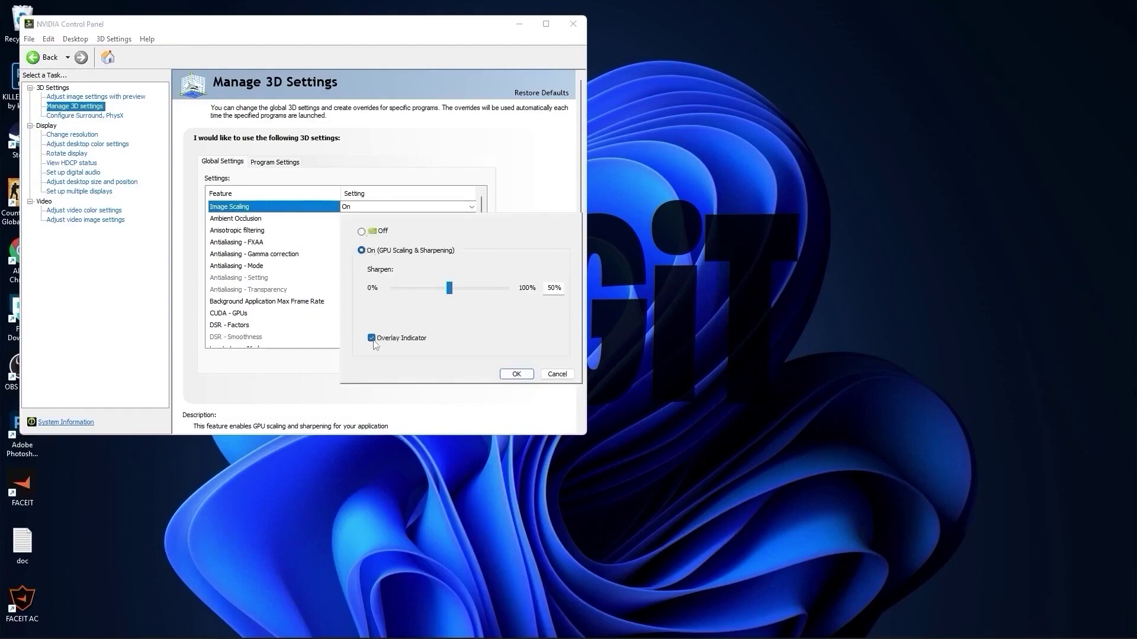
click(516, 374)
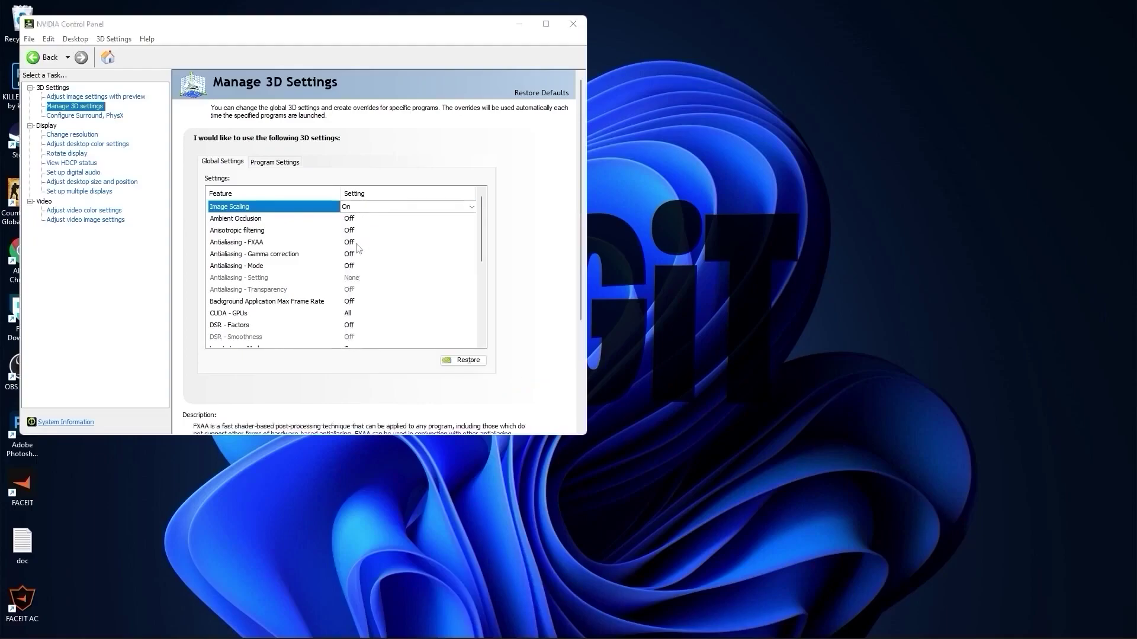
scroll(319, 275, down, 2)
click(228, 280)
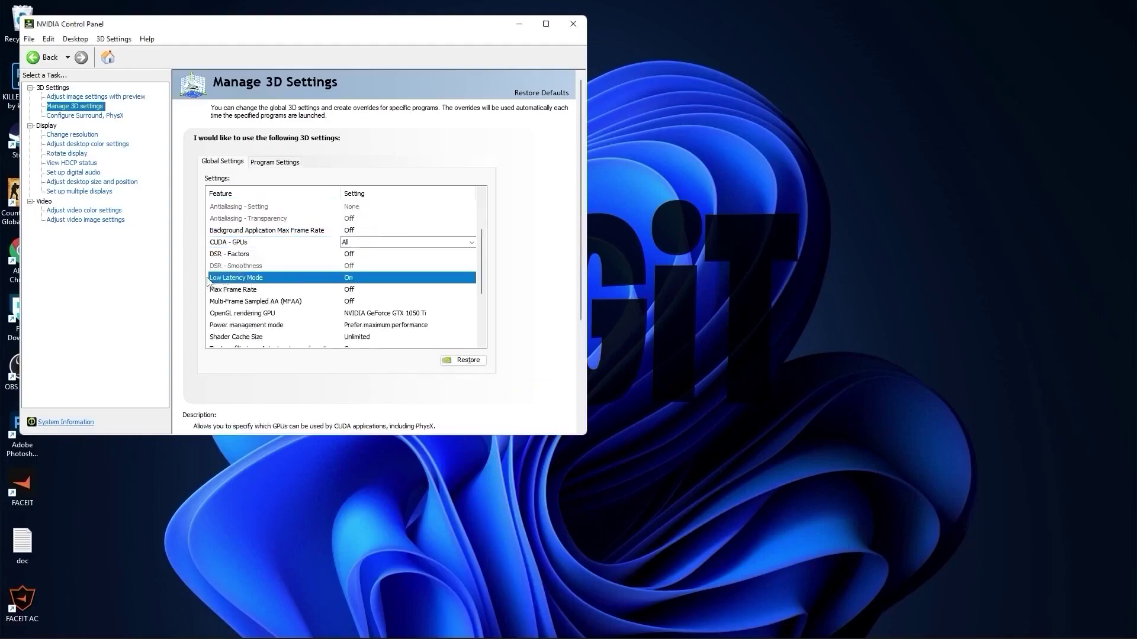
click(348, 278)
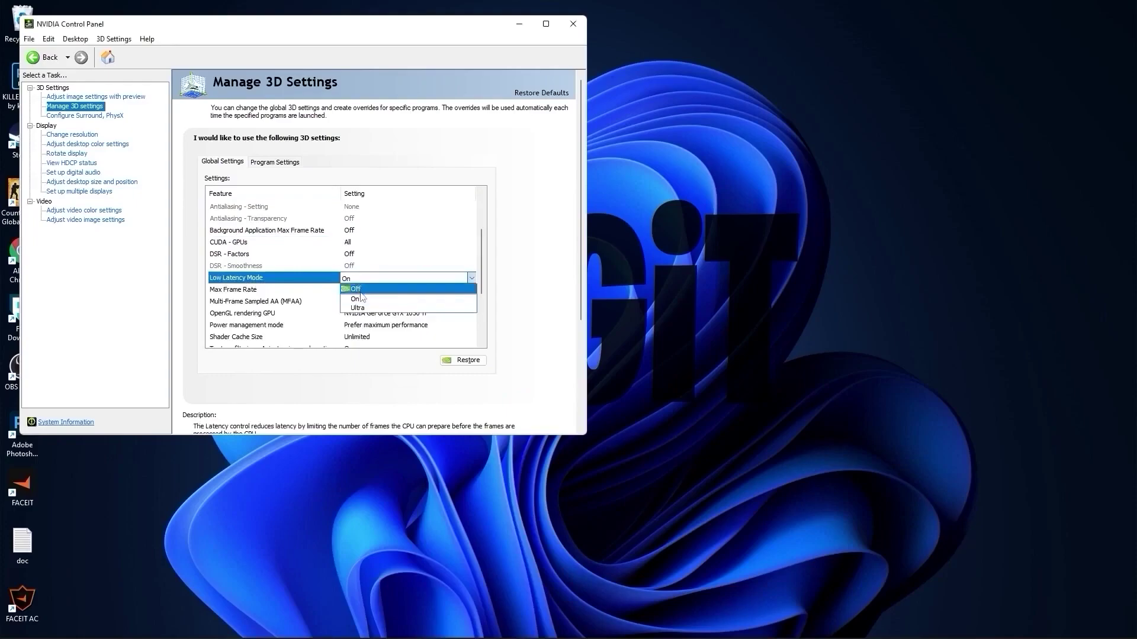
click(363, 300)
Step: Set Max Frame Rate Off and the OpenGL rendering GPU to GTX 1050 Ti
click(213, 293)
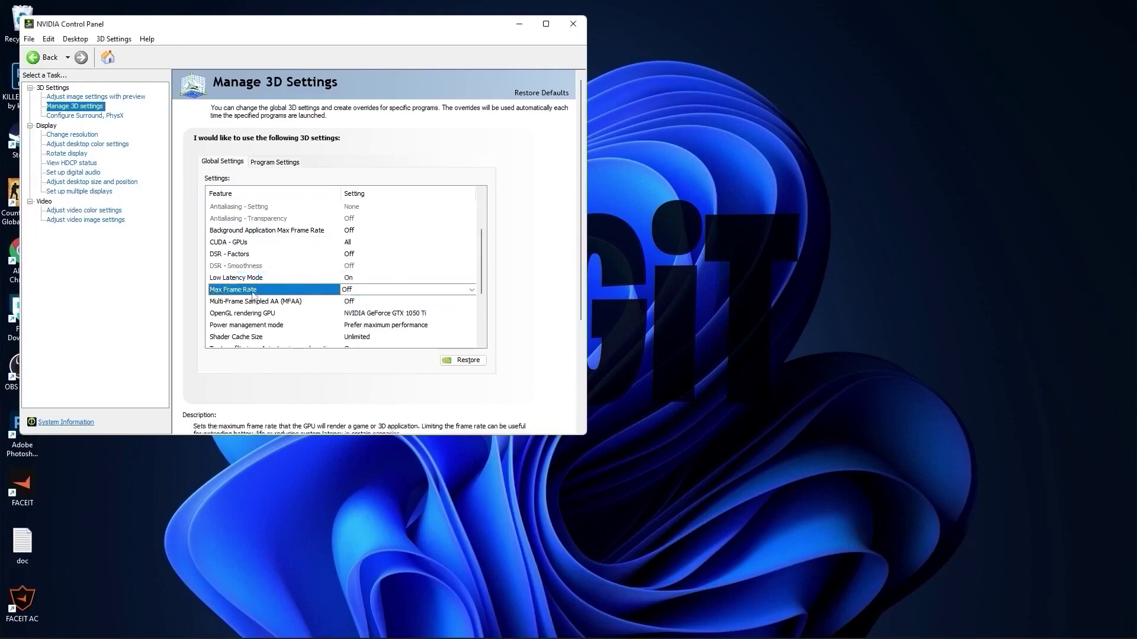
click(349, 290)
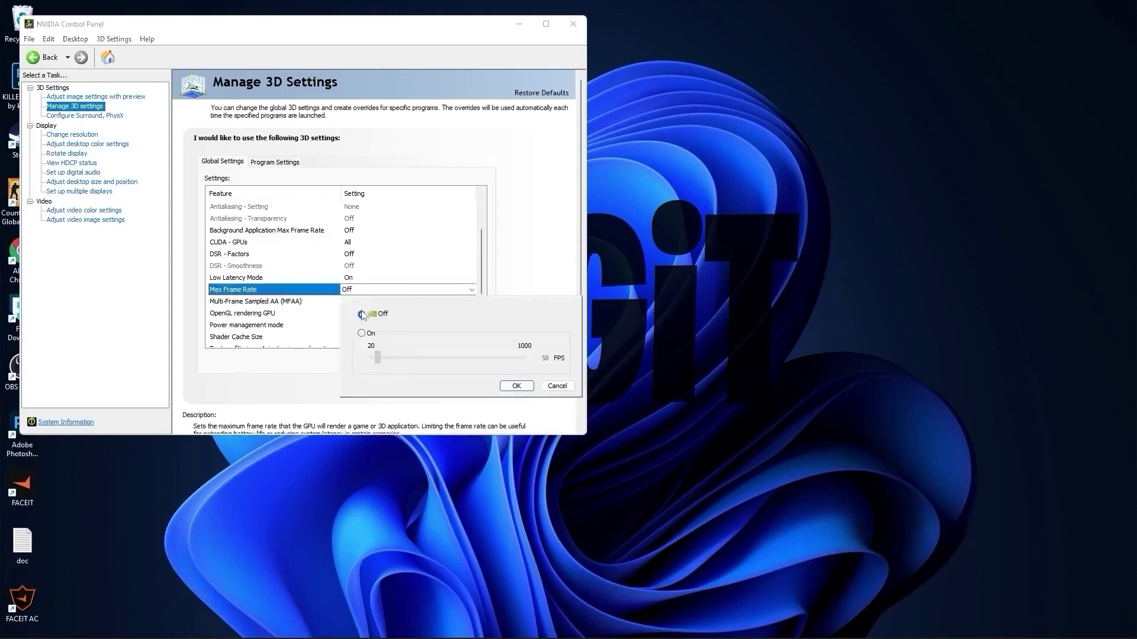
click(516, 386)
scroll(249, 278, down, 2)
click(229, 255)
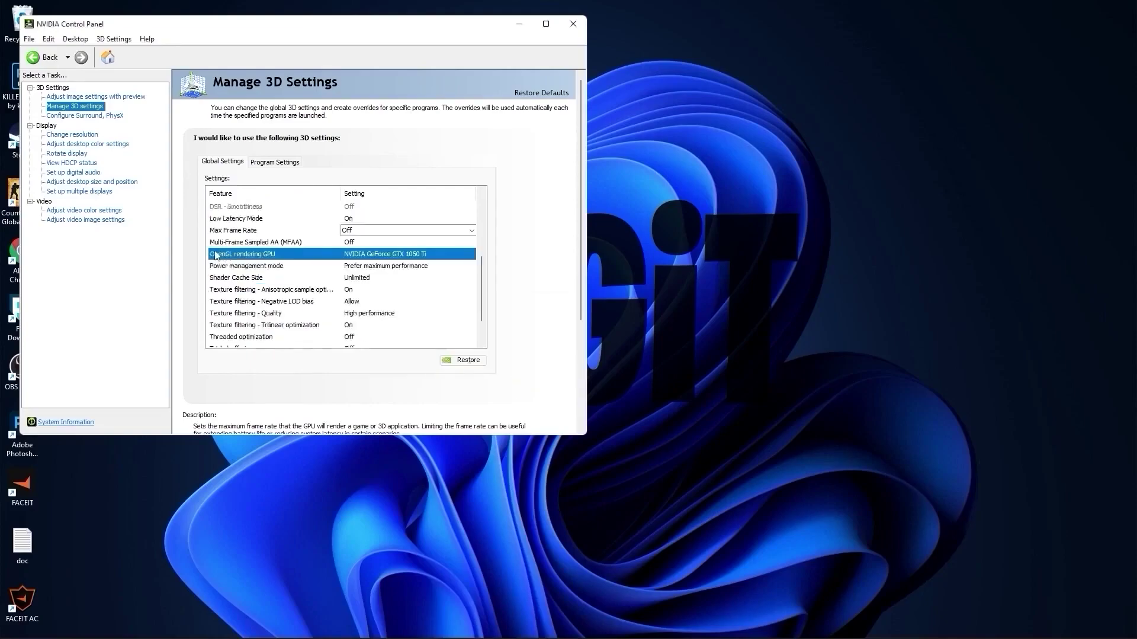
click(361, 256)
click(373, 276)
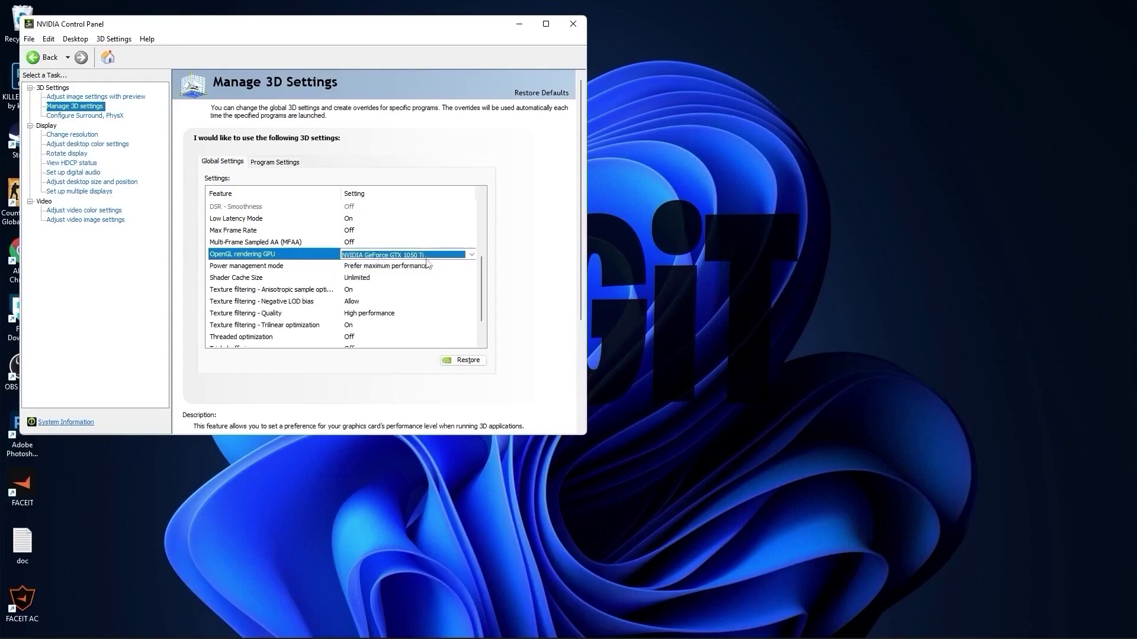
Step: Set power management to Prefer maximum performance and texture filtering quality to High performance
click(275, 267)
click(356, 268)
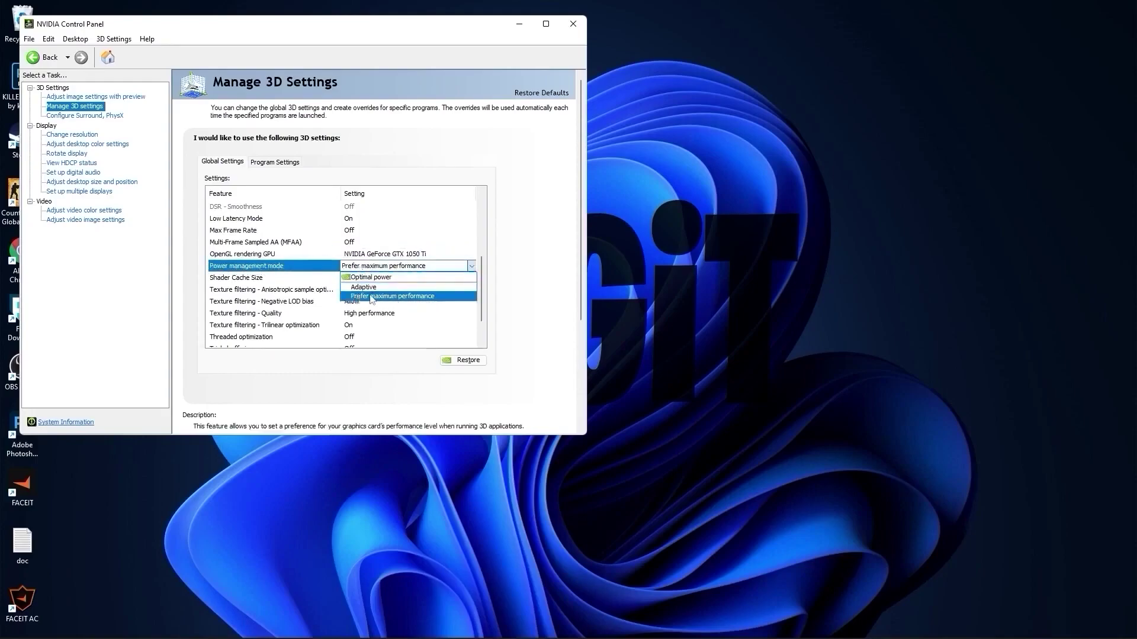
click(373, 296)
scroll(248, 284, down, 1)
click(222, 281)
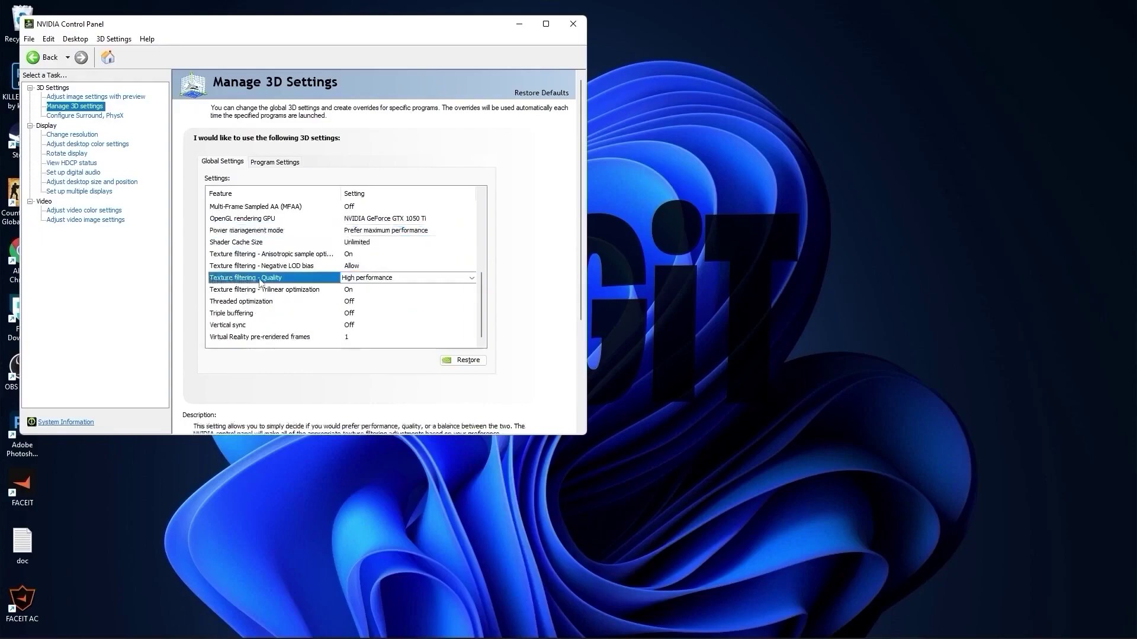
click(360, 279)
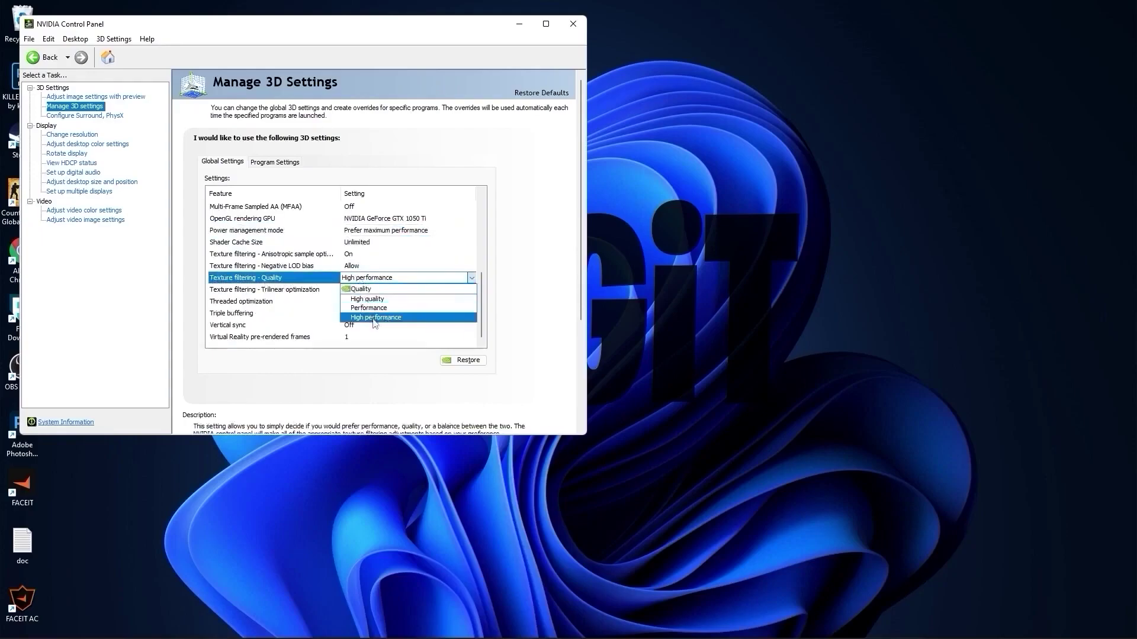
click(345, 286)
Step: Turn threaded optimization and vertical sync Off
click(271, 302)
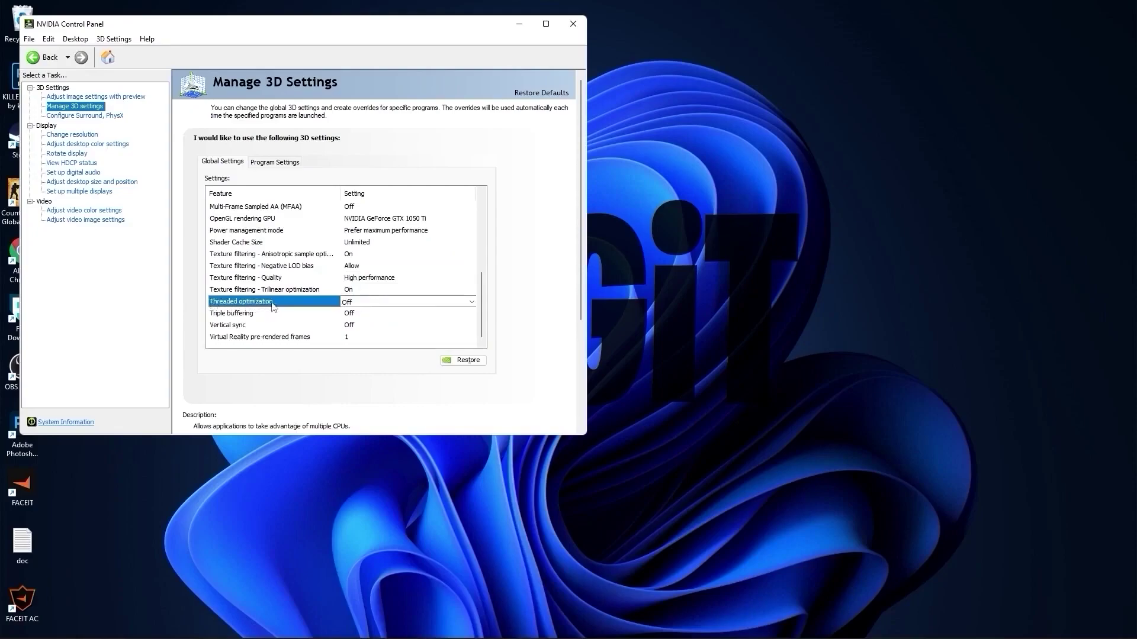
click(352, 303)
click(353, 324)
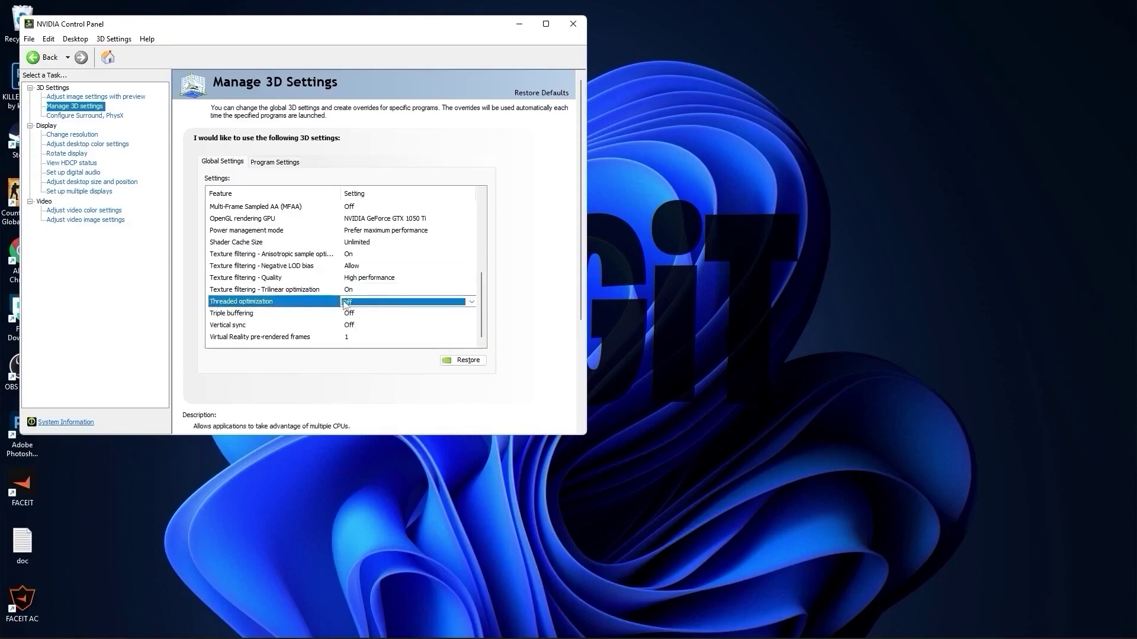
click(230, 327)
click(349, 327)
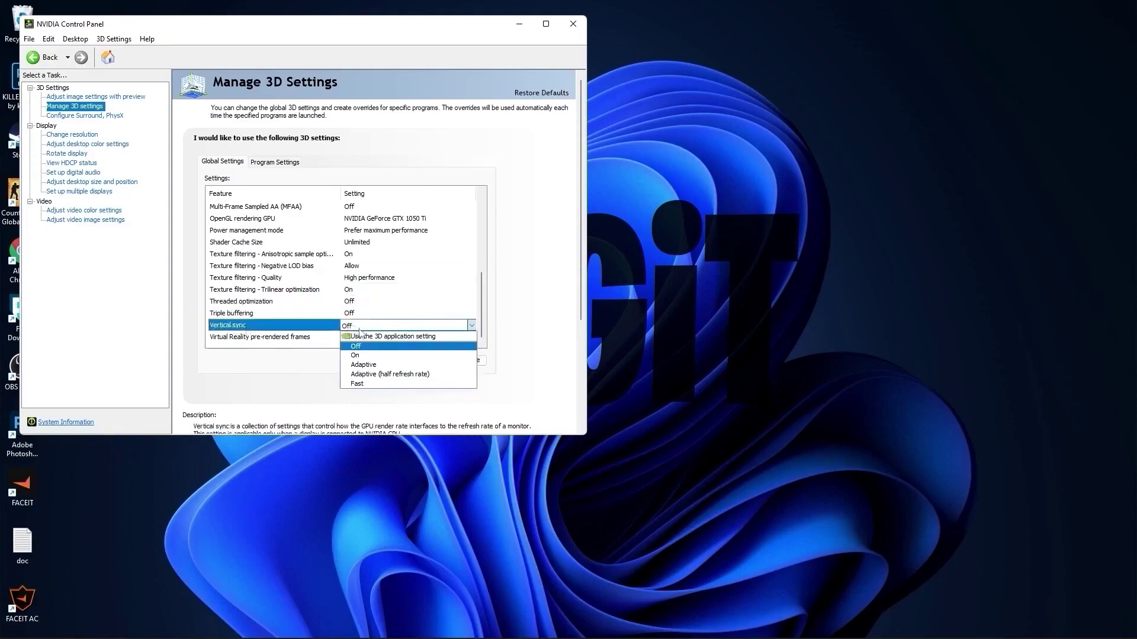
click(362, 348)
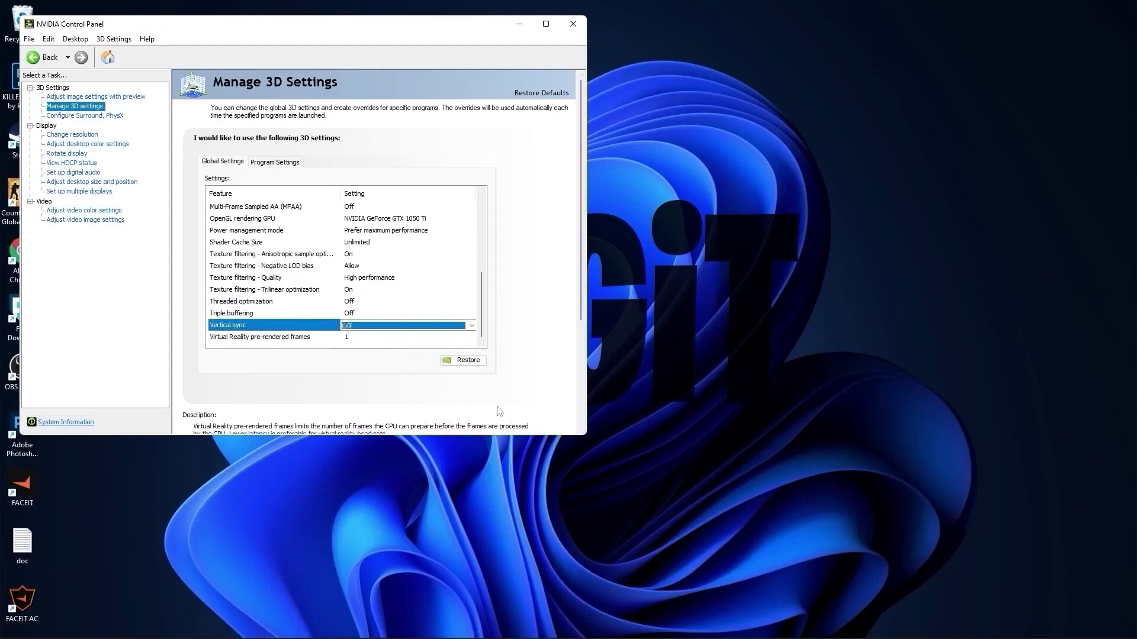
Step: Set the display to the PC 1920 × 1080 resolution at 75Hz and keep the change
click(76, 135)
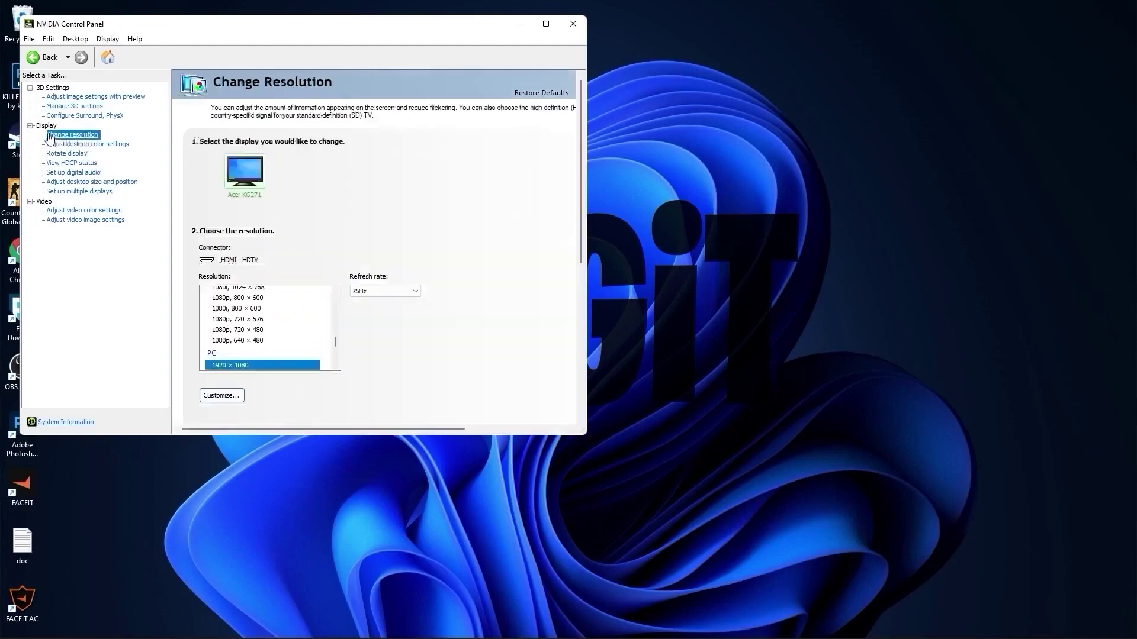
scroll(269, 326, up, 5)
click(277, 316)
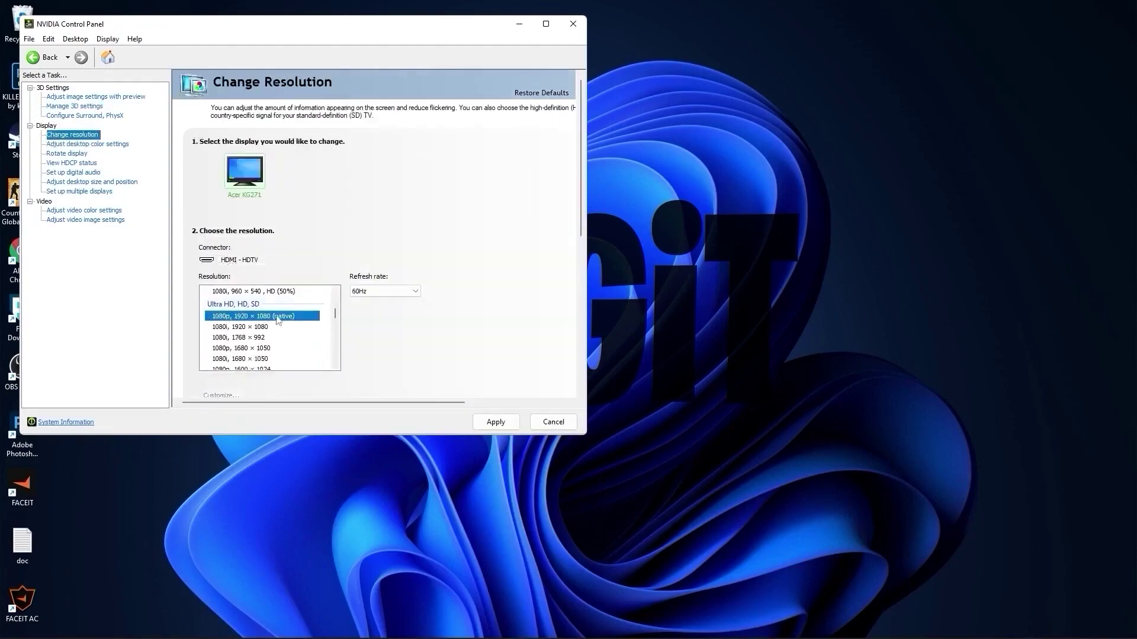
click(364, 292)
click(364, 300)
scroll(280, 335, down, 5)
scroll(280, 335, down, 3)
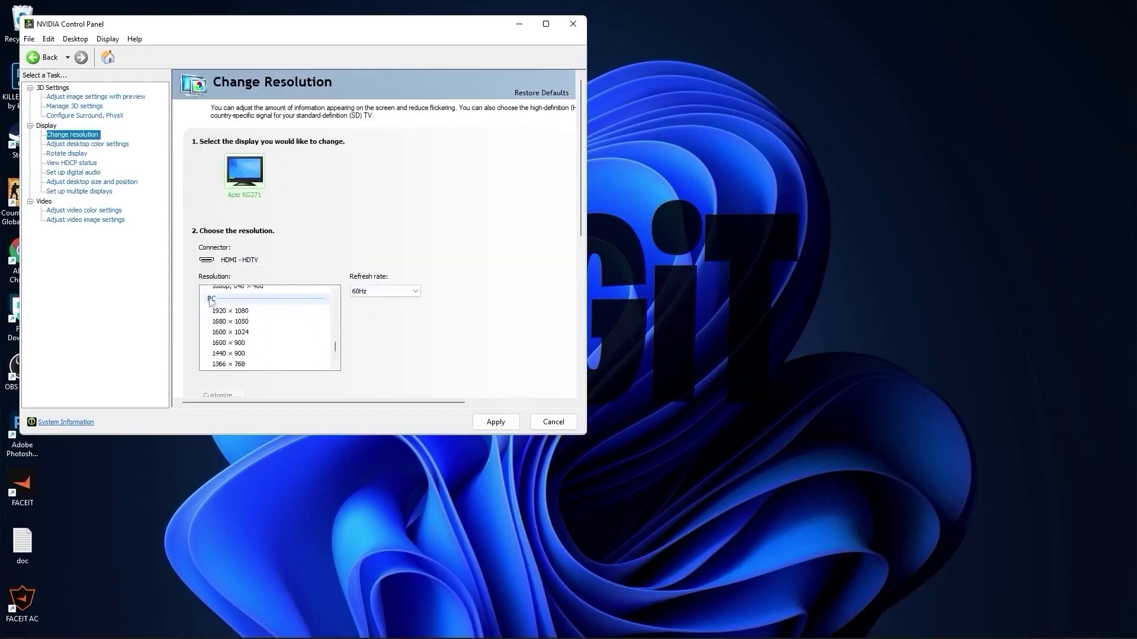
click(243, 312)
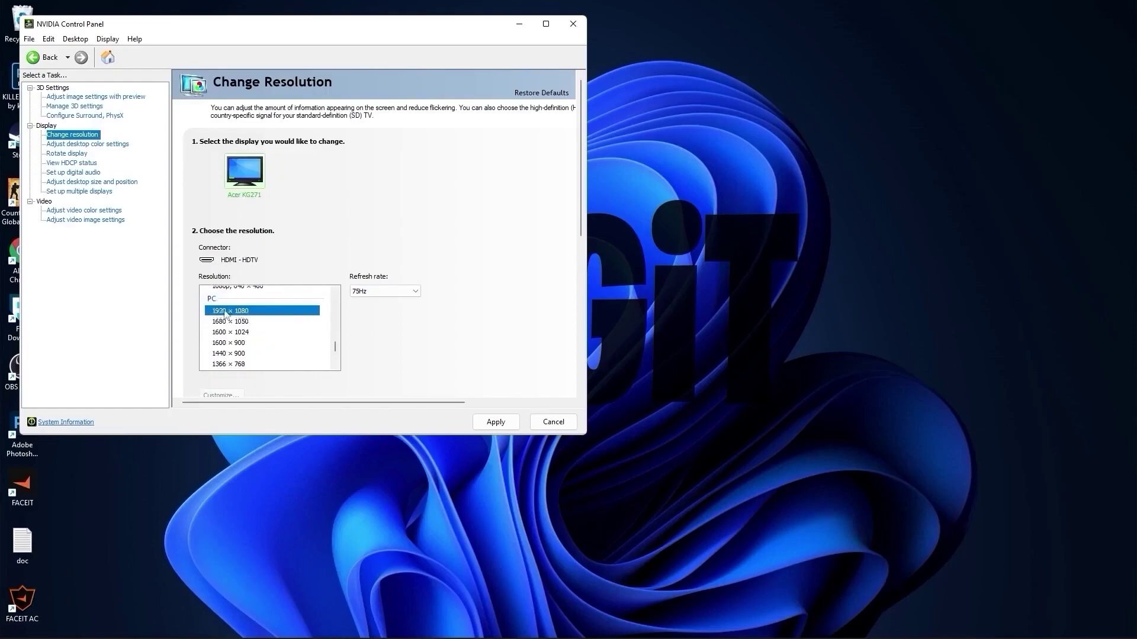
click(364, 292)
click(370, 300)
click(496, 422)
click(343, 255)
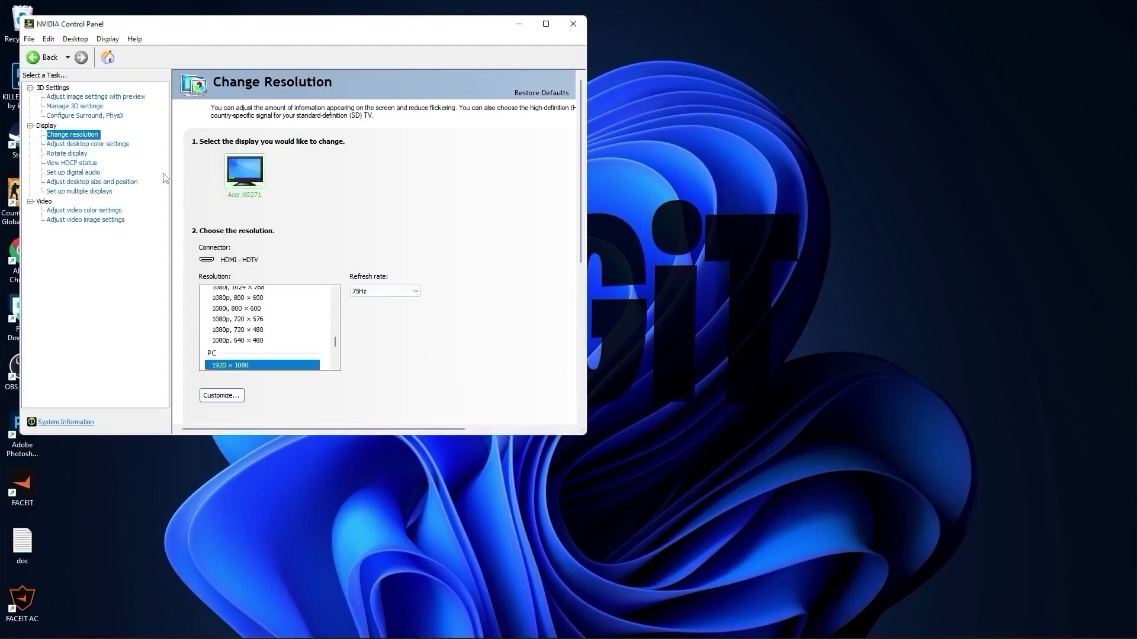
Step: Lower Digital vibrance slightly to 70% and apply the desktop colour settings
click(93, 146)
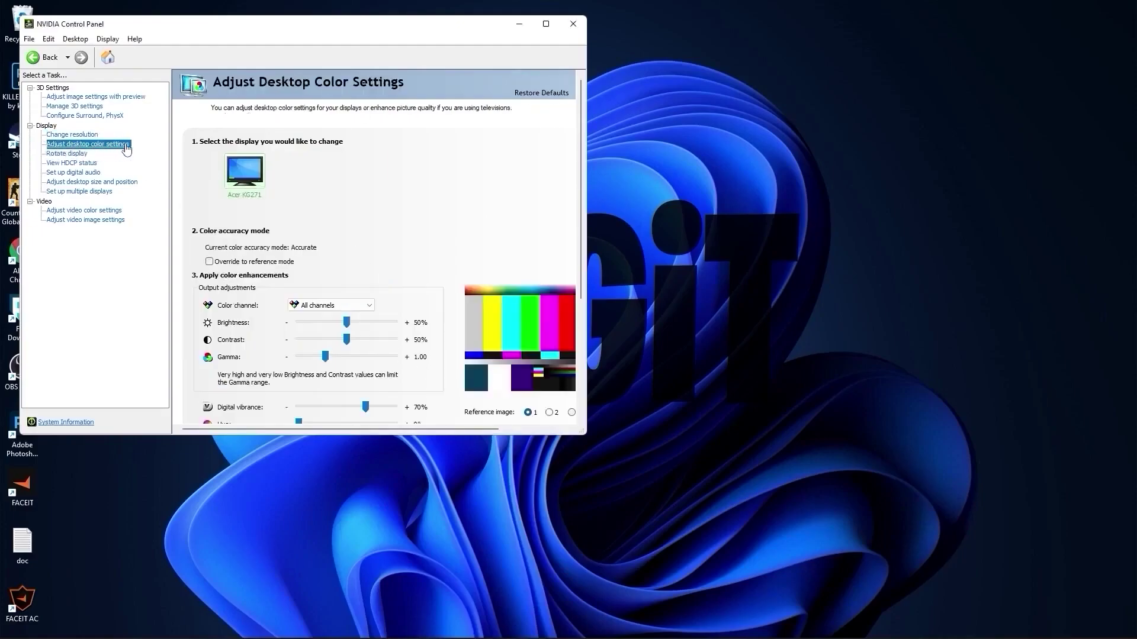
scroll(201, 361, down, 3)
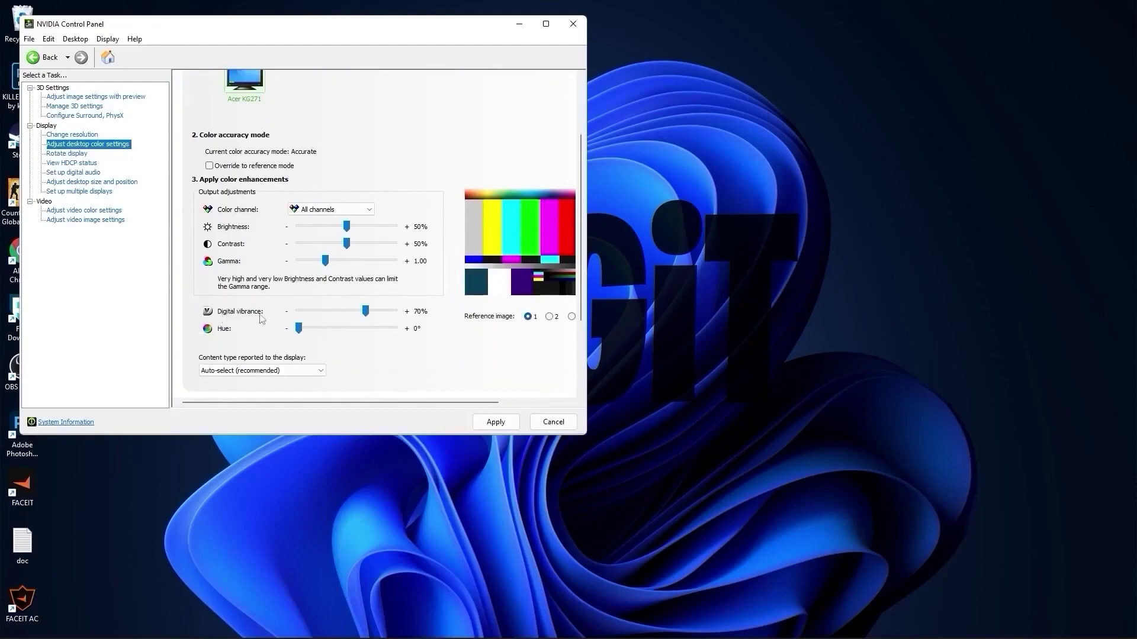
drag(371, 314, 370, 316)
click(490, 423)
Step: Close NVIDIA Control Panel and open the power plan settings by searching 'choose'
click(571, 29)
click(472, 624)
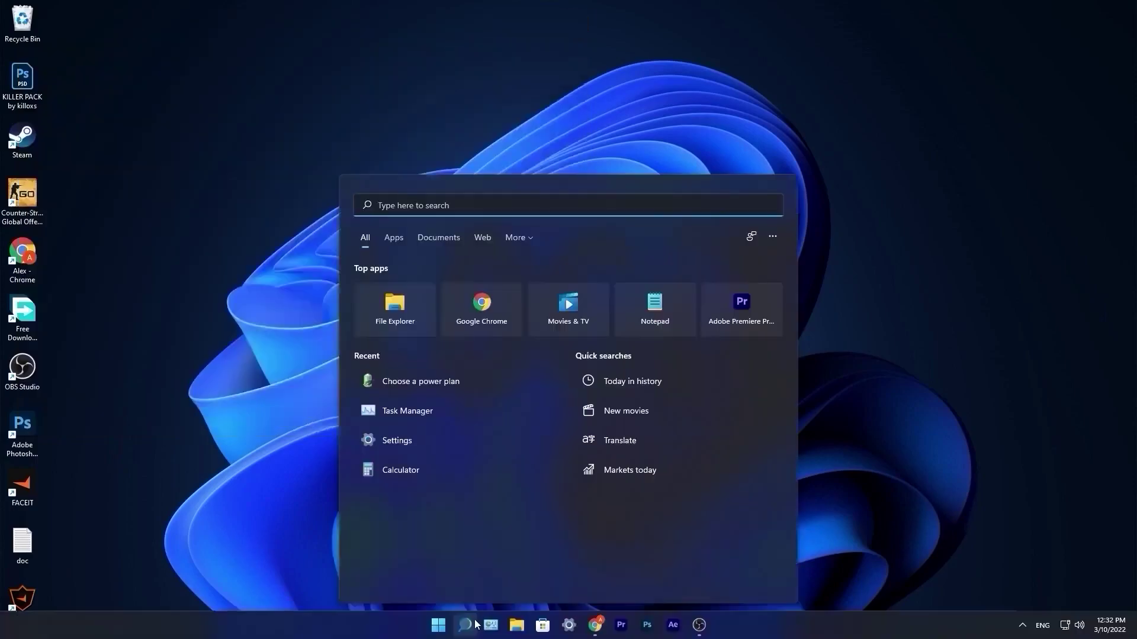
text(choose)
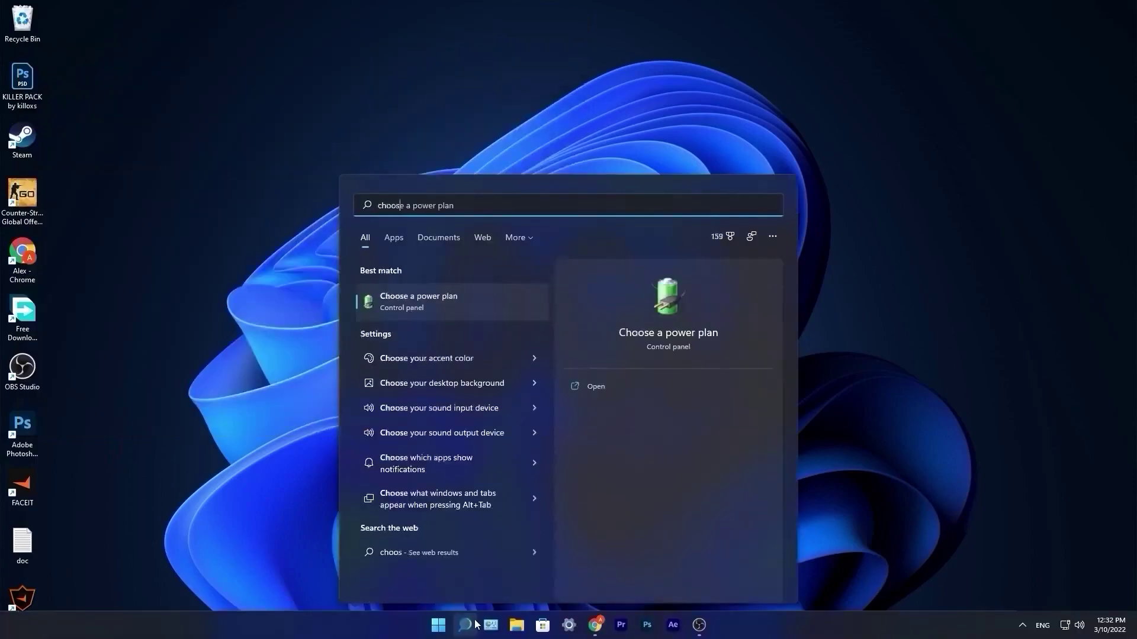
click(429, 301)
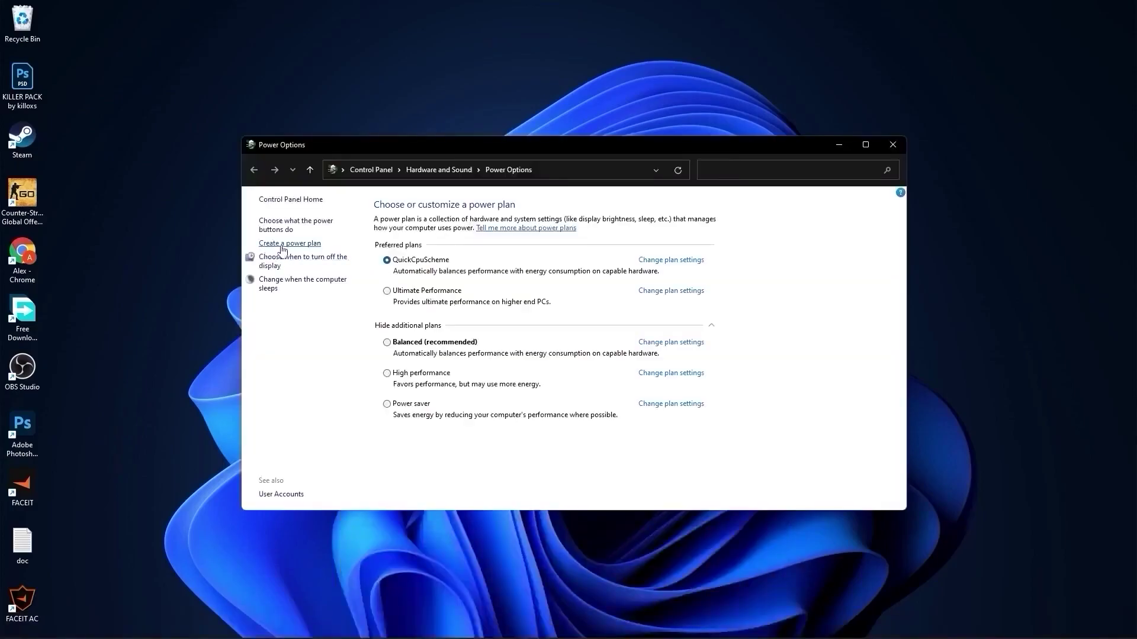
Step: Create a new High performance-based power plan named LOGiT
click(290, 249)
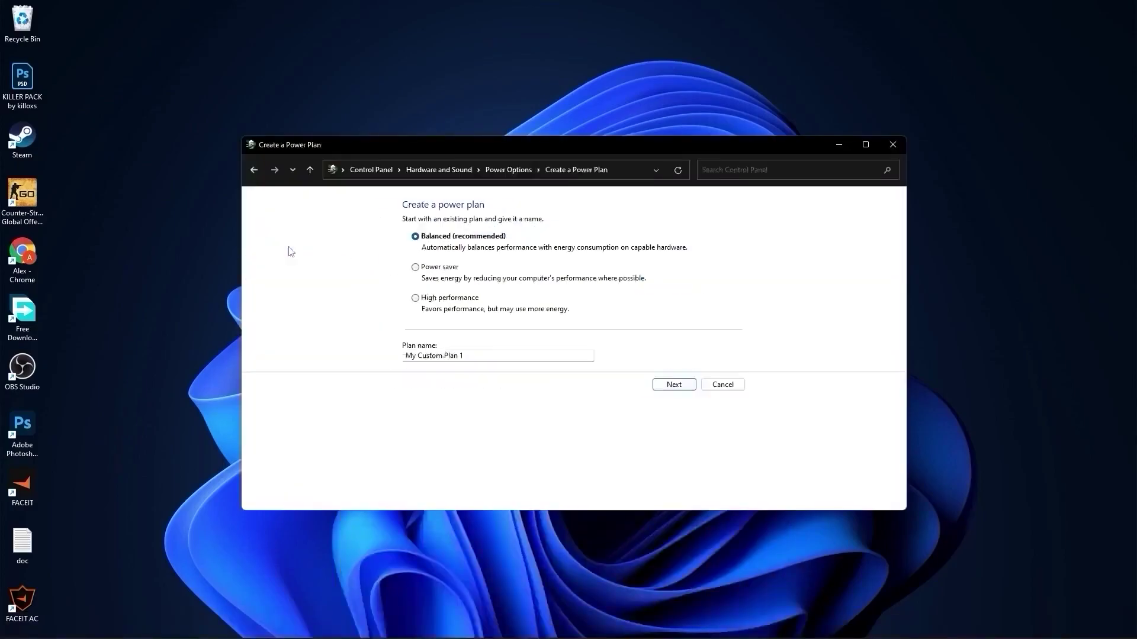
click(416, 299)
key(Tab)
text(LOGiT)
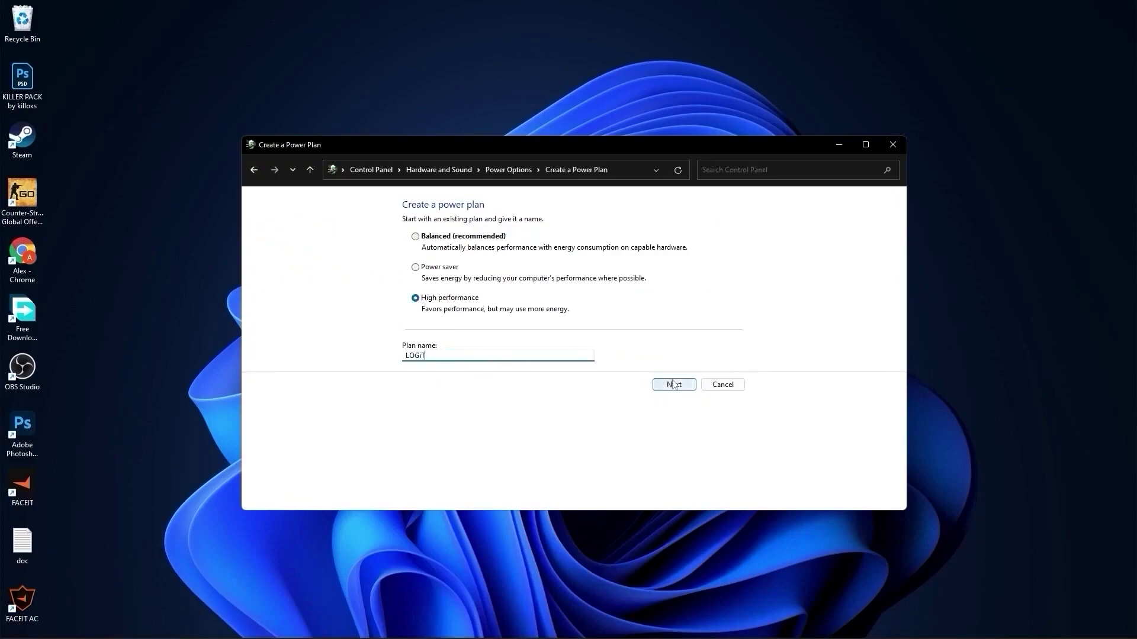
click(672, 385)
click(673, 309)
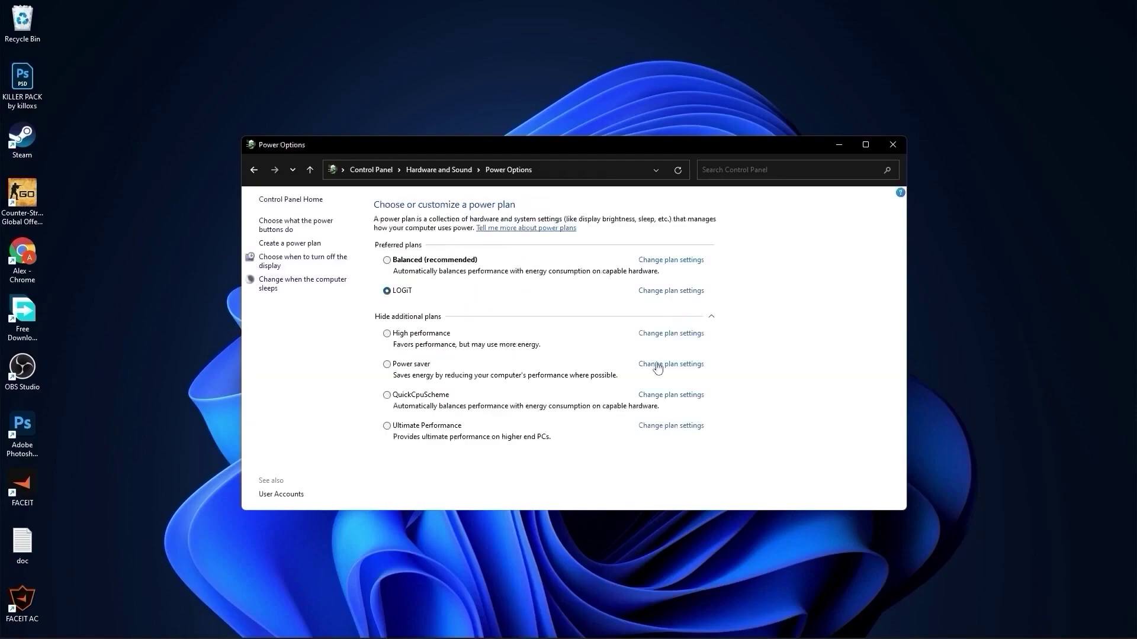
click(408, 316)
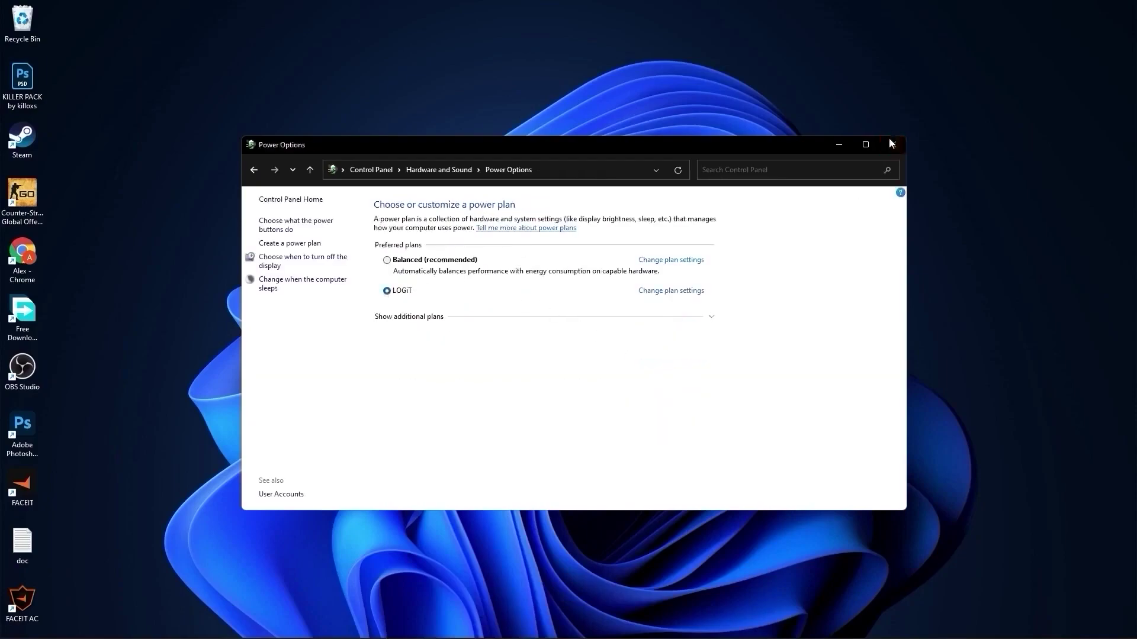
Step: Close Power Options and download the 64-bit Quick CPU from its page in Chrome
click(893, 145)
click(597, 624)
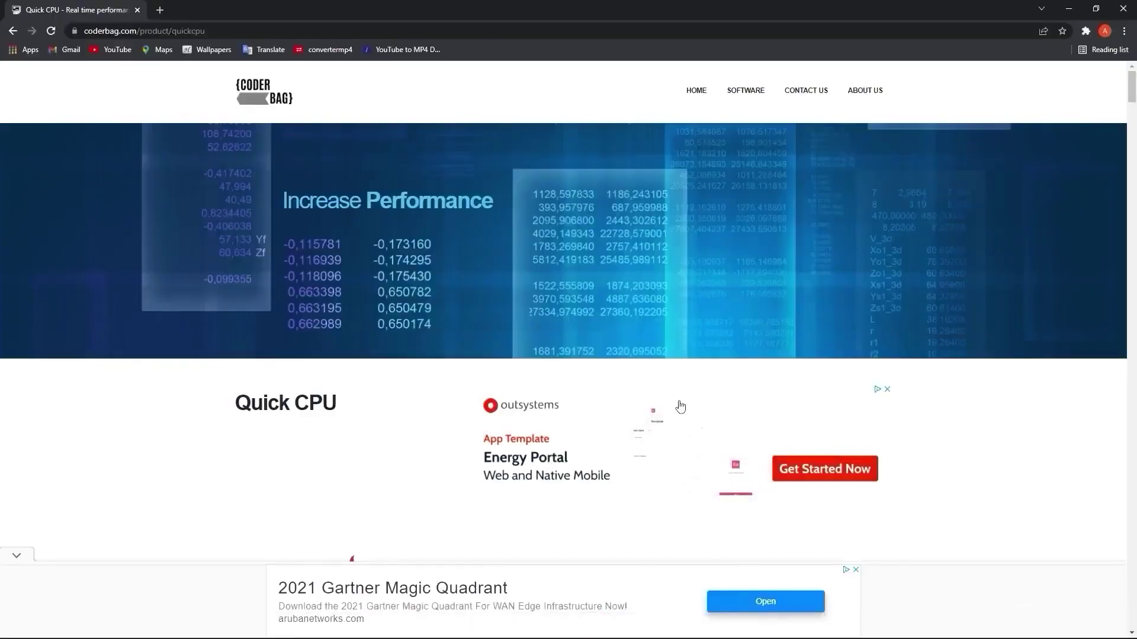
scroll(705, 395, down, 20)
scroll(701, 391, down, 15)
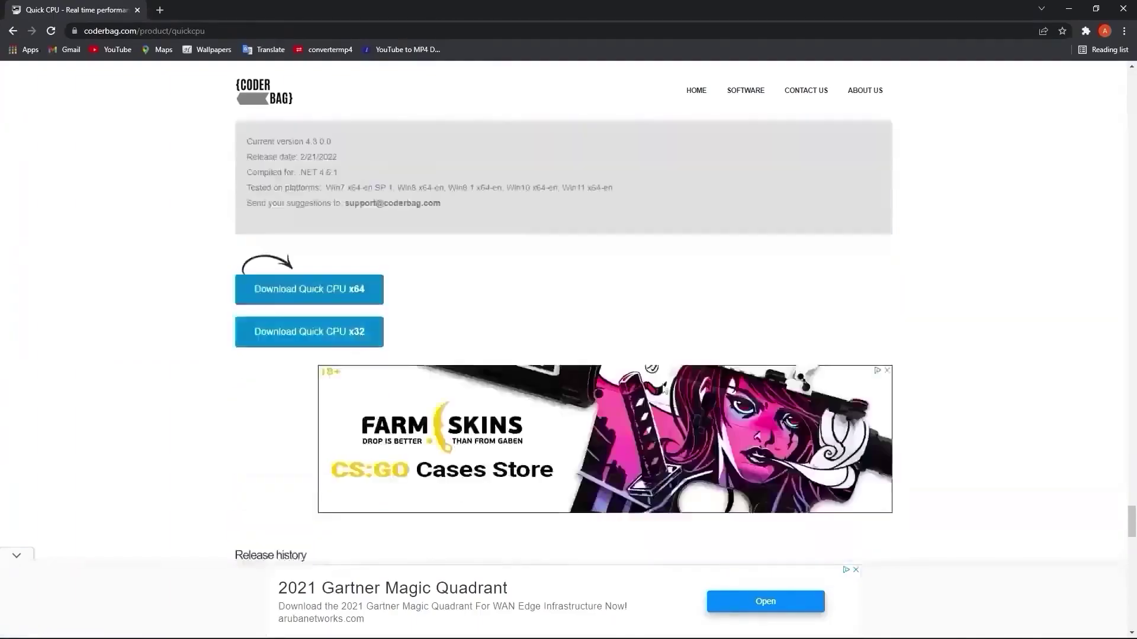
click(309, 289)
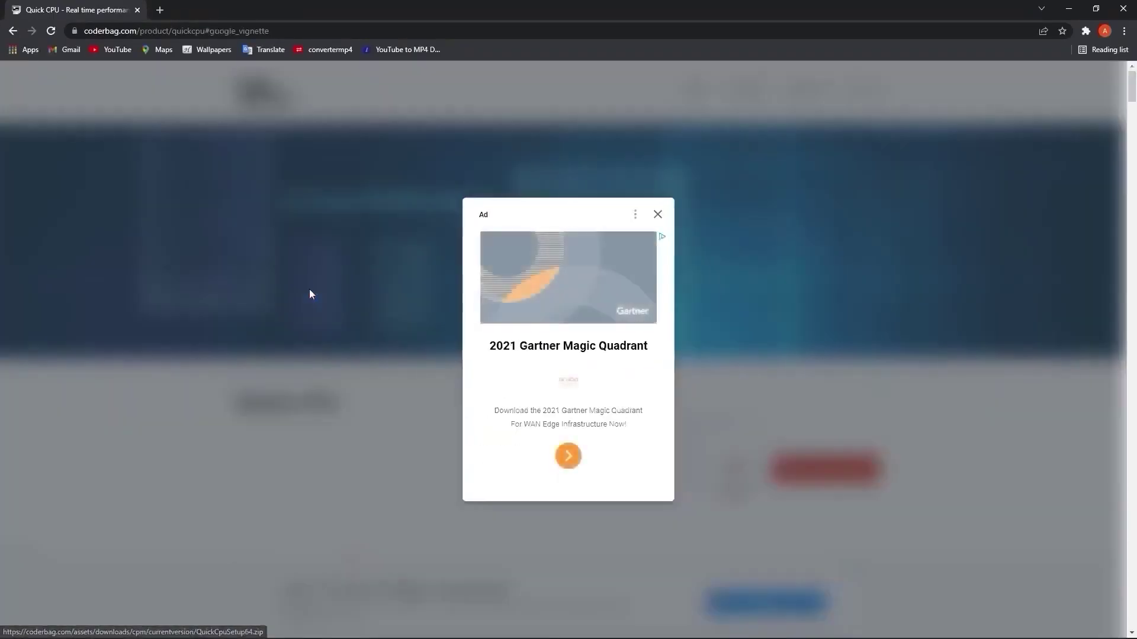
click(659, 214)
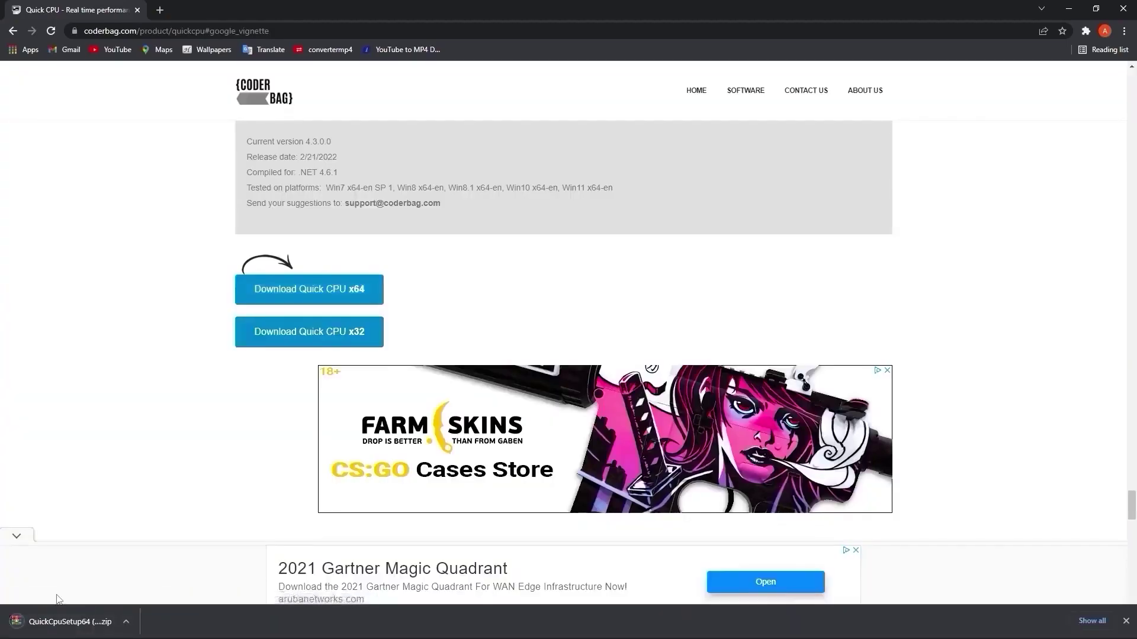
Step: Open the downloaded zip, dismiss the WinRAR trial notice, and run QuickCpuSetup64
click(127, 622)
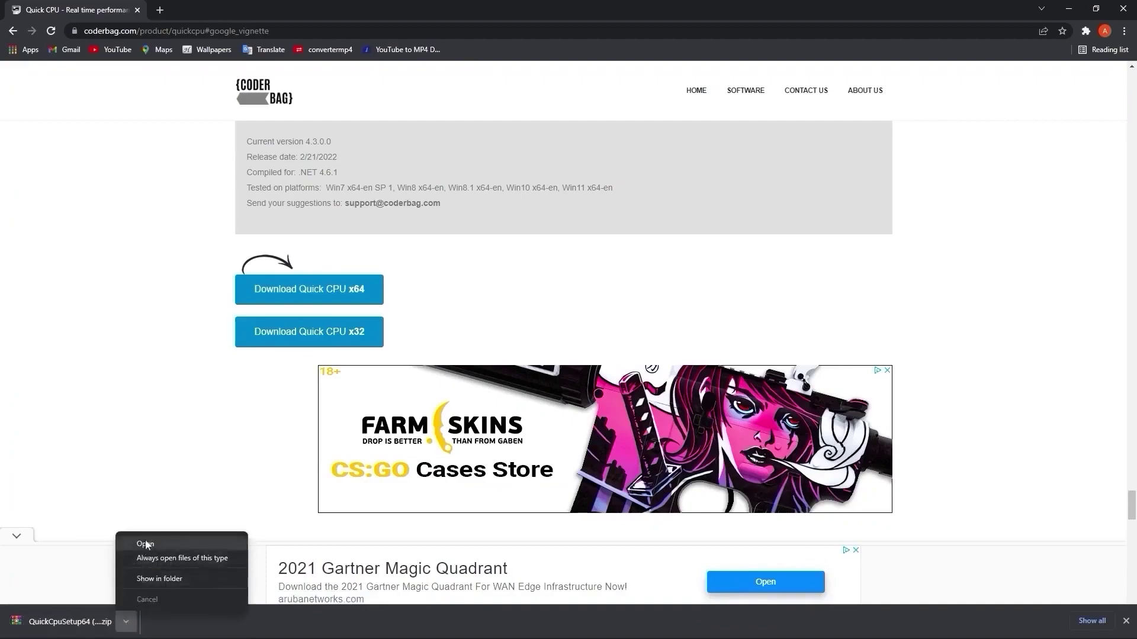
click(146, 544)
click(1068, 10)
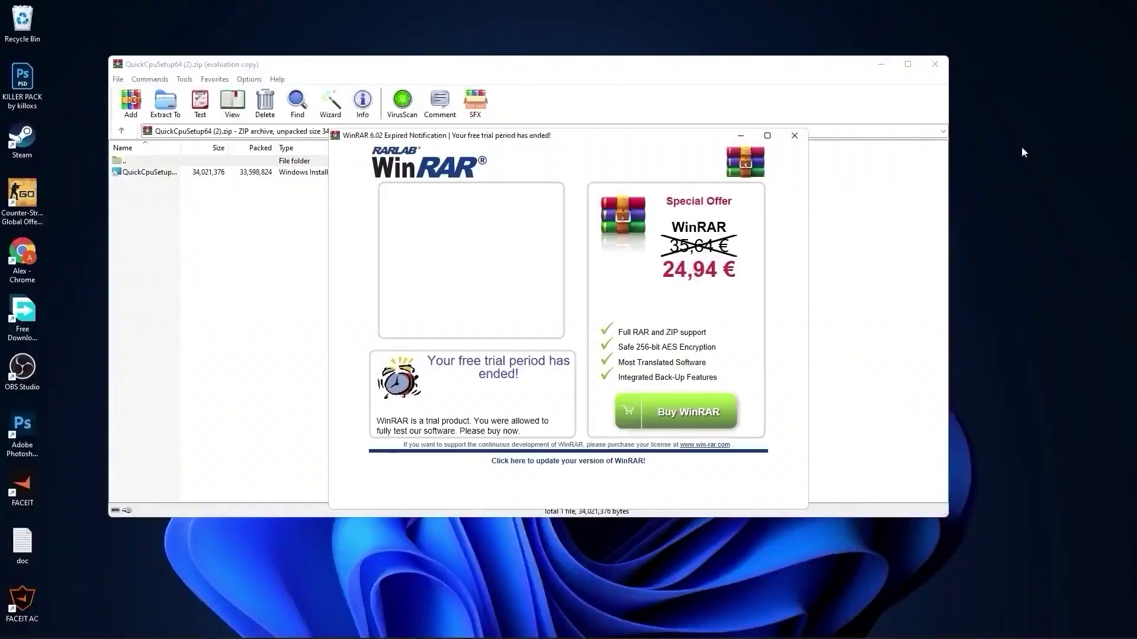
click(795, 136)
click(137, 173)
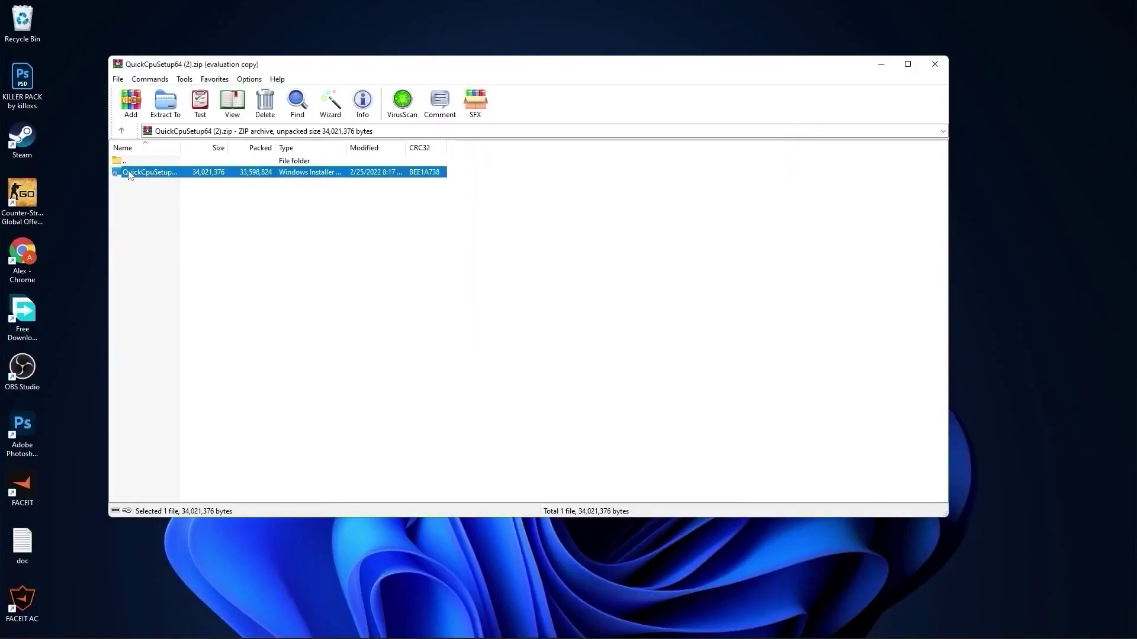
double_click(138, 173)
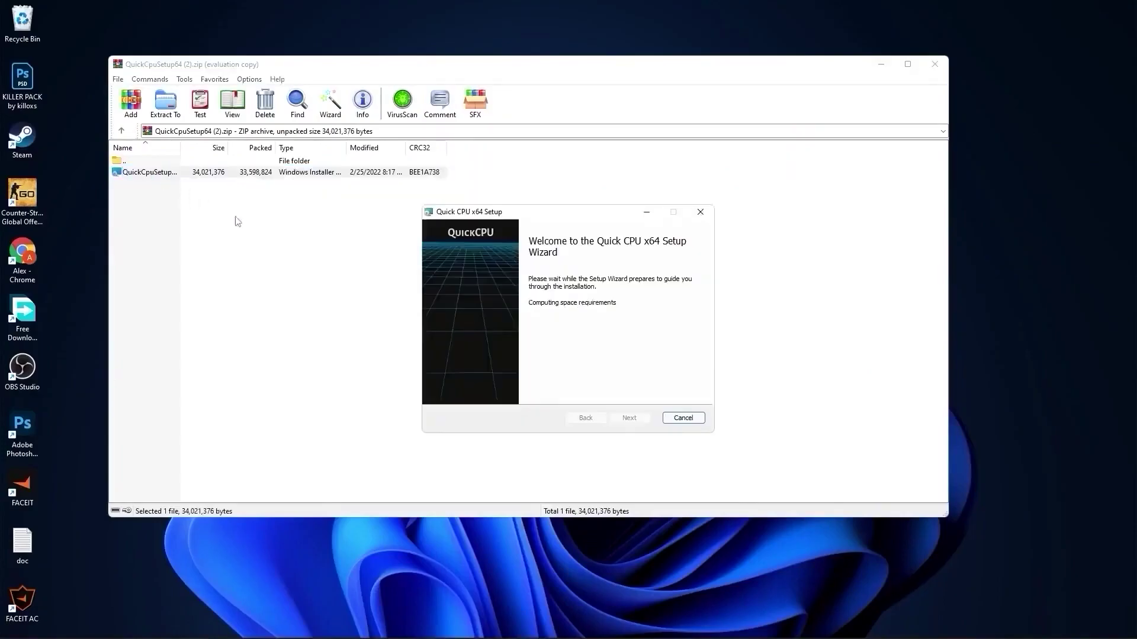
Step: Accept the license, install Quick CPU to the default C:\Program Files\QuickCPU\, and launch it
click(936, 66)
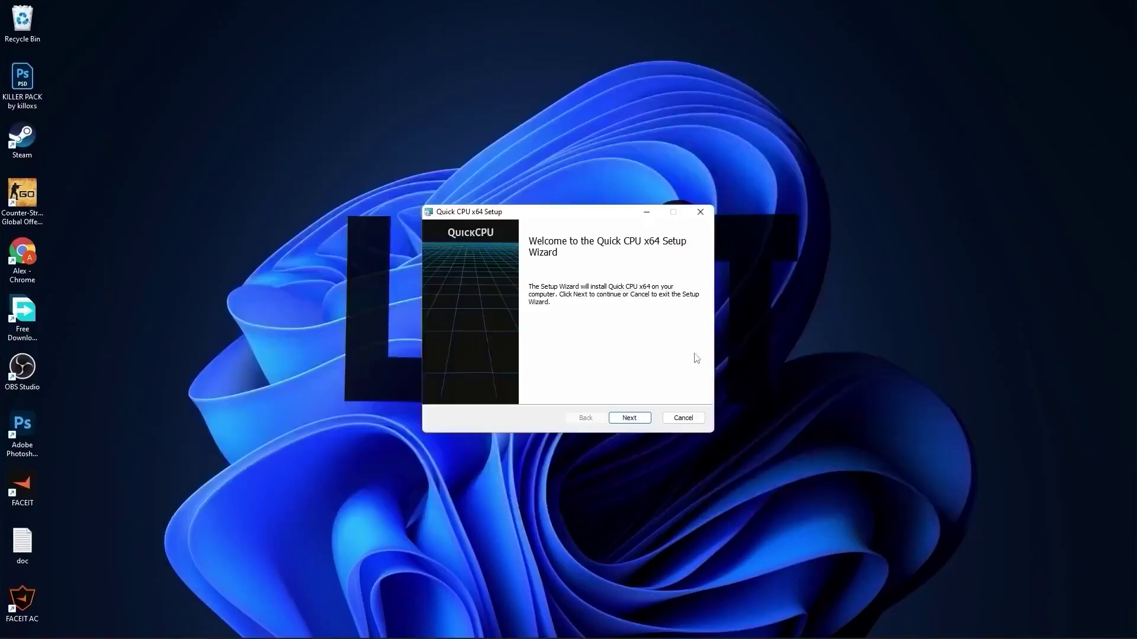
click(629, 418)
click(442, 391)
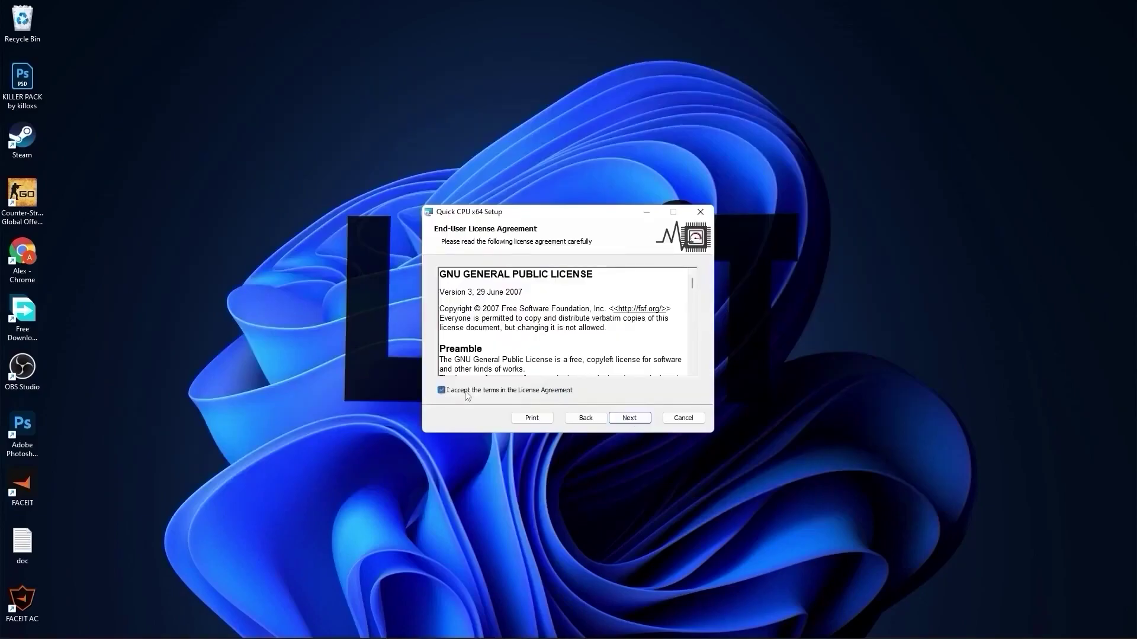
click(630, 419)
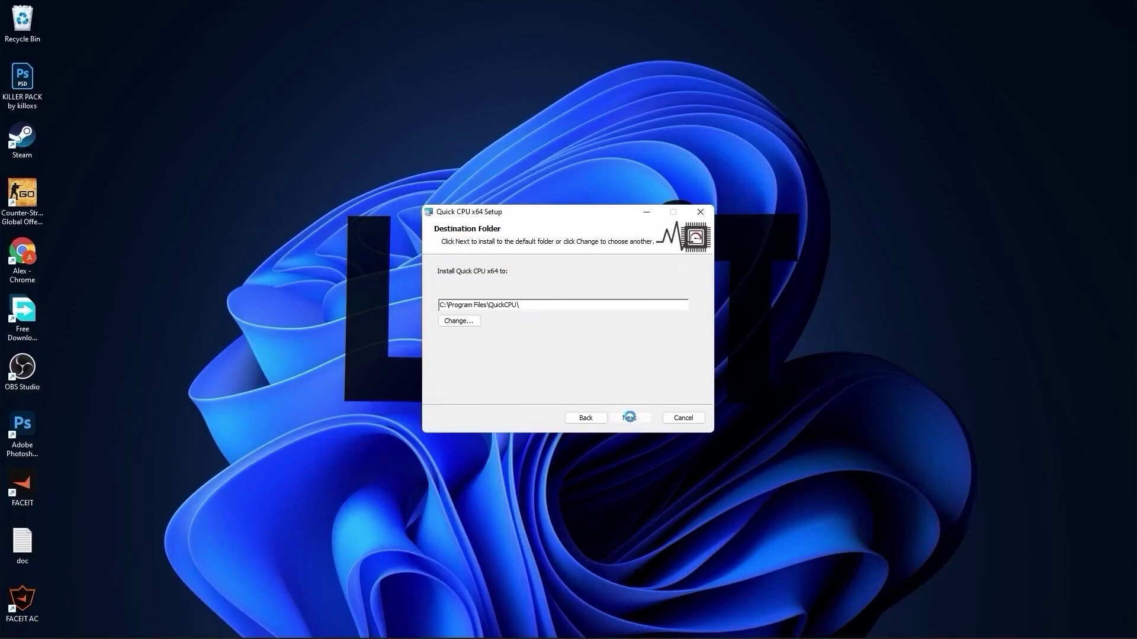
click(630, 418)
click(622, 419)
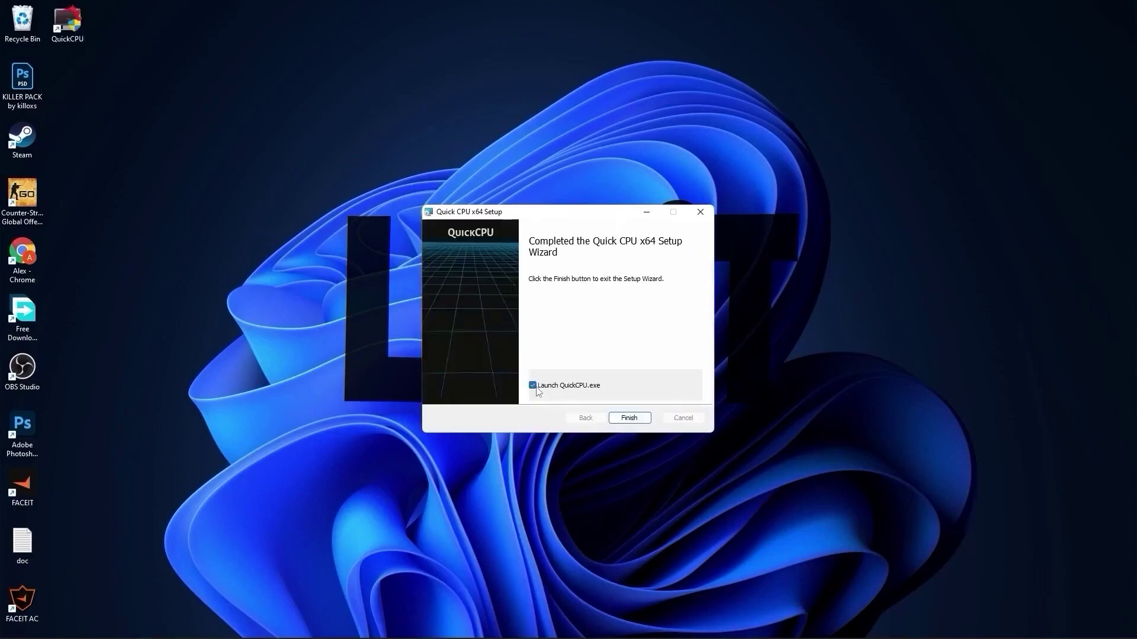
click(630, 418)
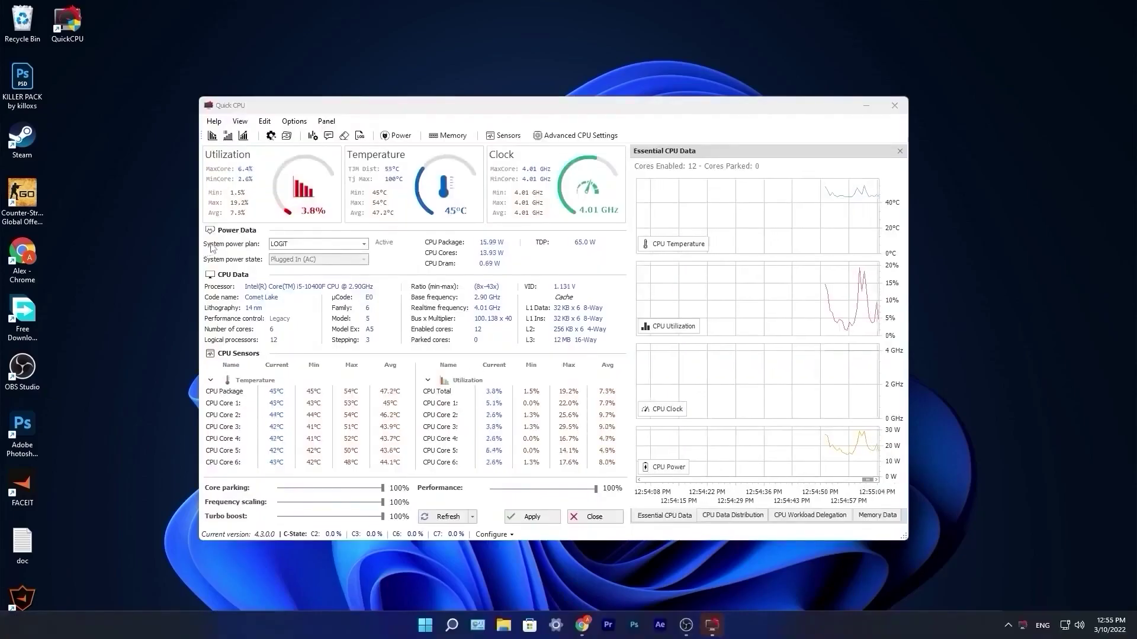
Step: Keep the LOGIT power plan, bring frequency scaling to 100%, and apply the CPU settings
click(284, 245)
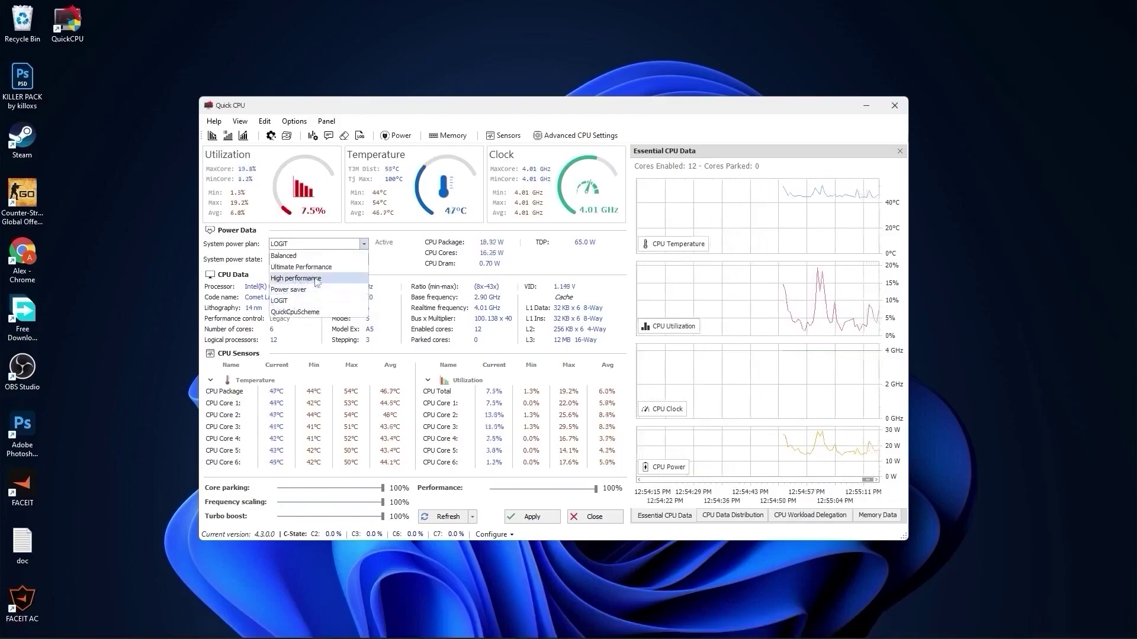
click(281, 300)
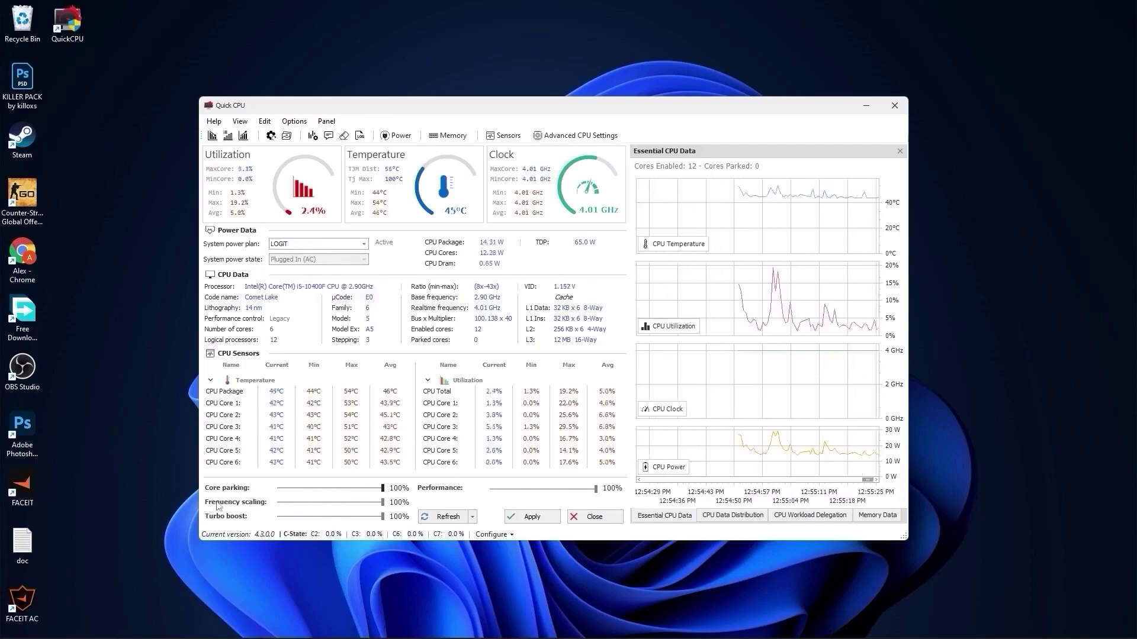
mouse_move(380, 505)
mouse_down()
mouse_move(365, 505)
mouse_move(395, 507)
mouse_up()
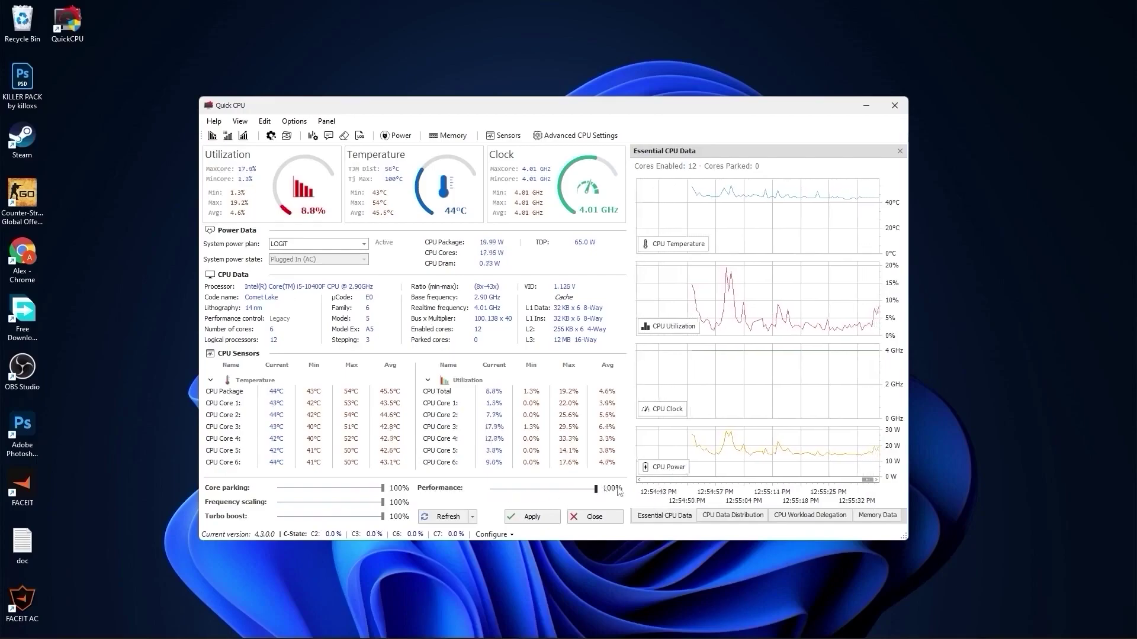
click(533, 519)
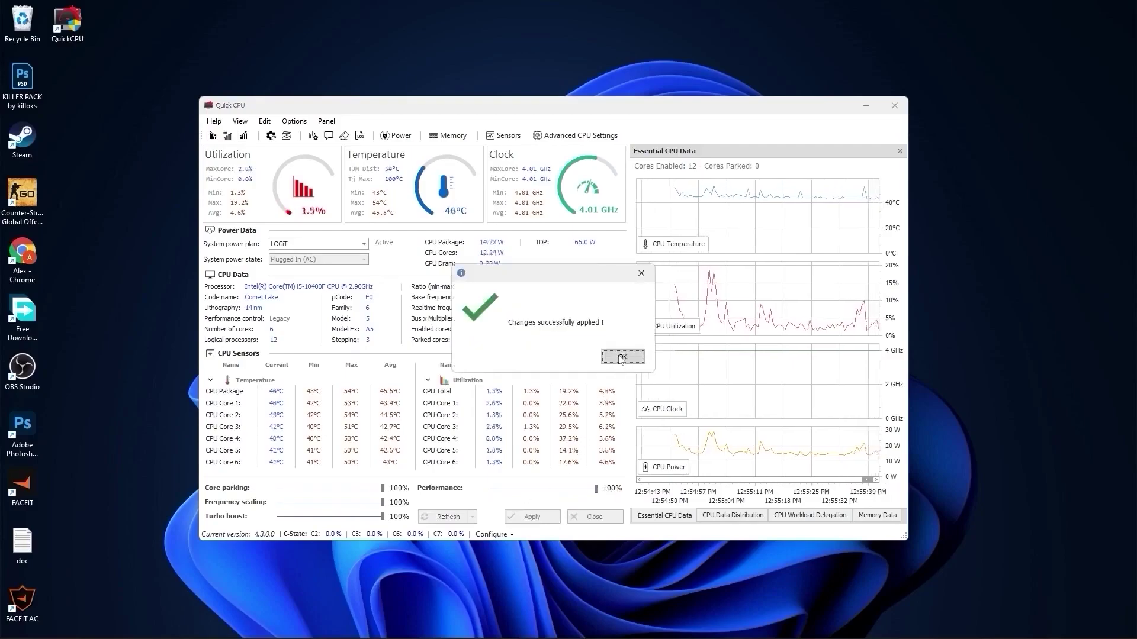
click(622, 357)
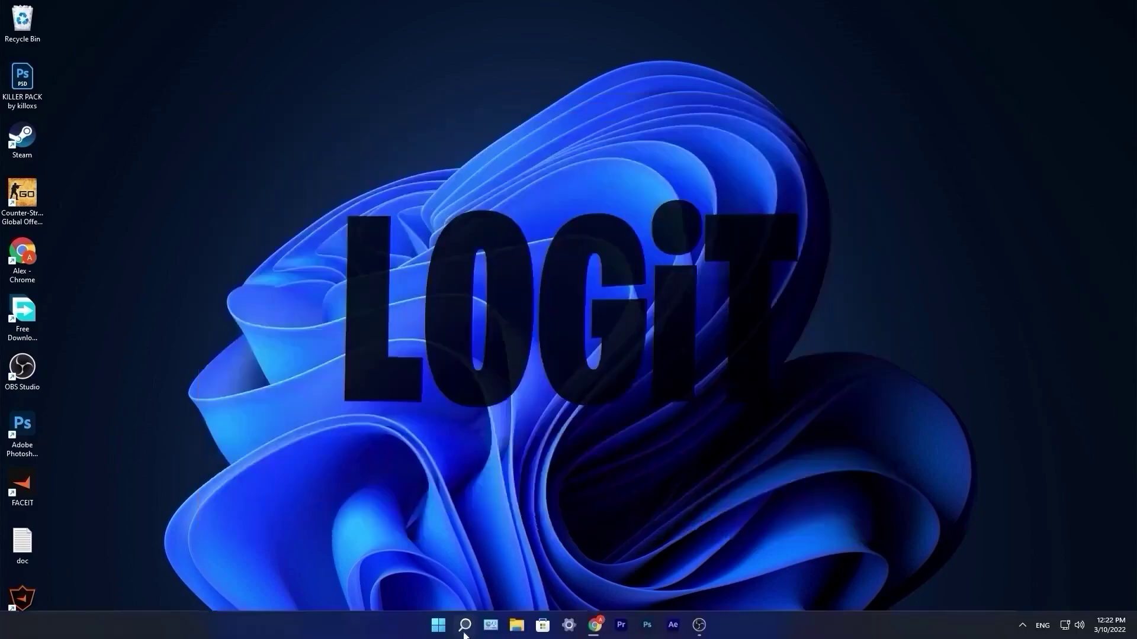
Step: Review Task Manager's startup apps sorted by status, confirming only SecurityHealthSystray stays enabled
click(464, 633)
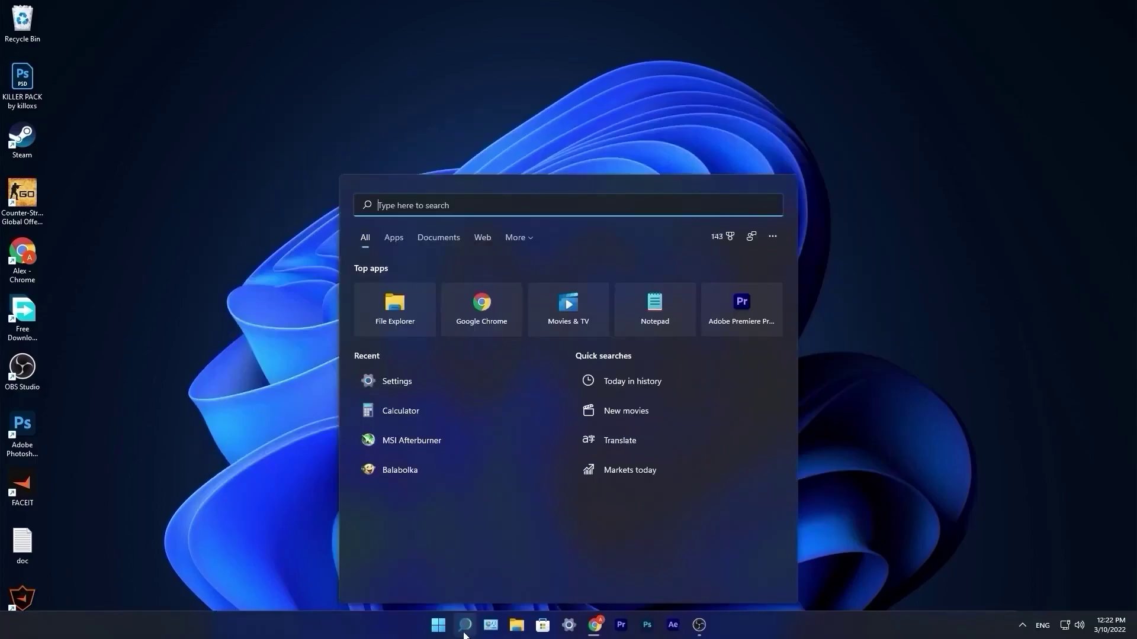
text(task)
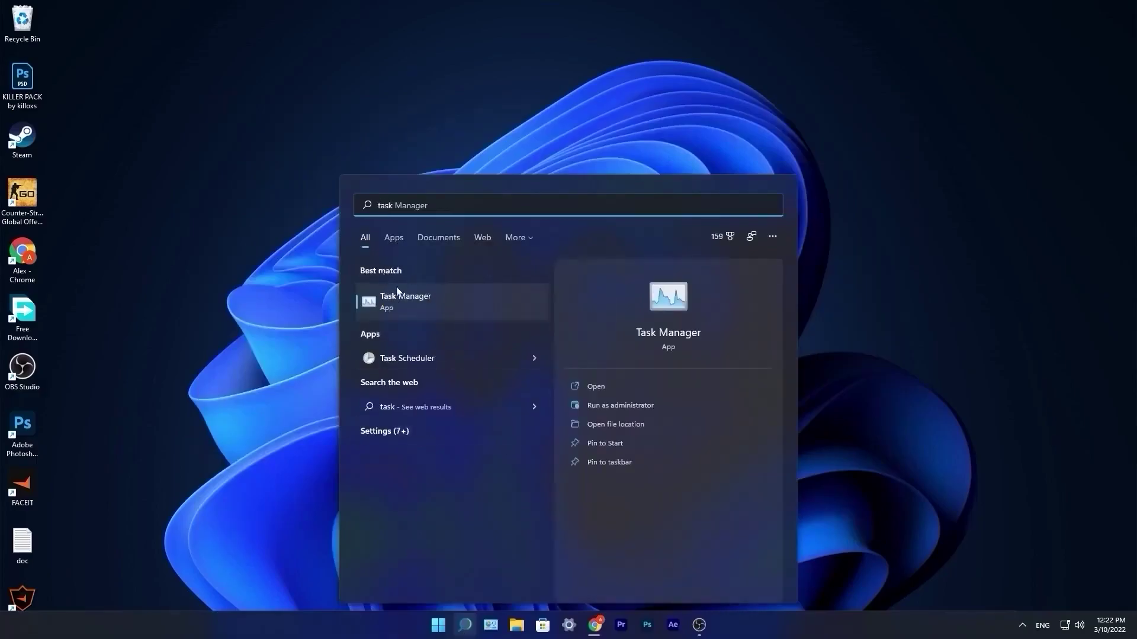
click(424, 300)
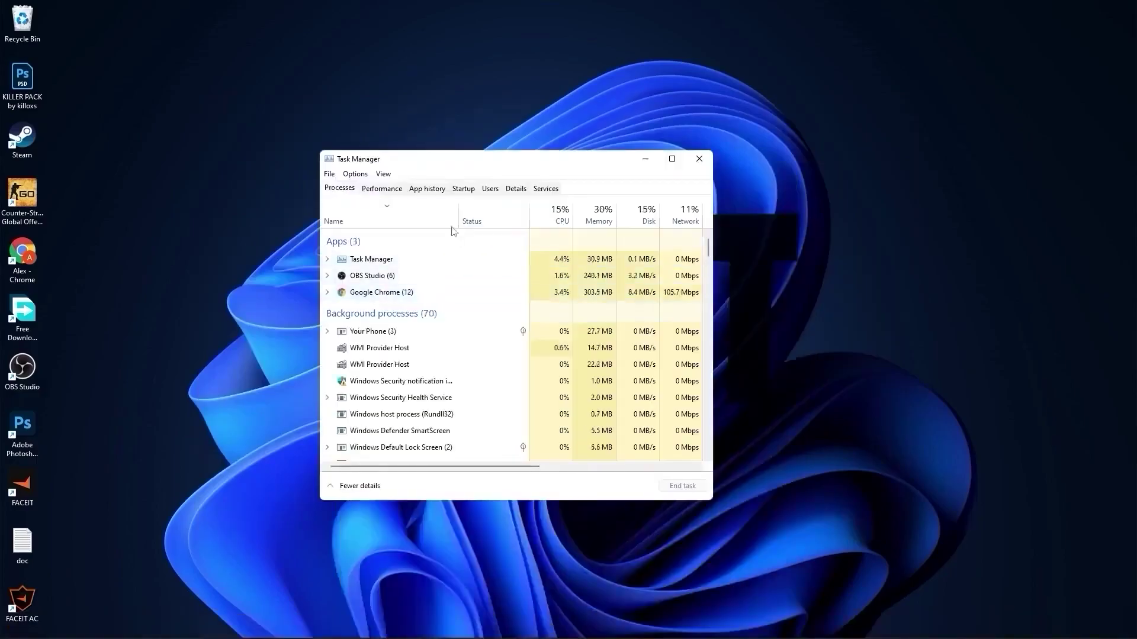
click(463, 189)
click(549, 238)
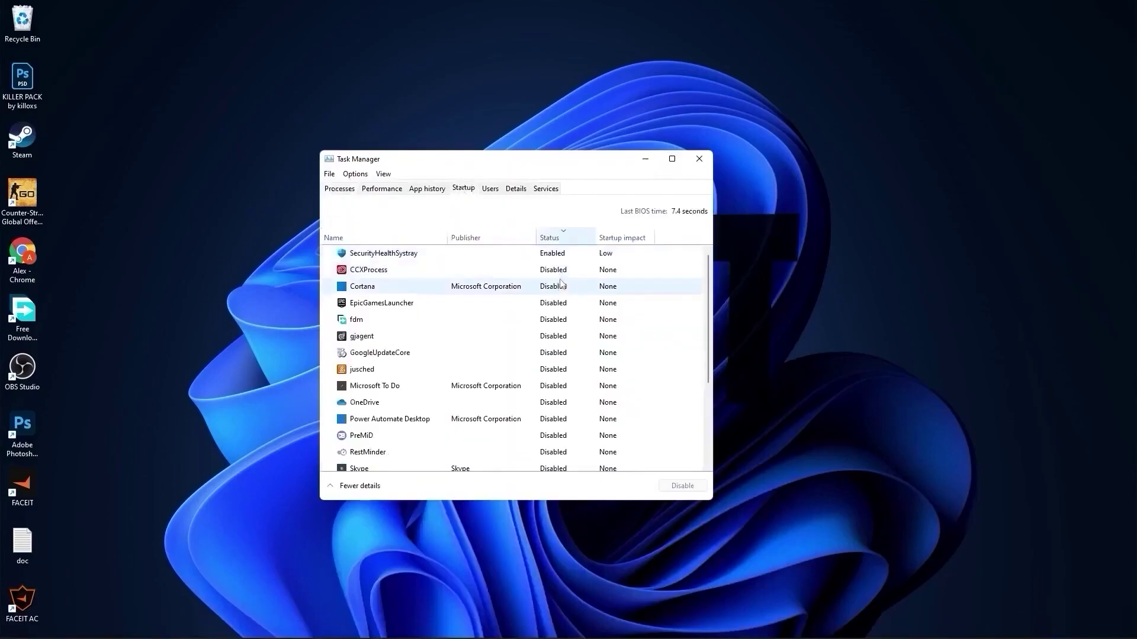
scroll(559, 365, down, 3)
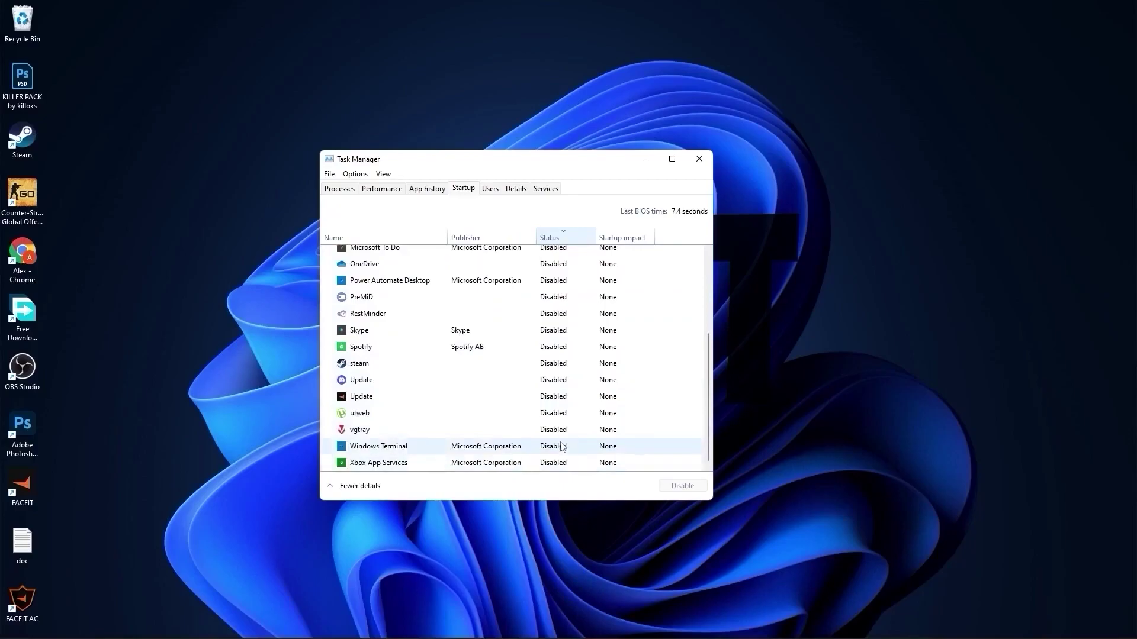
scroll(551, 391, up, 3)
click(379, 270)
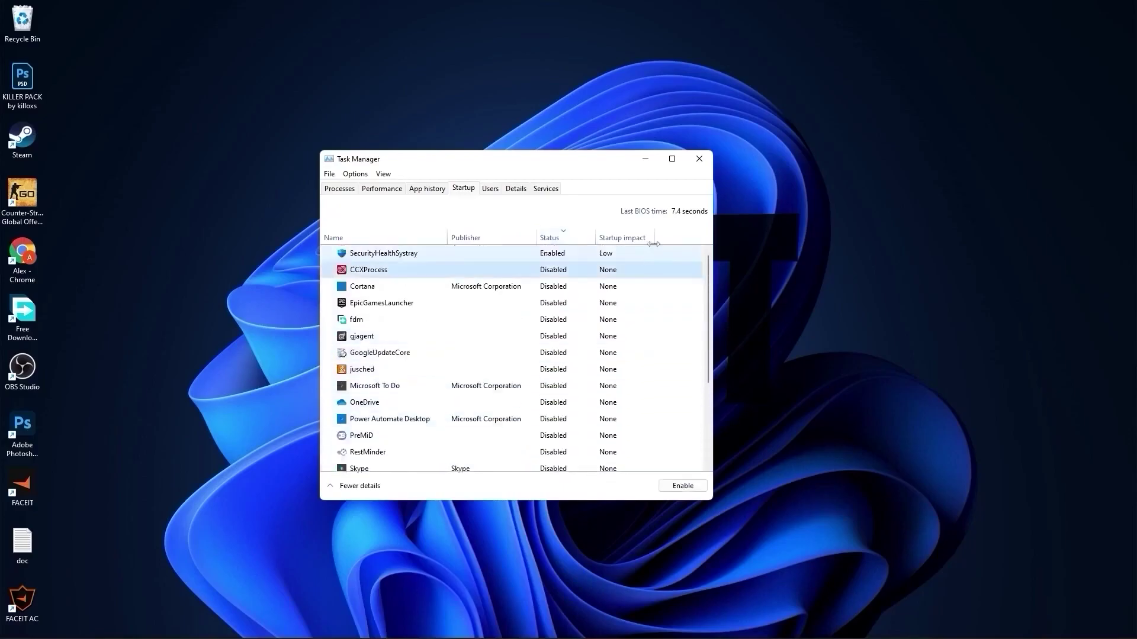
click(699, 158)
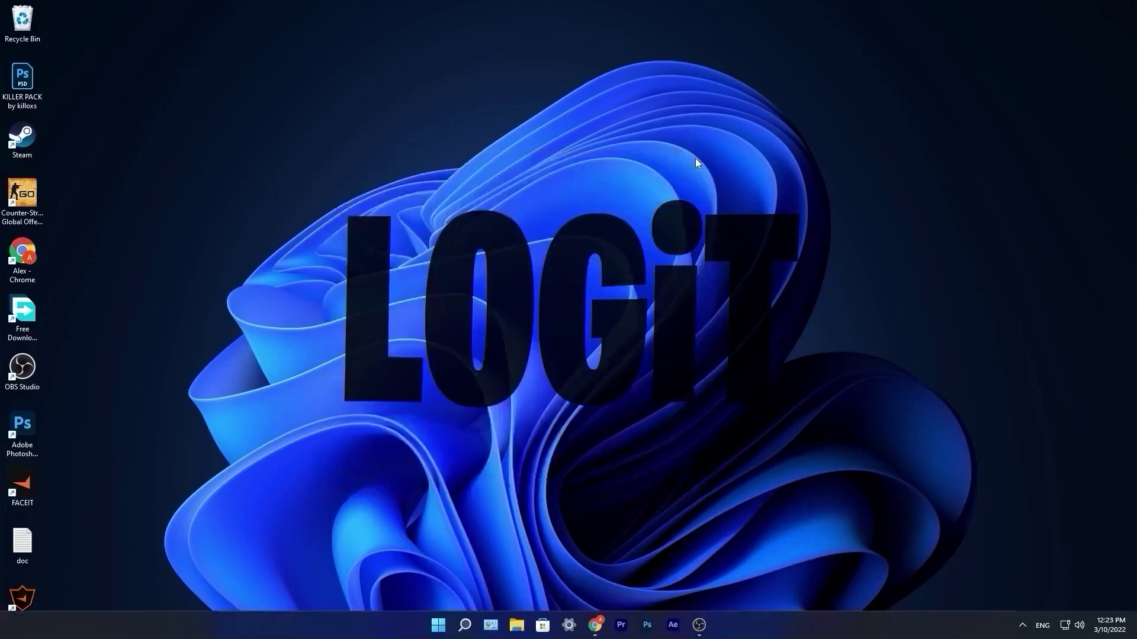
Step: Confirm Game Mode is On and Hardware-accelerated GPU scheduling is On in default graphics settings
click(438, 627)
click(705, 284)
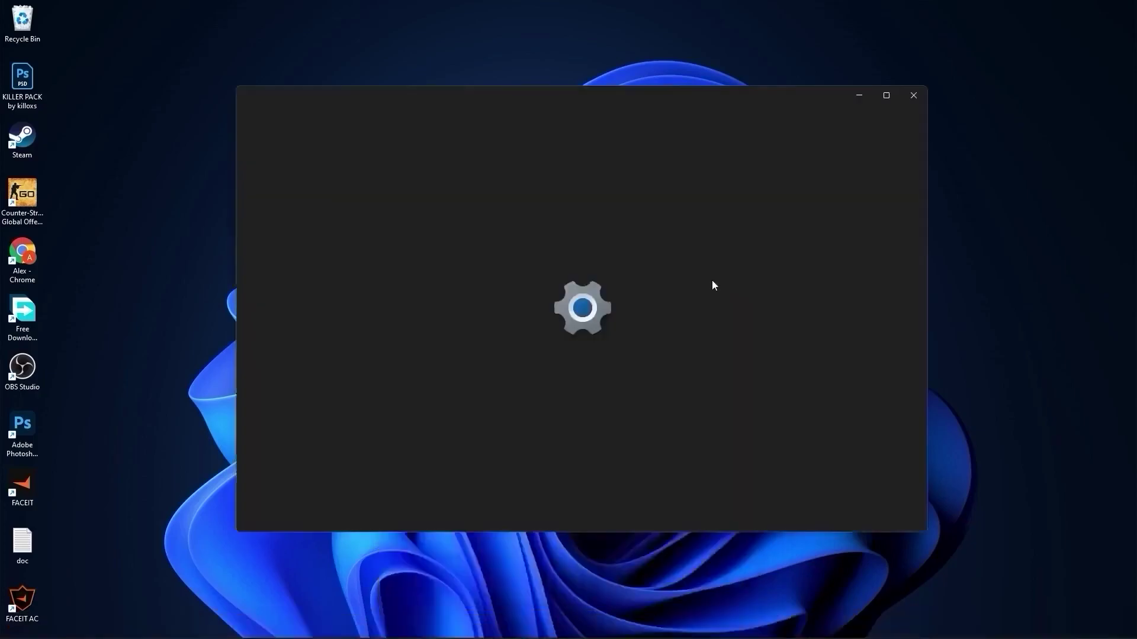
click(298, 380)
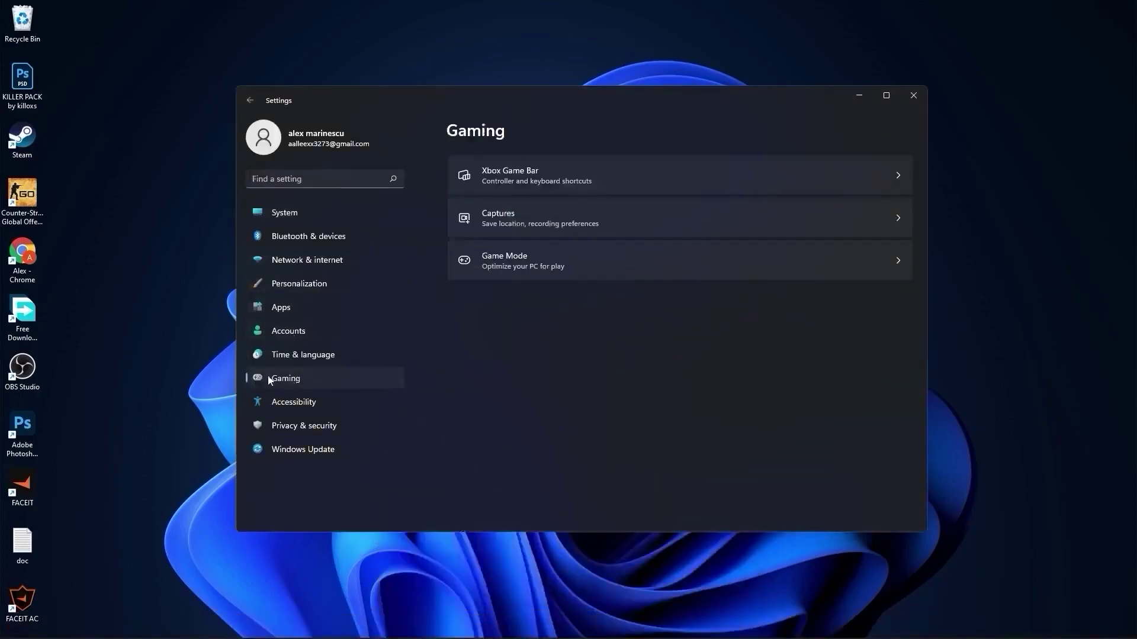
click(513, 261)
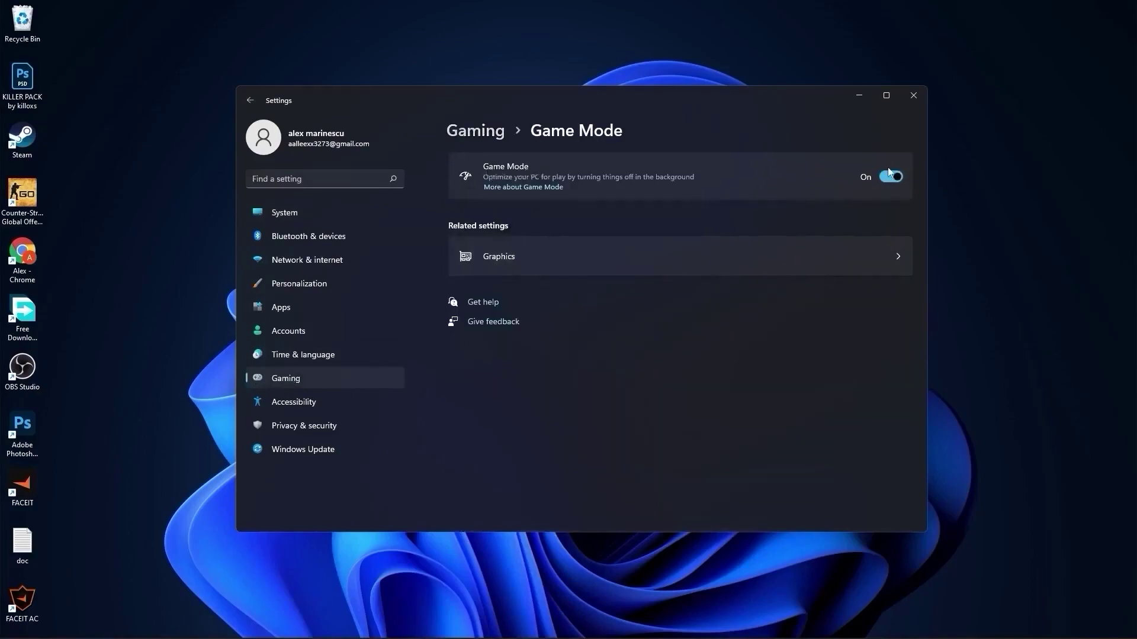
click(507, 259)
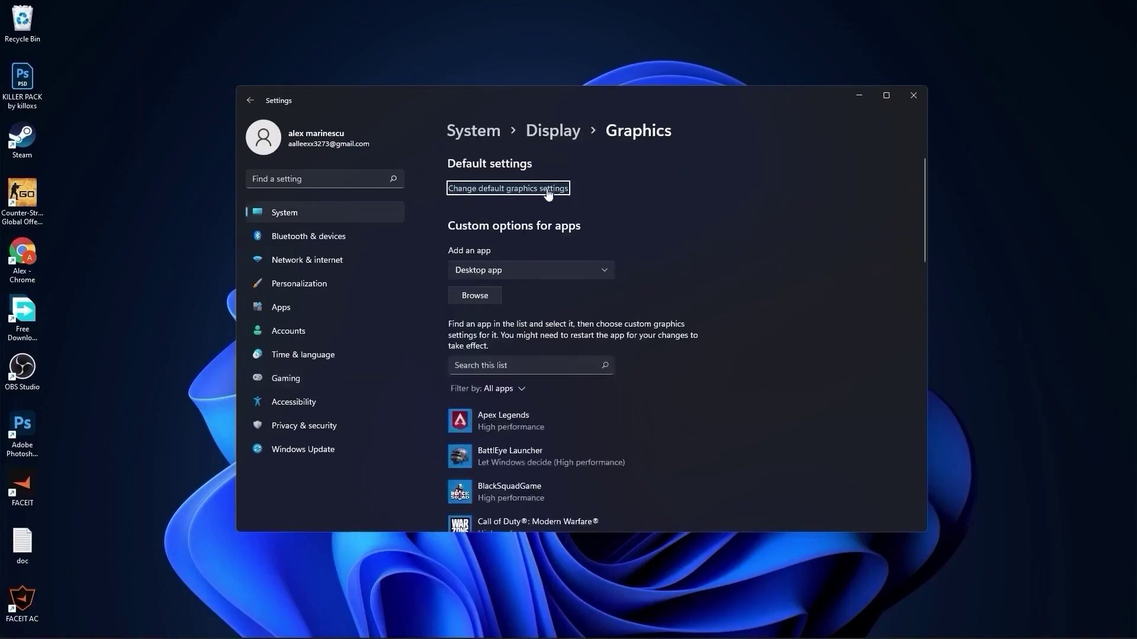
click(509, 190)
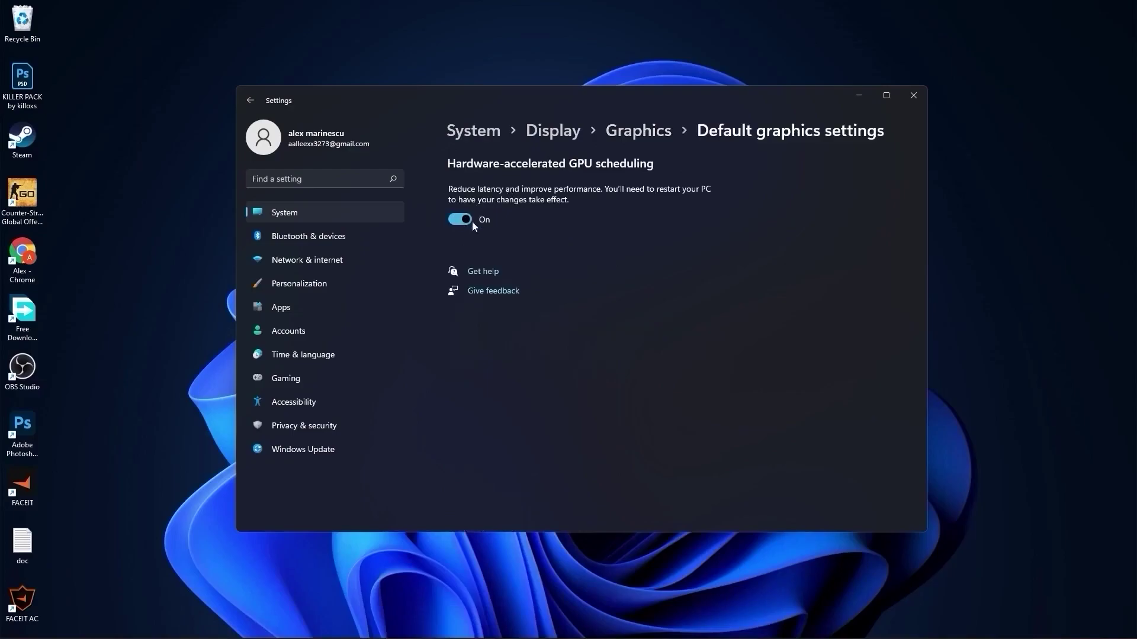
Step: Close Settings and open Performance Options by searching 'performance'
click(913, 98)
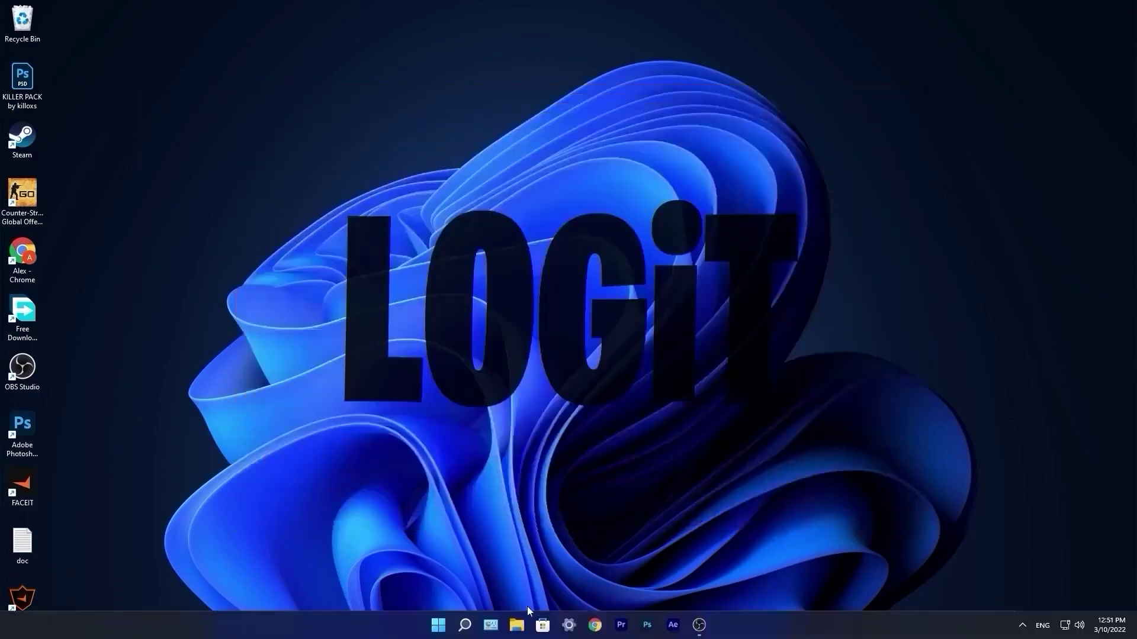
click(473, 621)
text(performance)
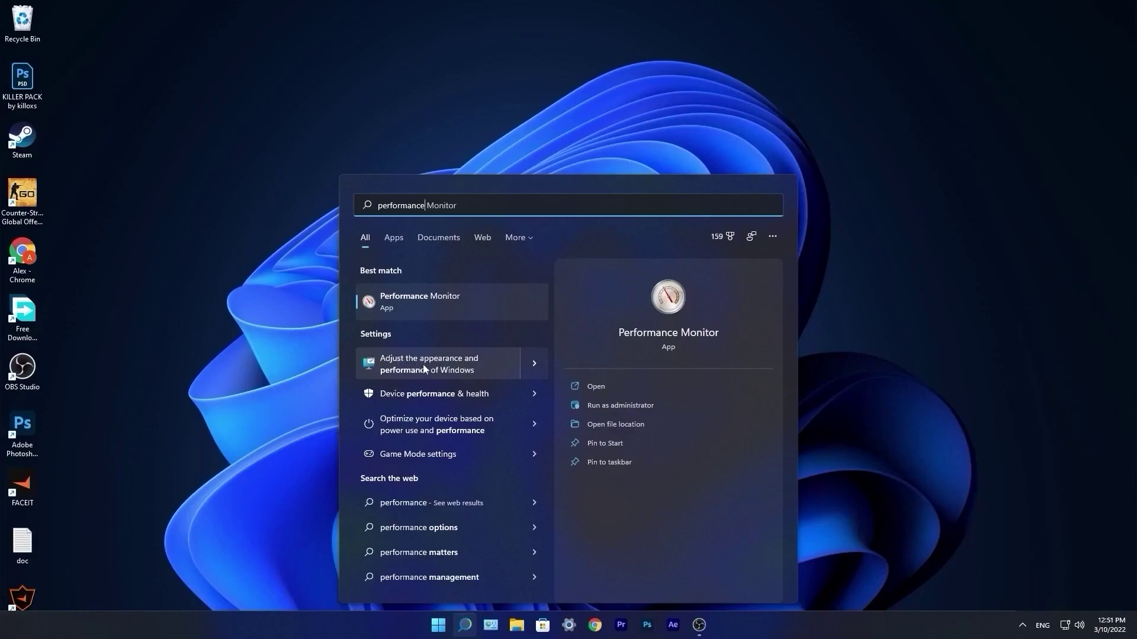
click(423, 367)
drag(224, 55, 668, 189)
Step: Choose best performance, keeping Smooth edges of screen fonts and Show thumbnails, and apply
click(511, 282)
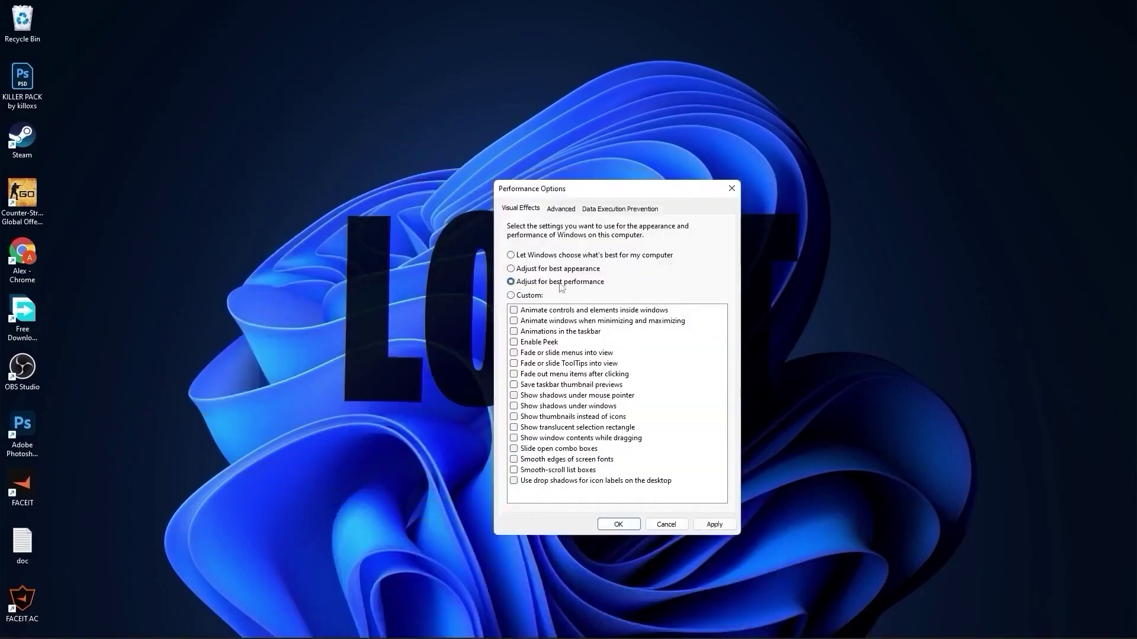
click(514, 460)
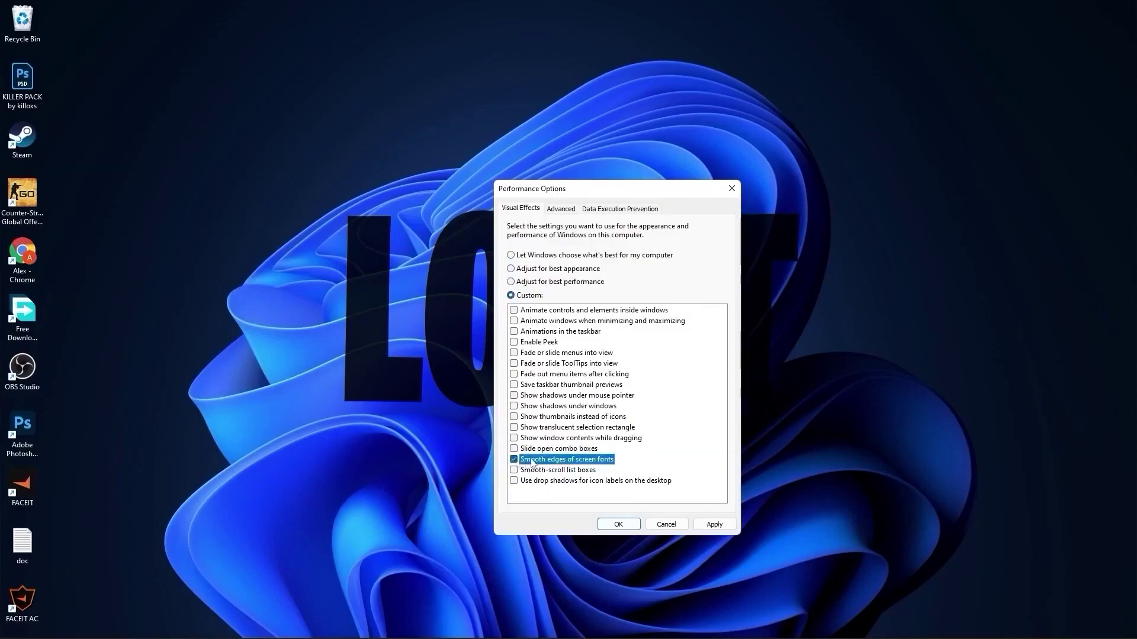
click(526, 418)
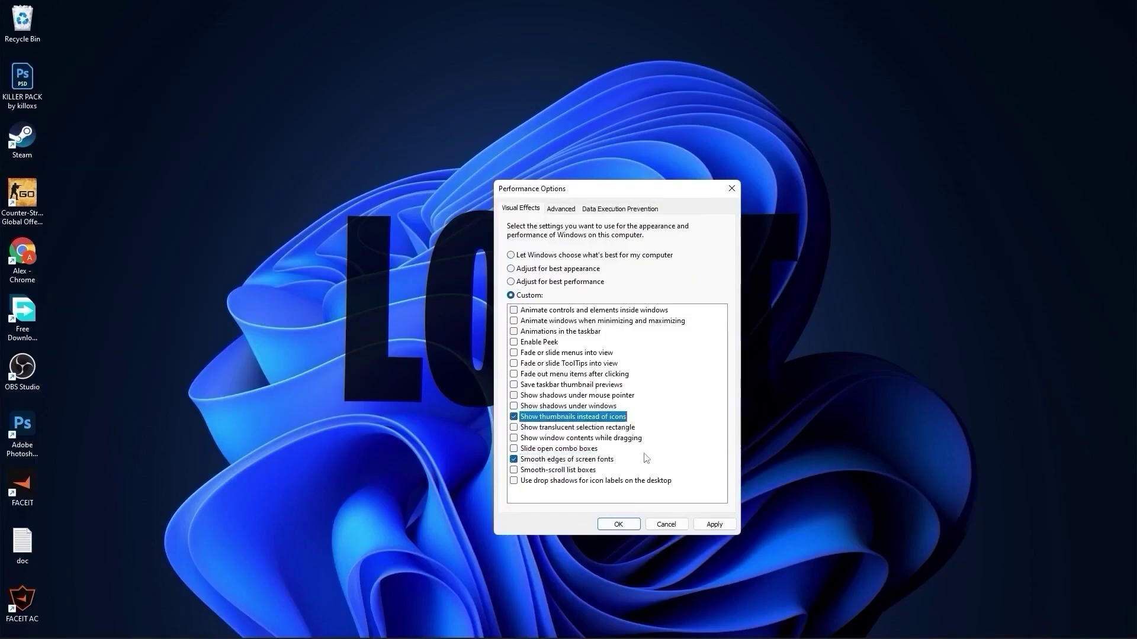
click(715, 525)
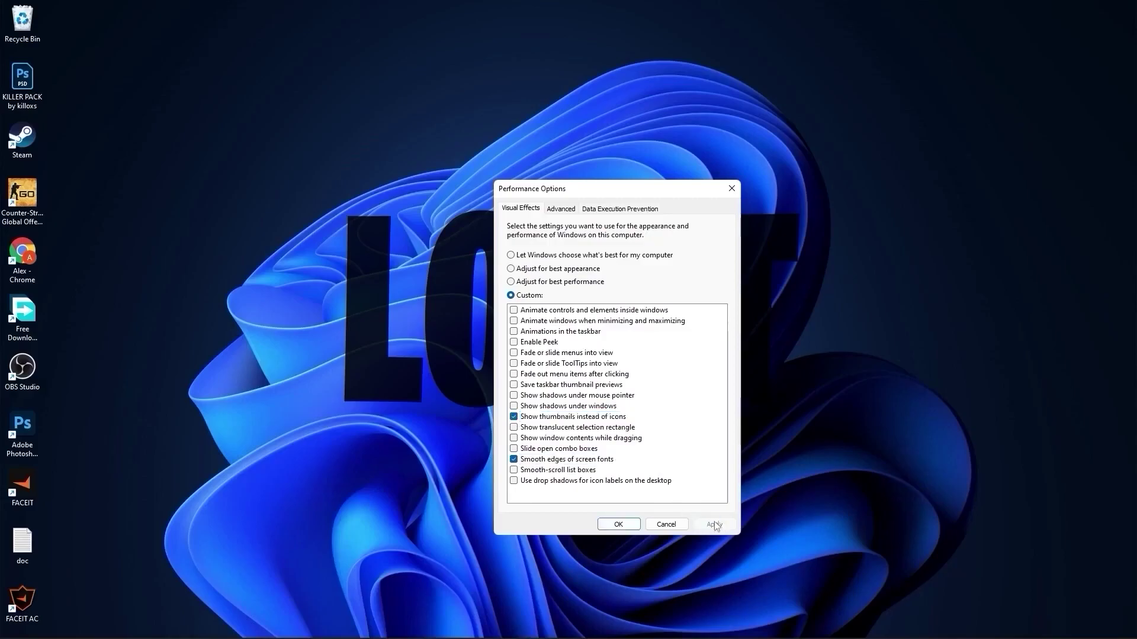
Step: Close Performance Options with OK and optimize (trim) drive C: in Optimize Drives
click(619, 525)
click(465, 626)
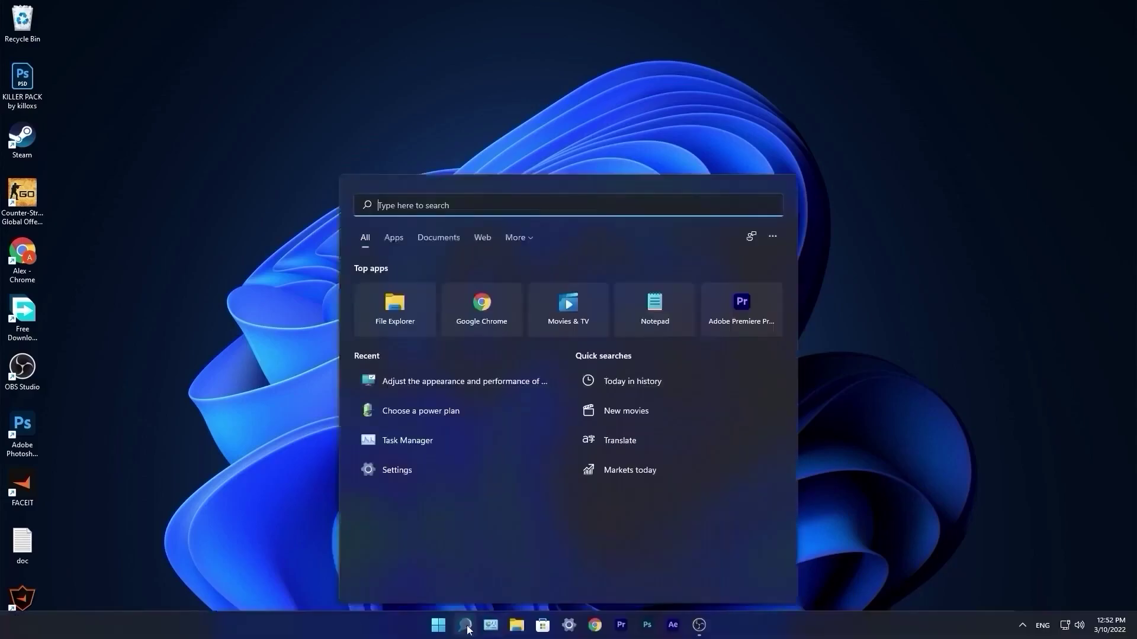
text(optimize)
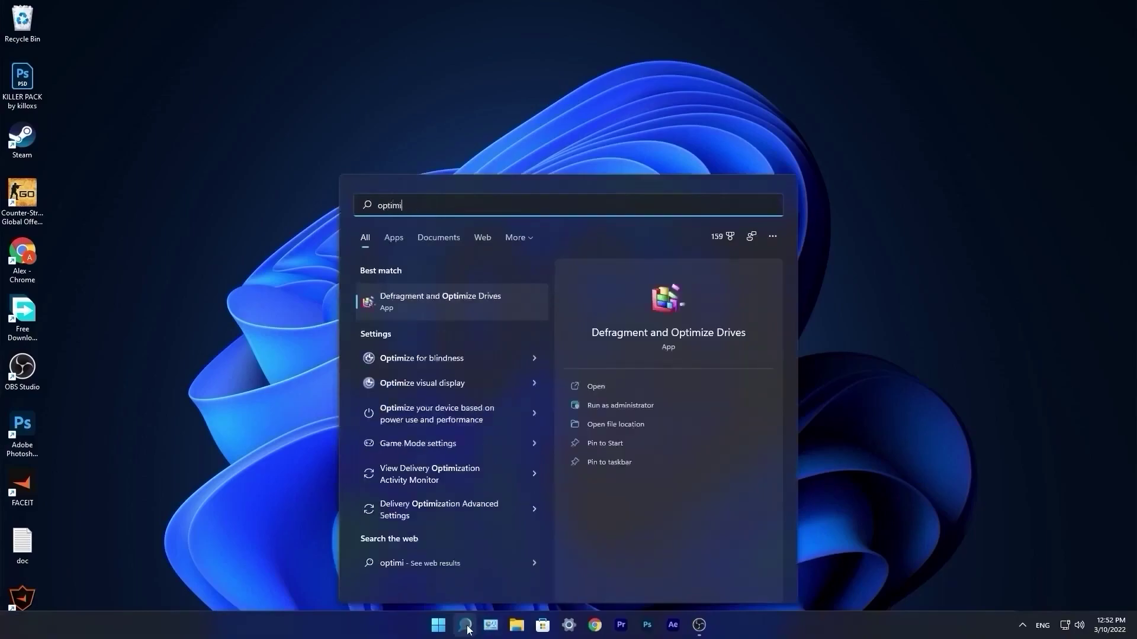
click(435, 299)
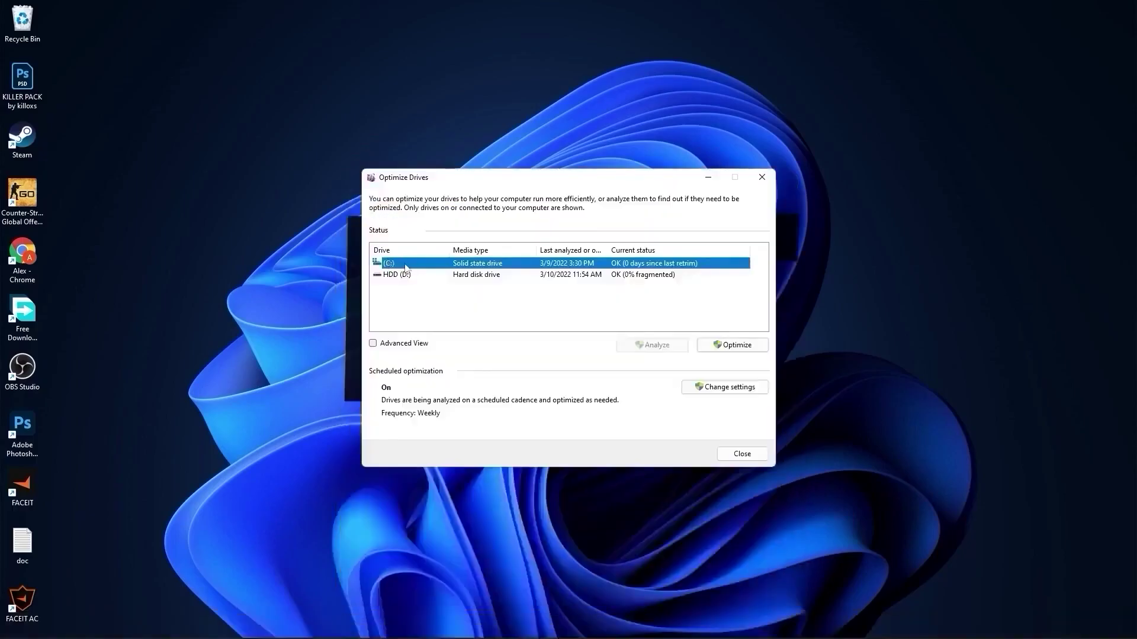
click(733, 344)
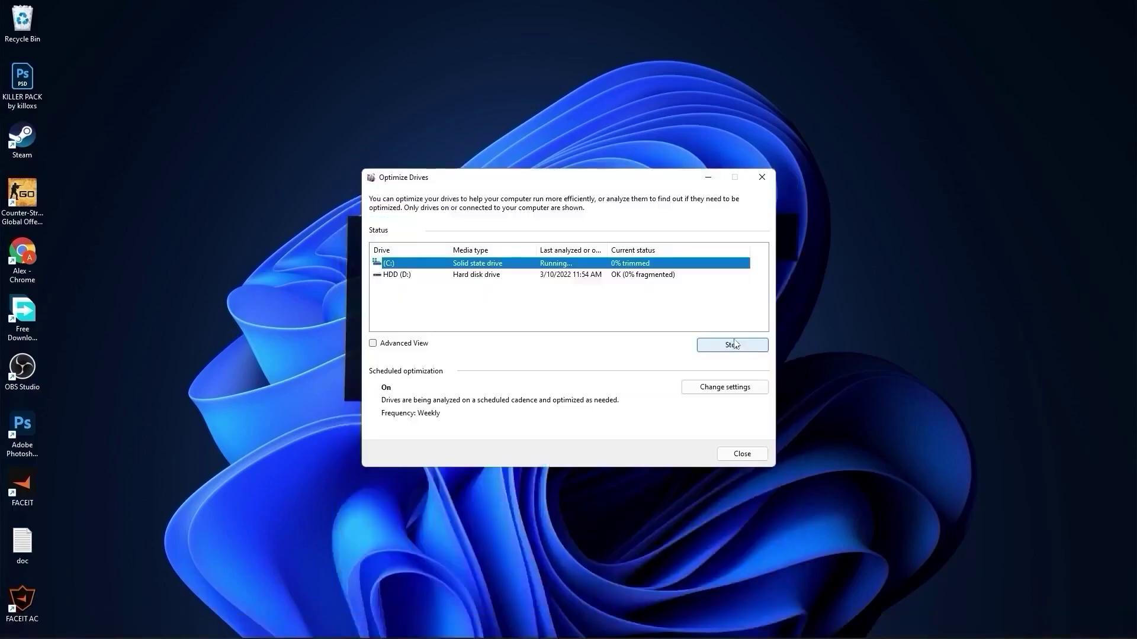
Step: Analyze the HDD (D:) for fragmentation, then optimize it
click(463, 274)
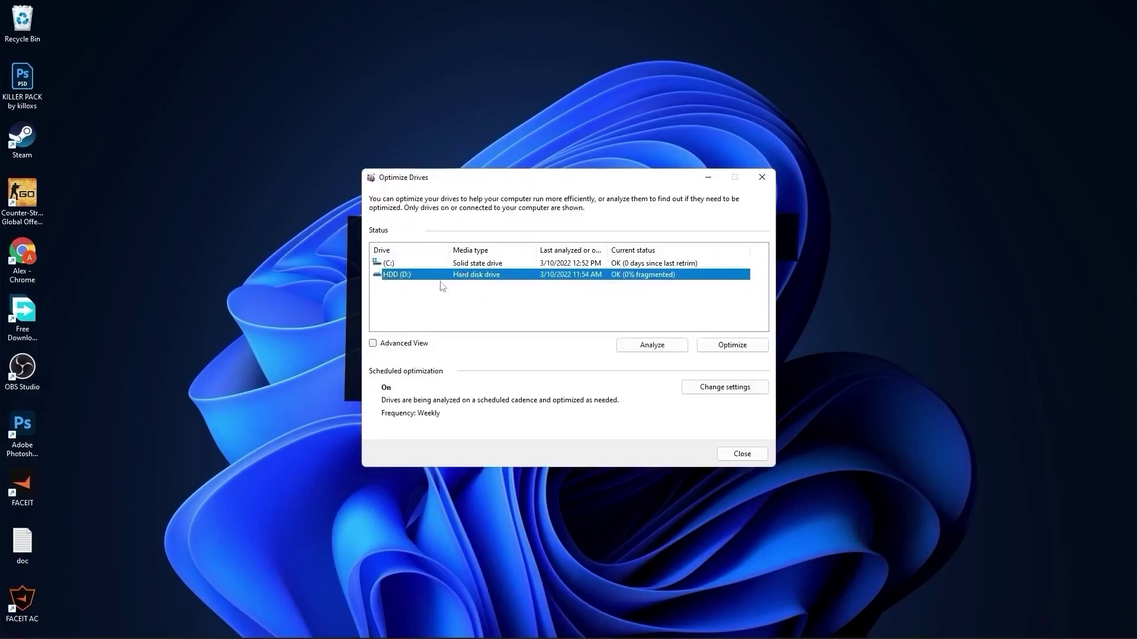
click(651, 346)
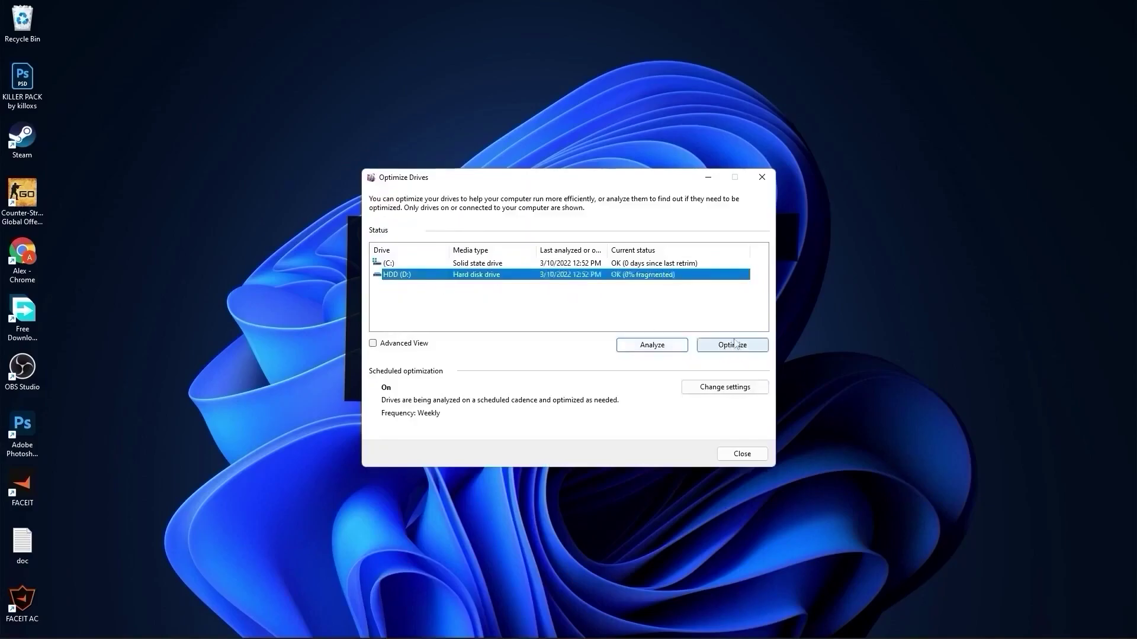
click(732, 343)
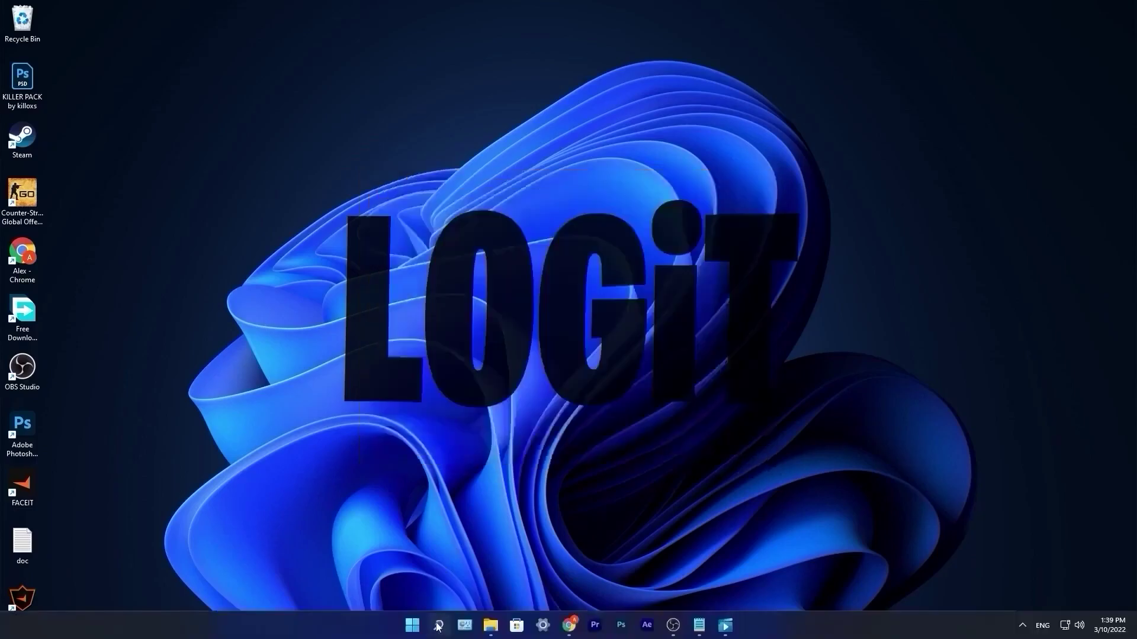
Step: Delete everything in the Windows Temp folder, skipping items in use or needing admin rights
click(439, 625)
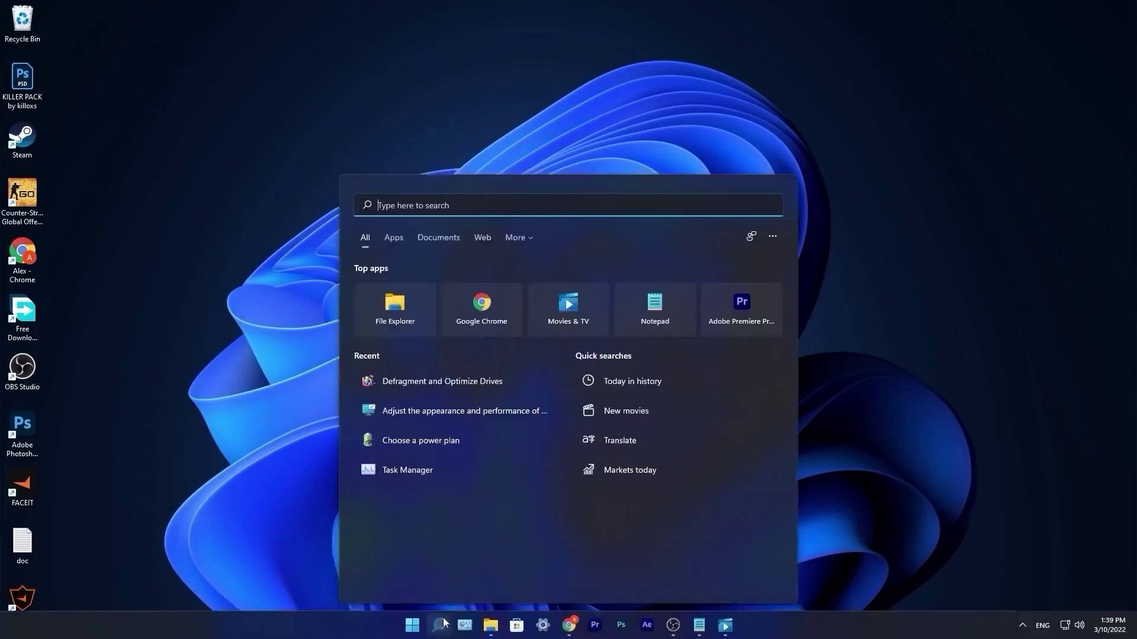
text(run)
key(Return)
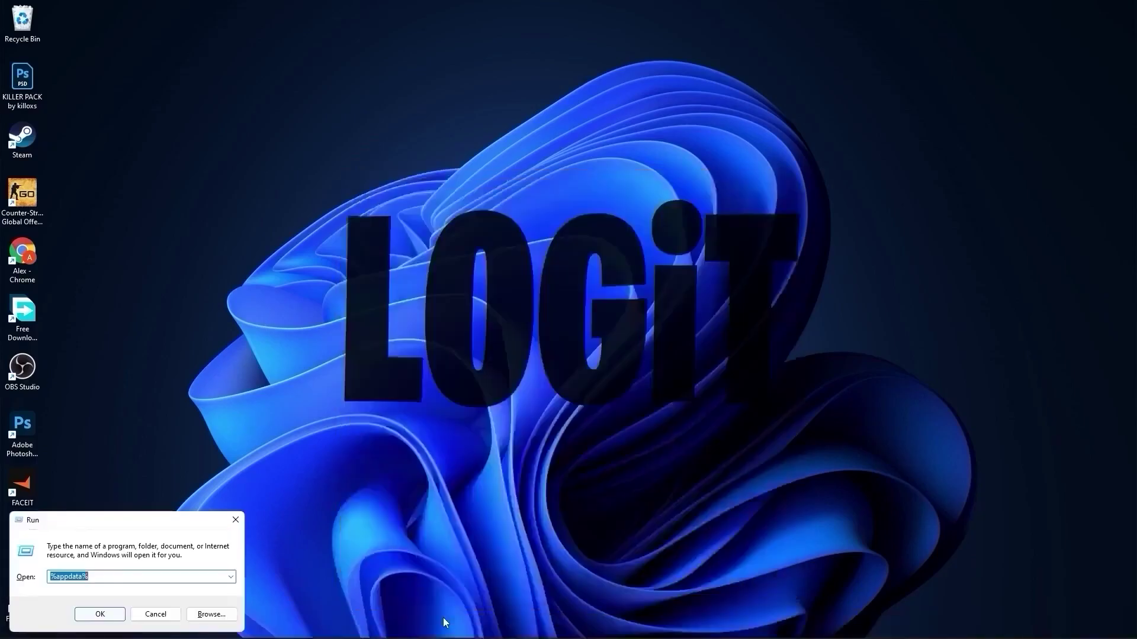
click(107, 616)
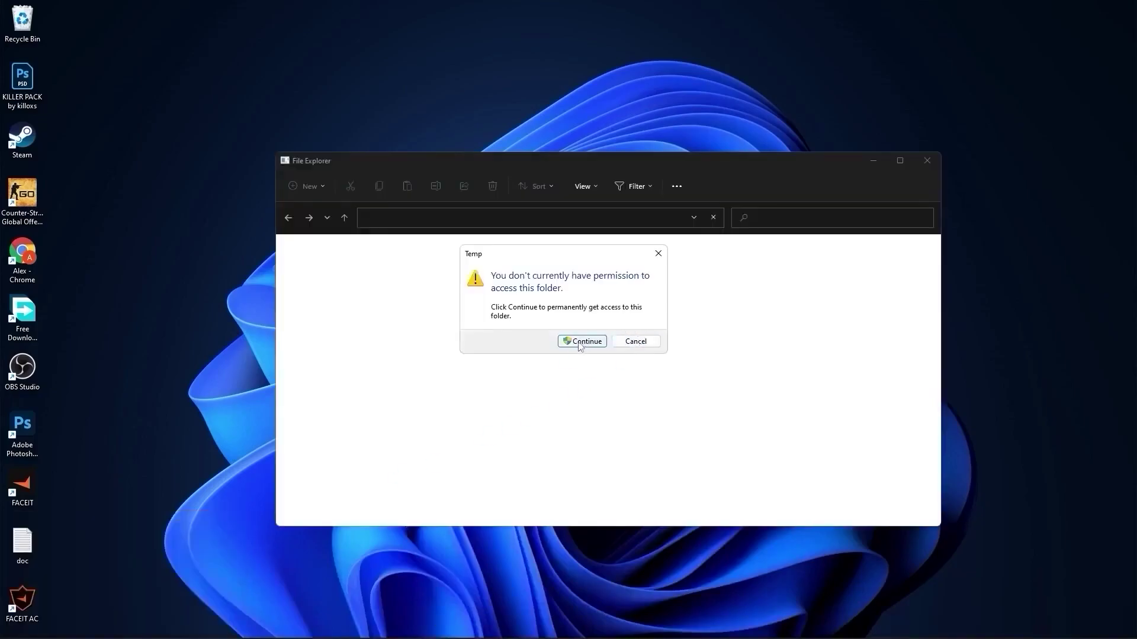
click(581, 341)
key(ctrl+a)
right_click(560, 382)
click(644, 388)
click(596, 294)
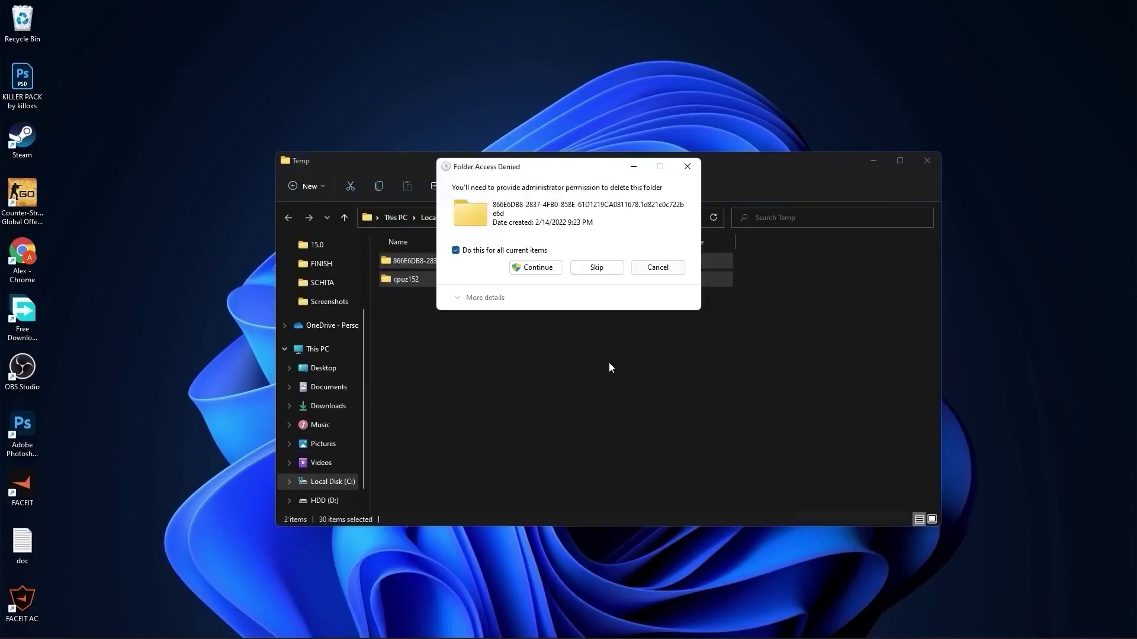
click(591, 267)
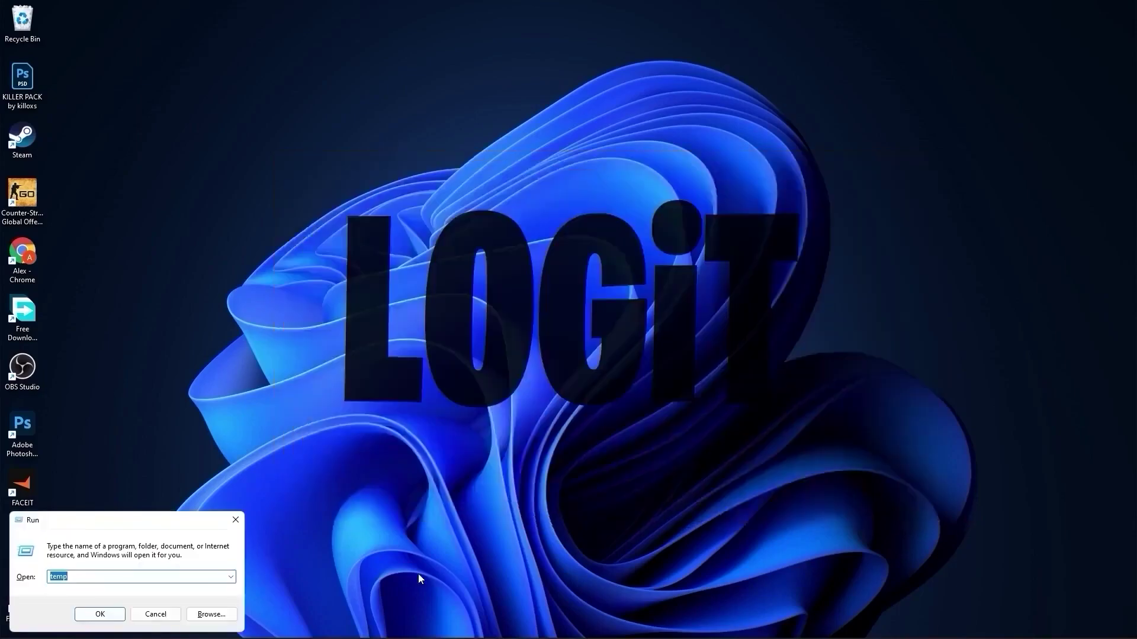
Step: Delete all files in the user %temp% folder
text(%te)
click(99, 614)
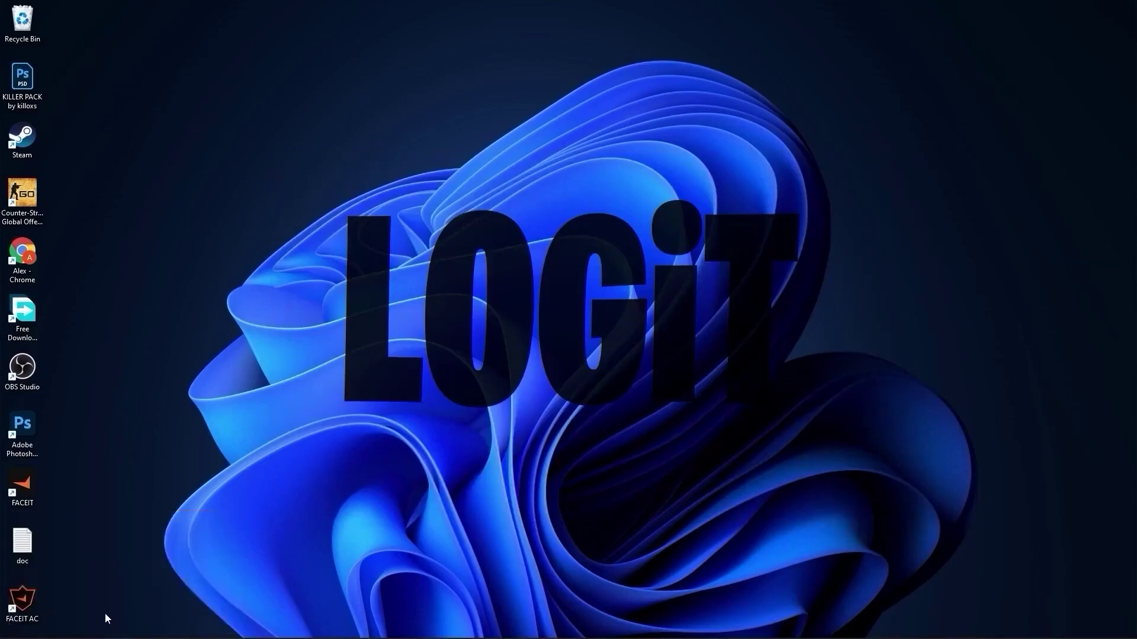
key(ctrl+a)
right_click(602, 364)
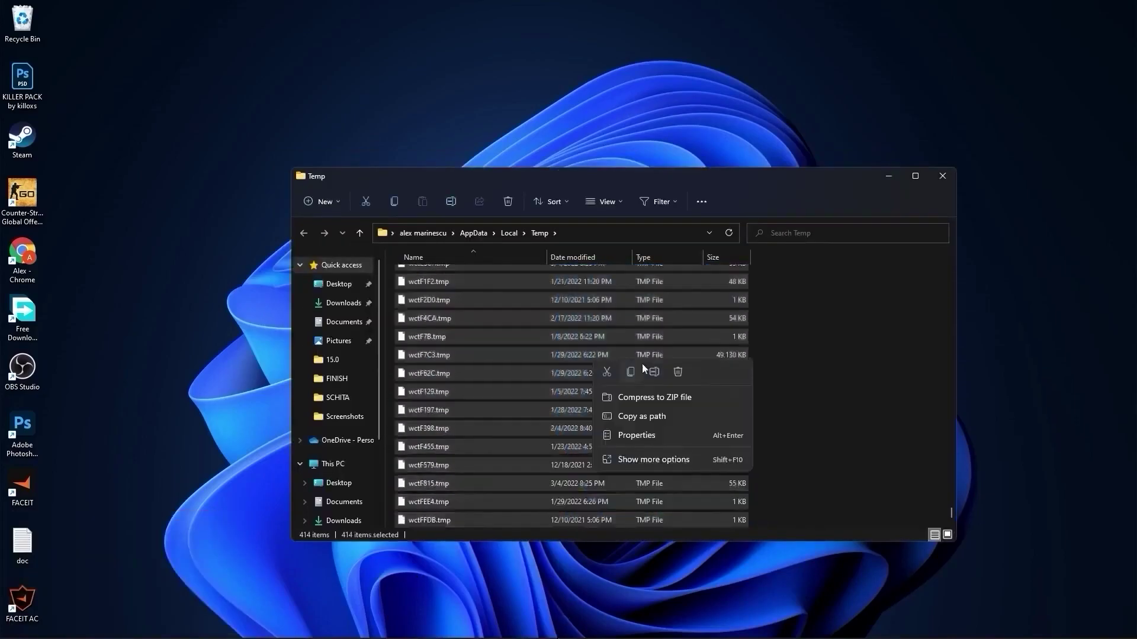
click(681, 371)
key(Return)
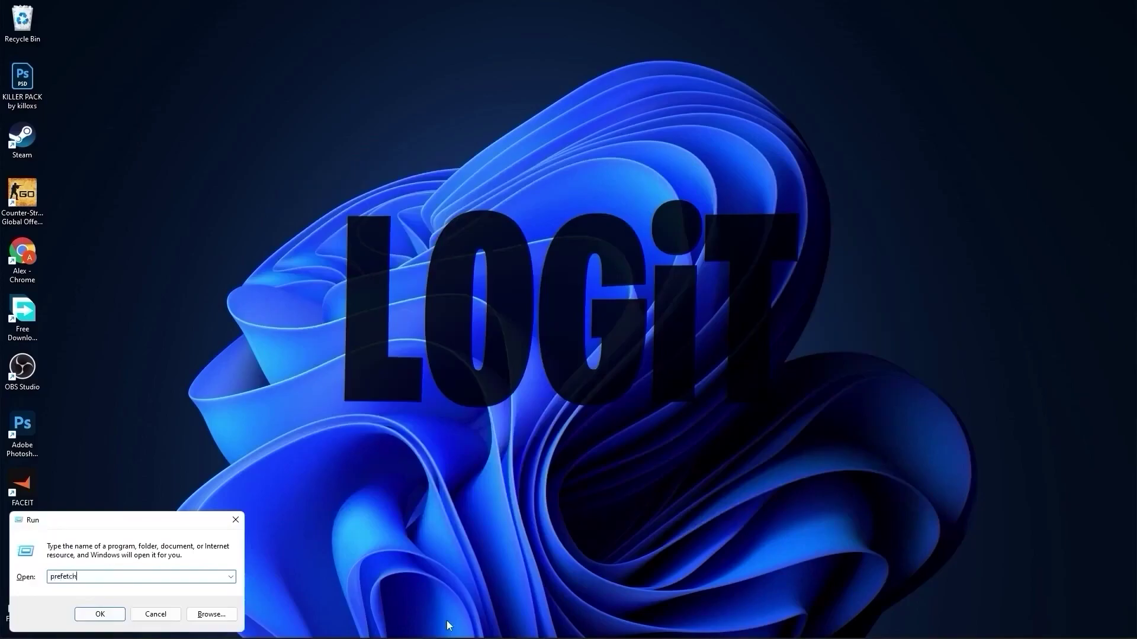
Step: Open the Prefetch folder, granting access, and select all its files
click(101, 615)
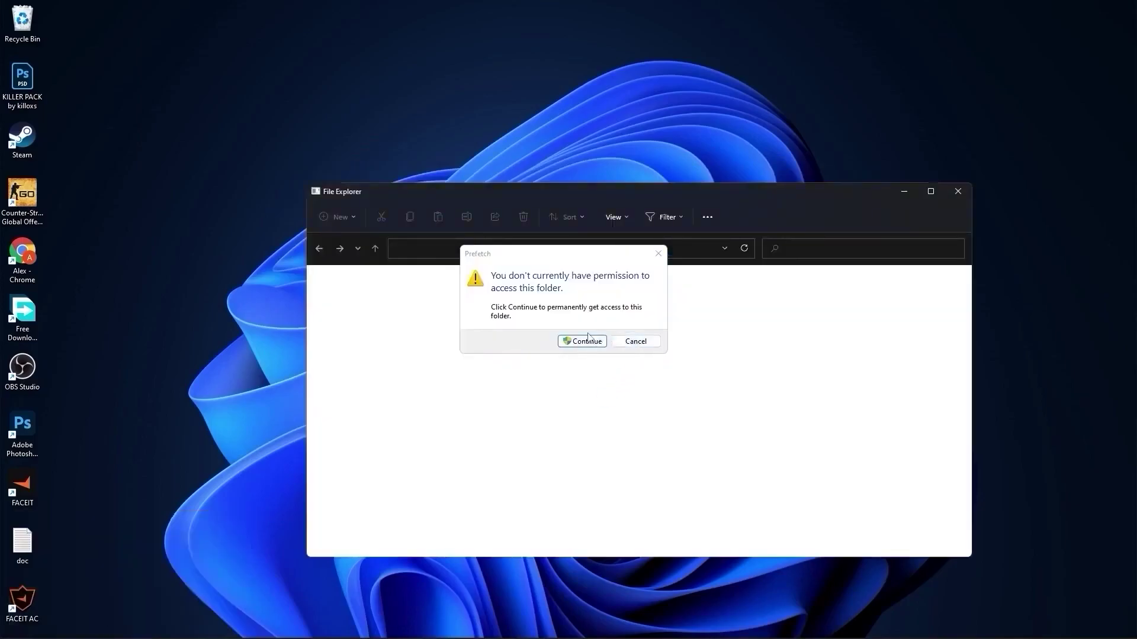
click(582, 342)
drag(793, 289, 626, 435)
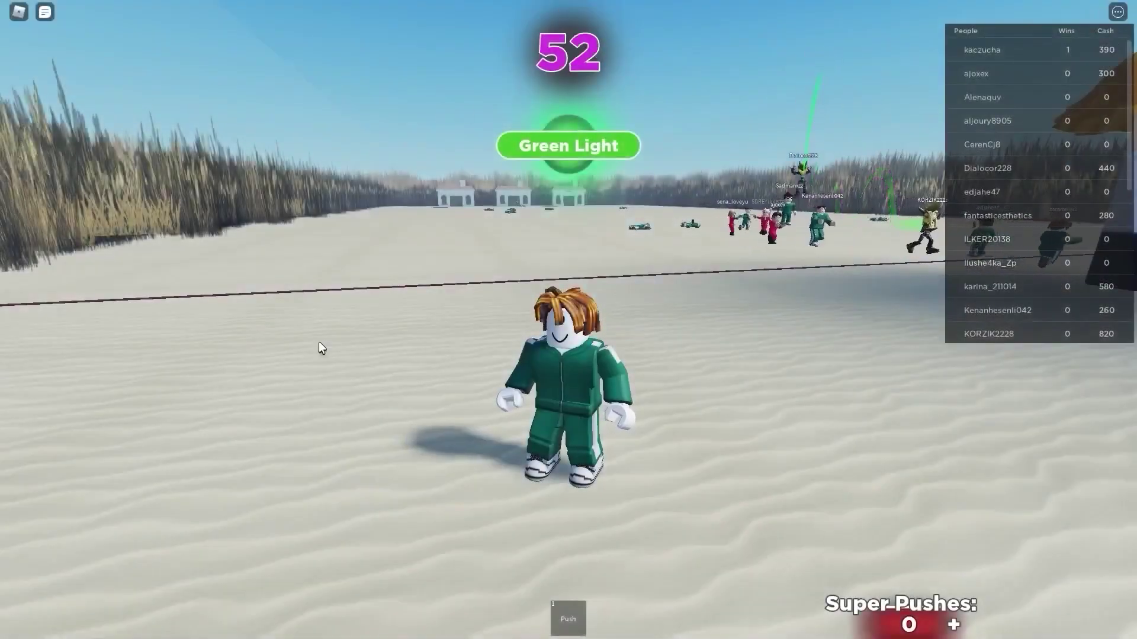
Step: In Roblox's in-game Settings, drop Graphics Quality to a single bar on Manual mode
click(18, 12)
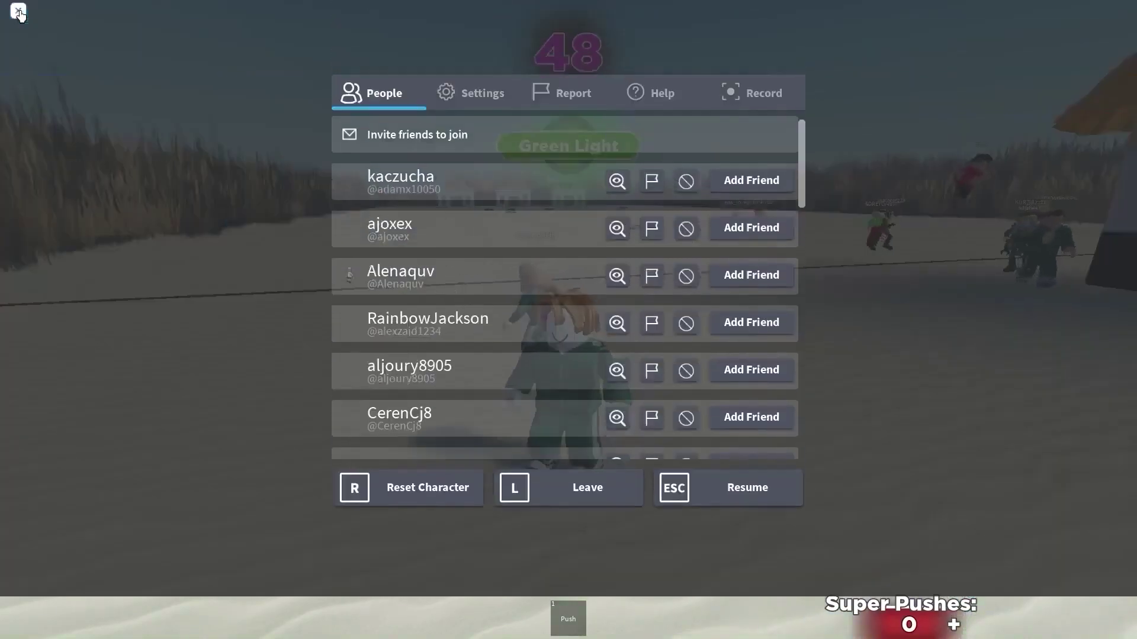
click(463, 139)
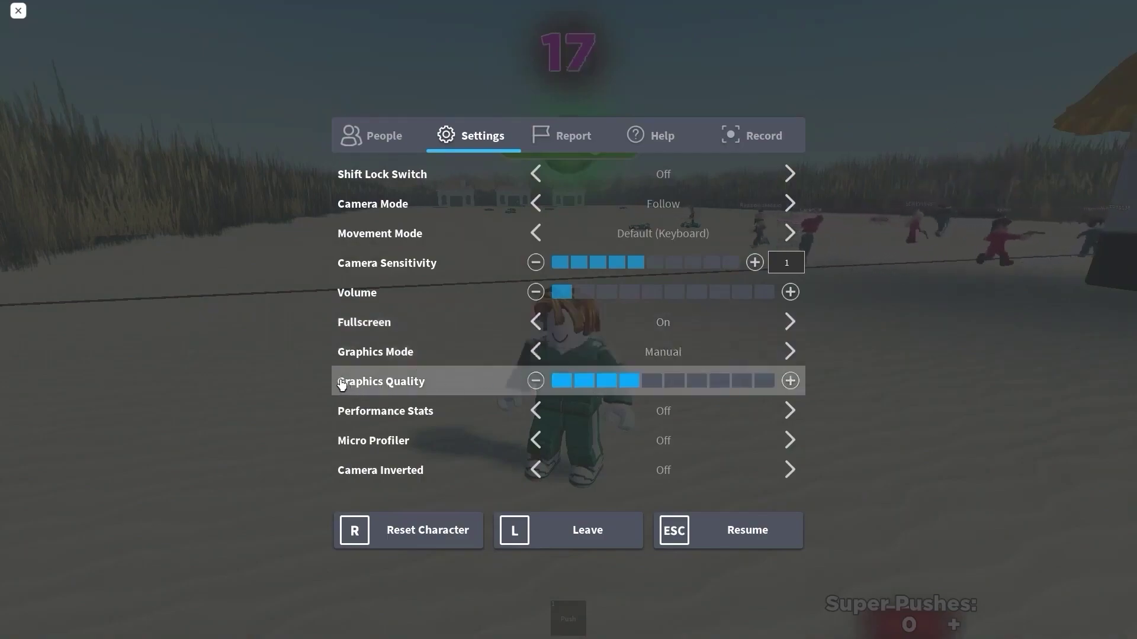
click(536, 381)
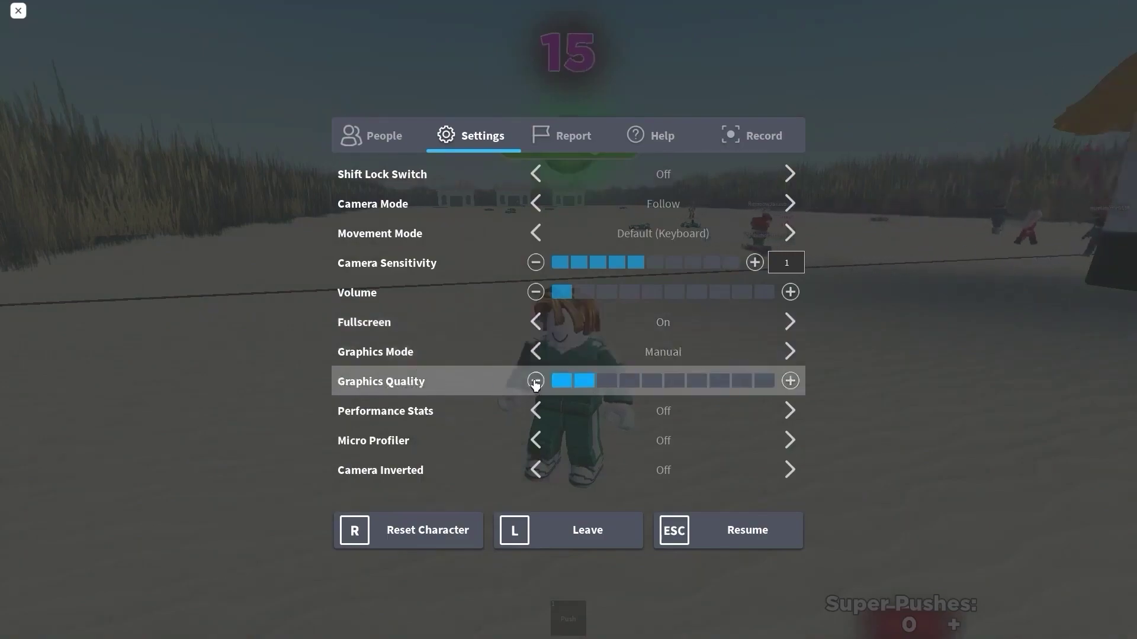
click(536, 381)
click(535, 381)
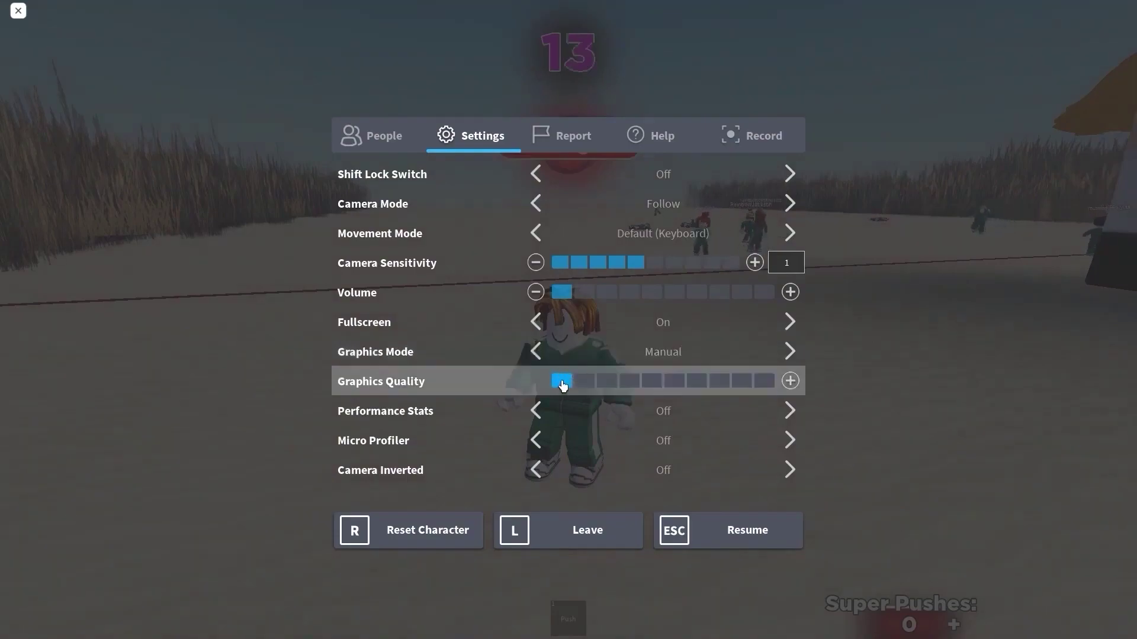